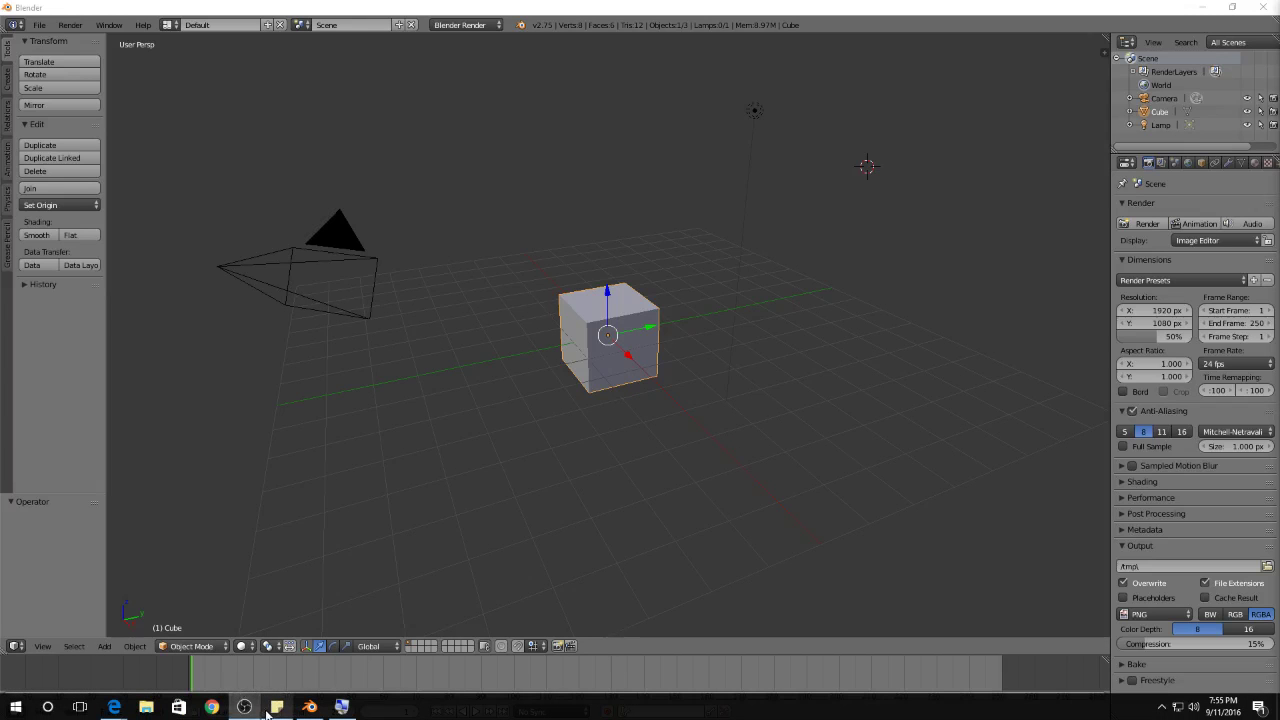
- Bring up File Explorer's recent files to find blender logo.jpg
left_click(147, 707)
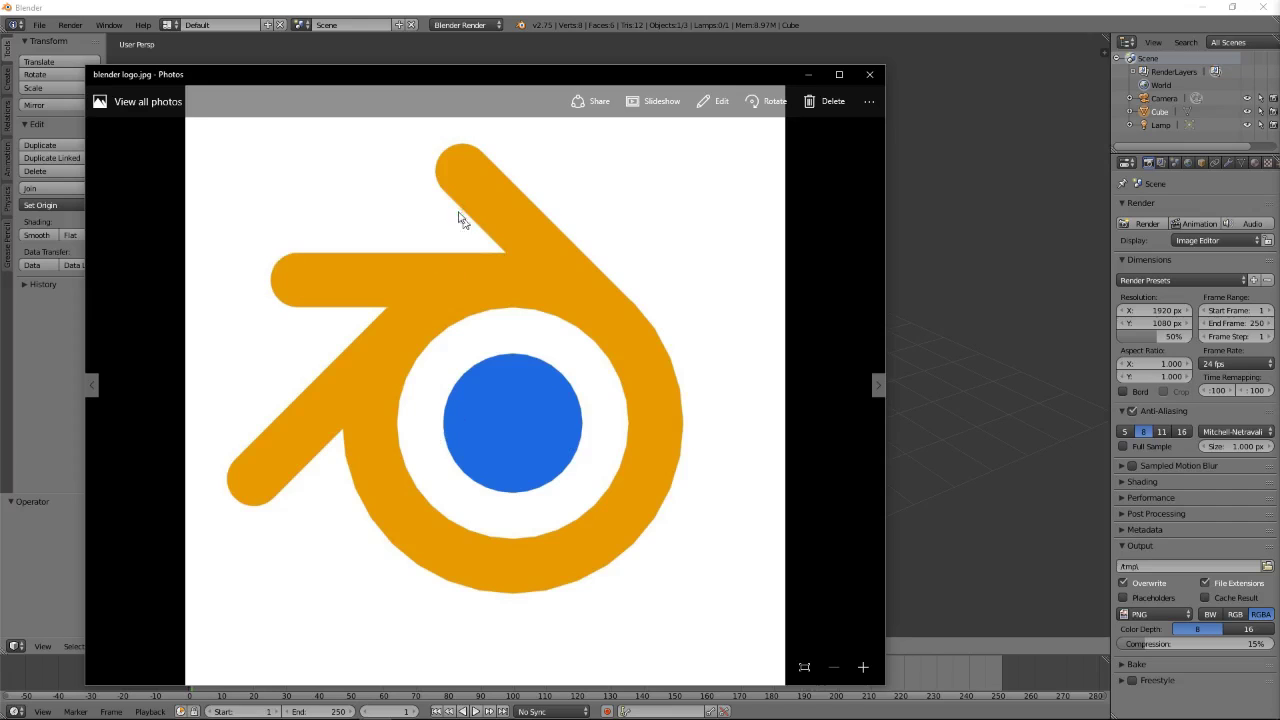
left_click(872, 75)
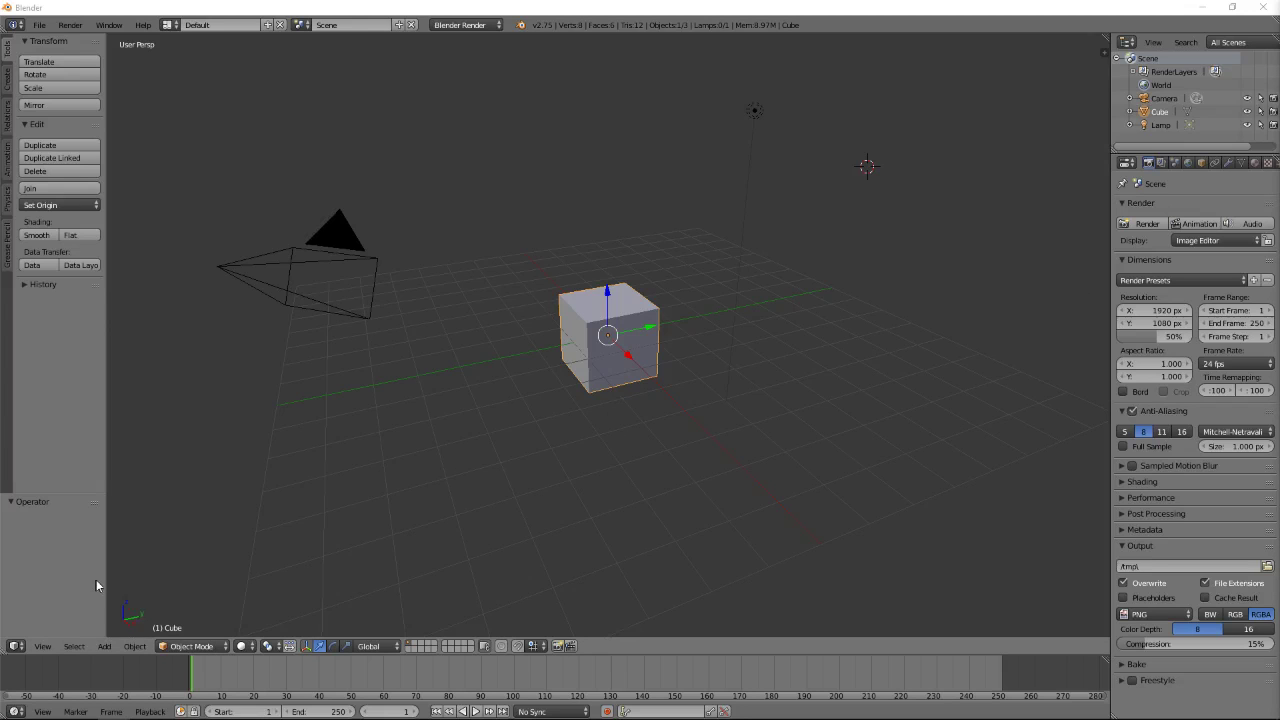
- Write 'Need Top View - orthographic' under Background Images in the Camera Shortcuts sticky note
left_click(277, 707)
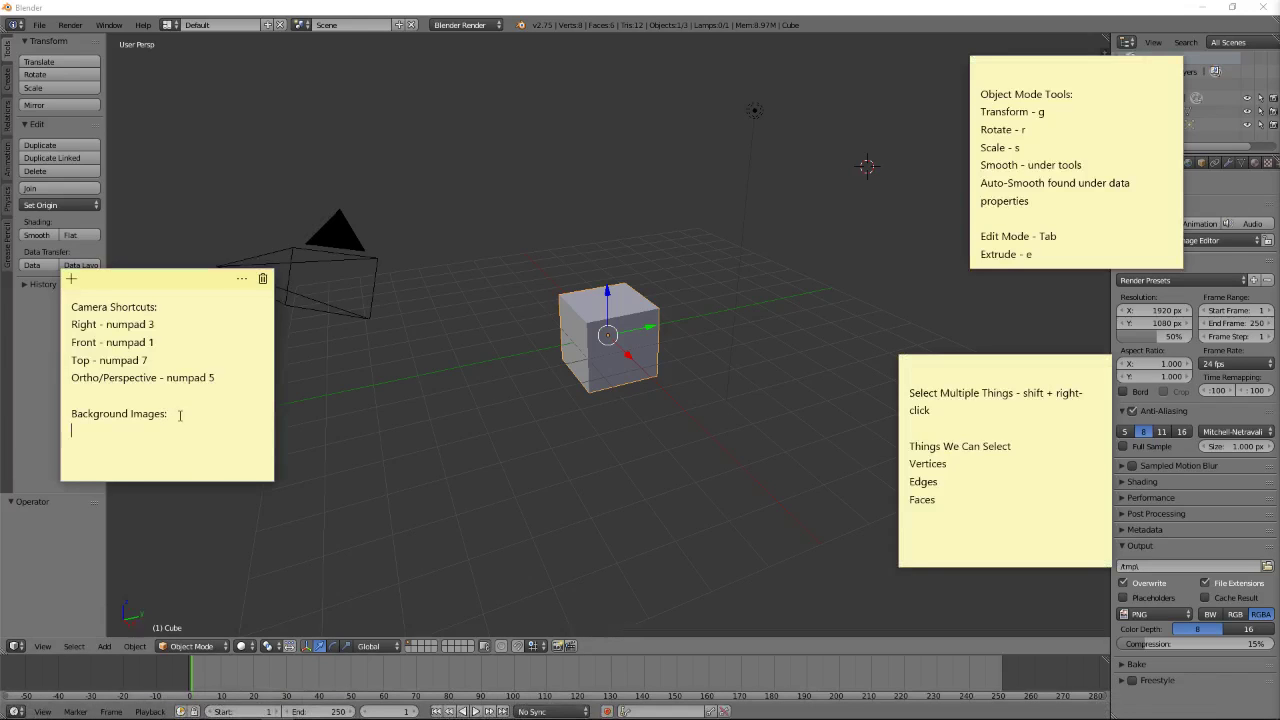
type("Need T")
type("op View - ")
type("ortho")
type("grap")
key("BackSpace")
key("BackSpace")
key("BackSpace")
type("rap")
type("hic")
key("BackSpace")
key("BackSpace")
key("BackSpace")
type("hic")
key("BackSpace")
key("BackSpace")
key("BackSpace")
type("hi")
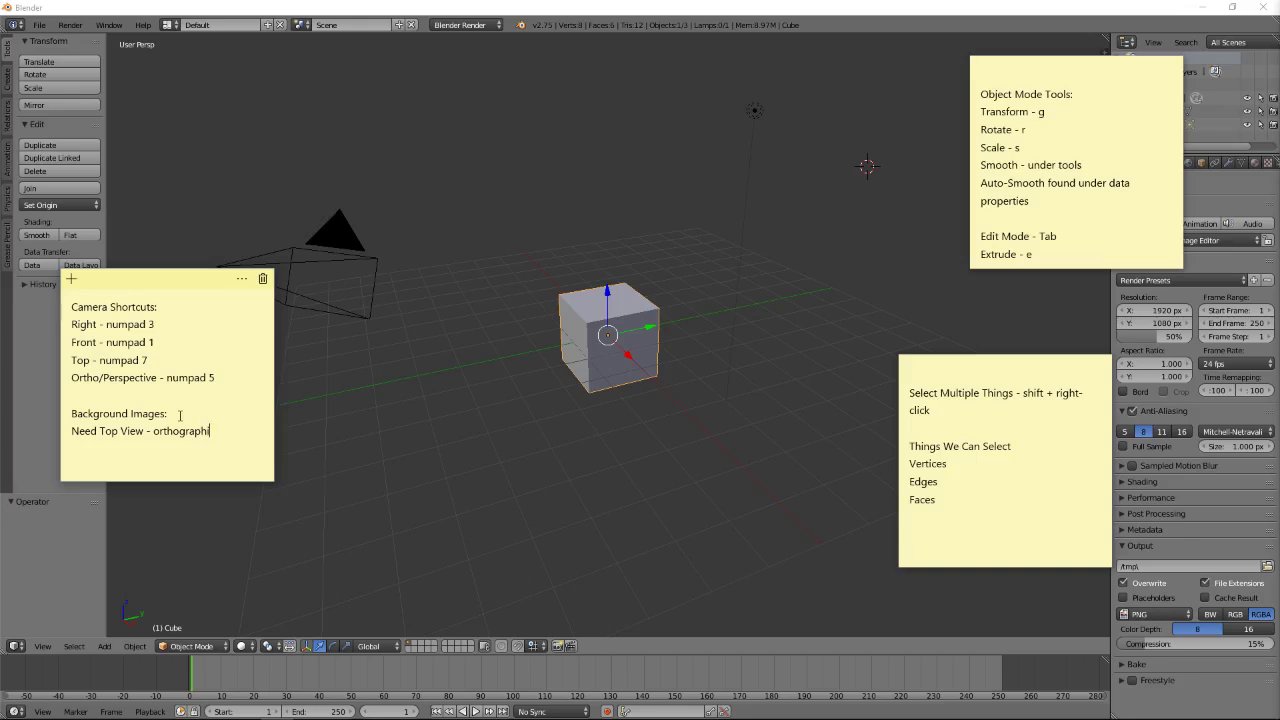
type("c")
- Switch the Blender viewport to an orthographic top view
left_click(512, 446)
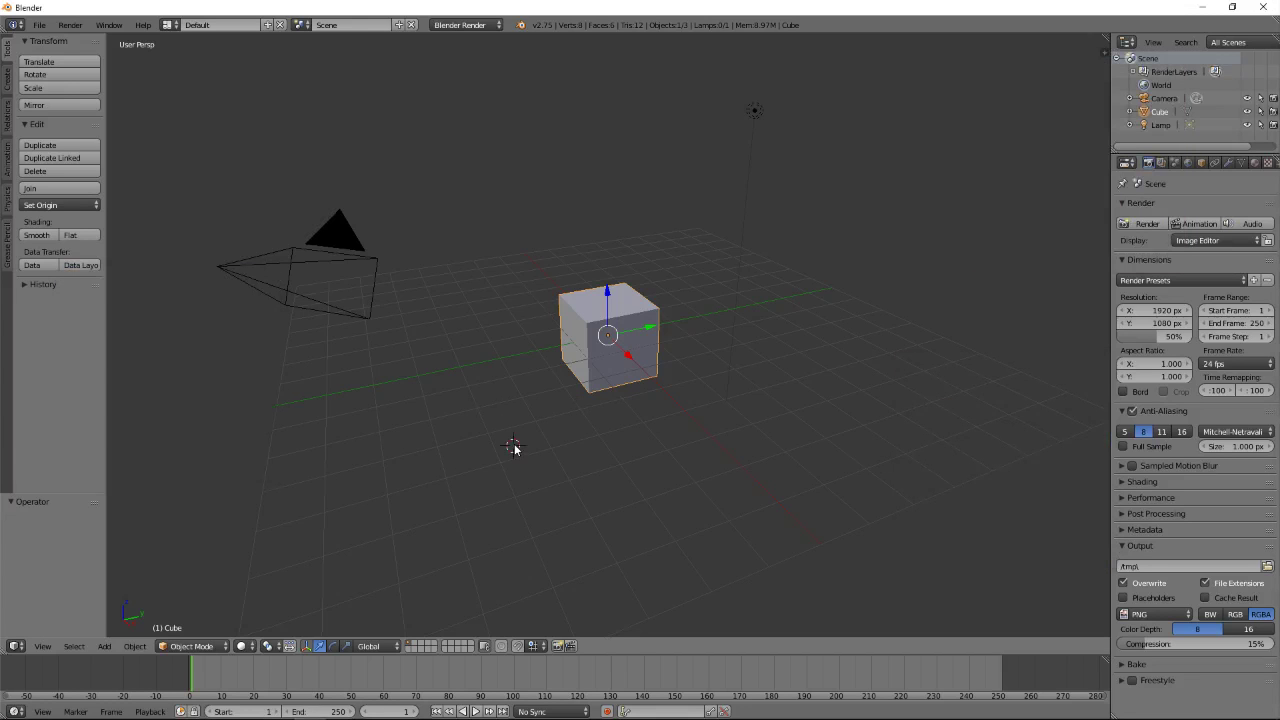
key("KP_7")
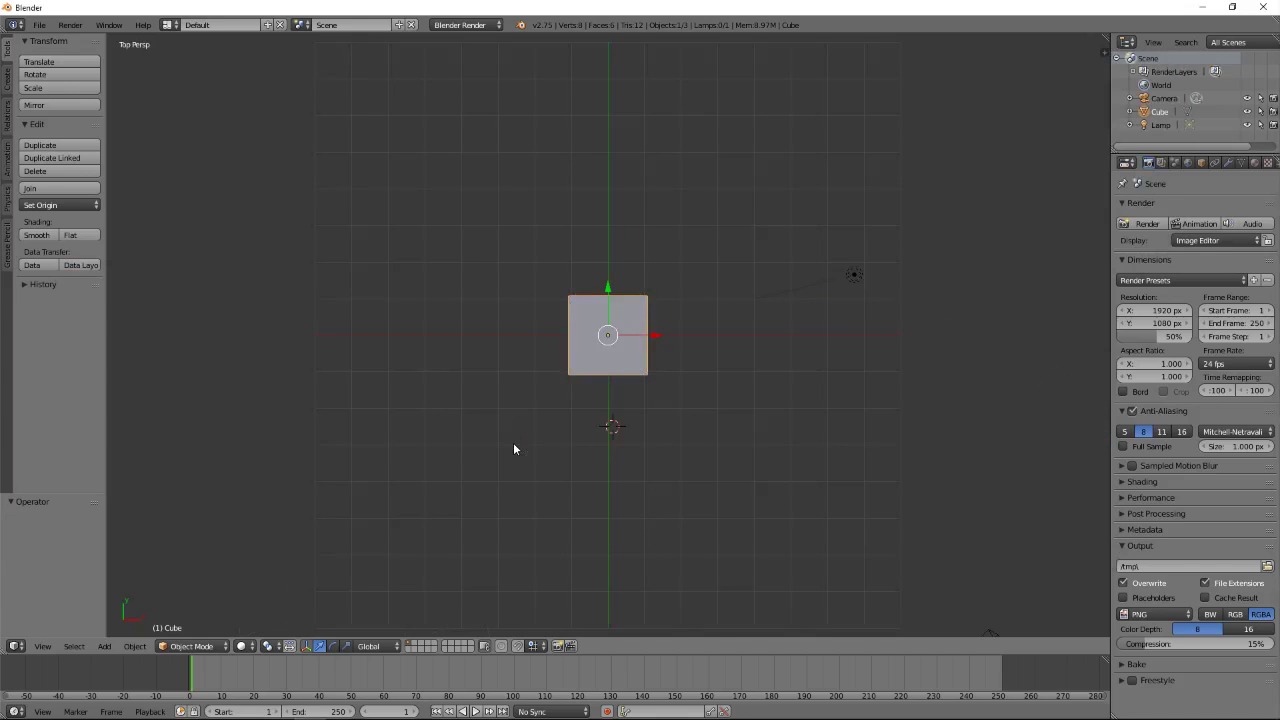
key("KP_5")
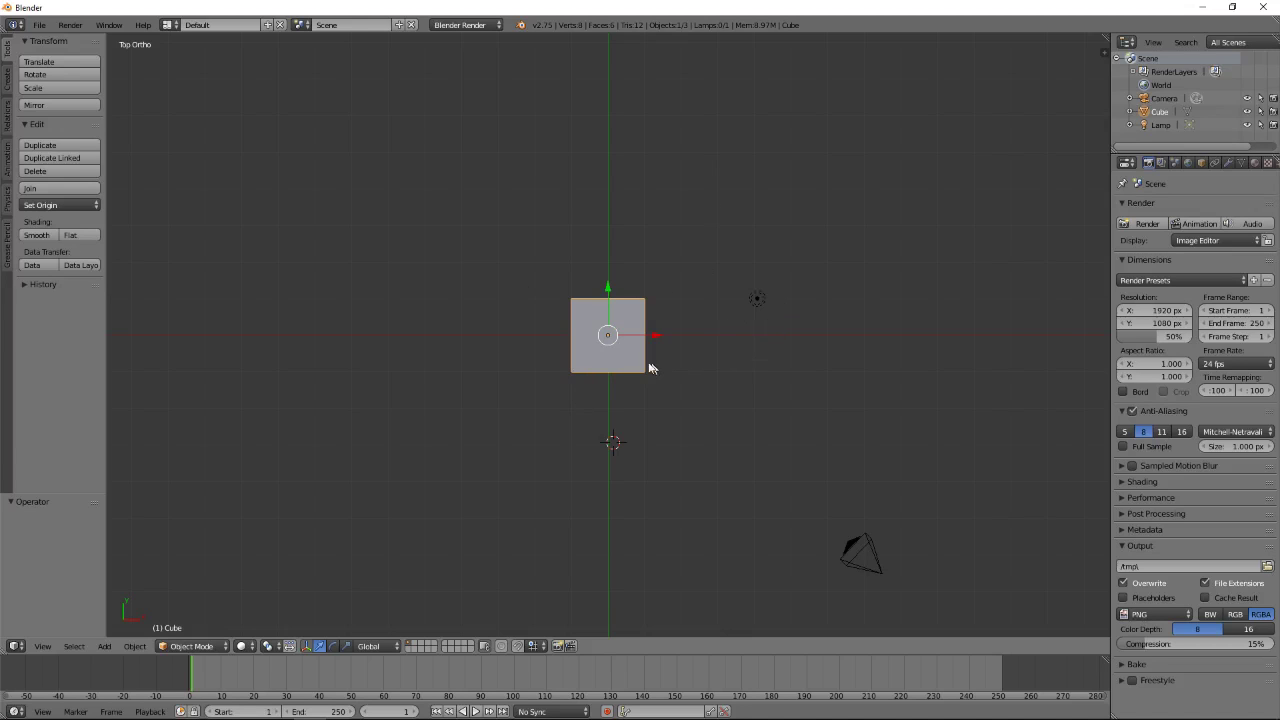
- Delete the default cube and open the viewport's side settings panel
left_click(607, 336)
key("x")
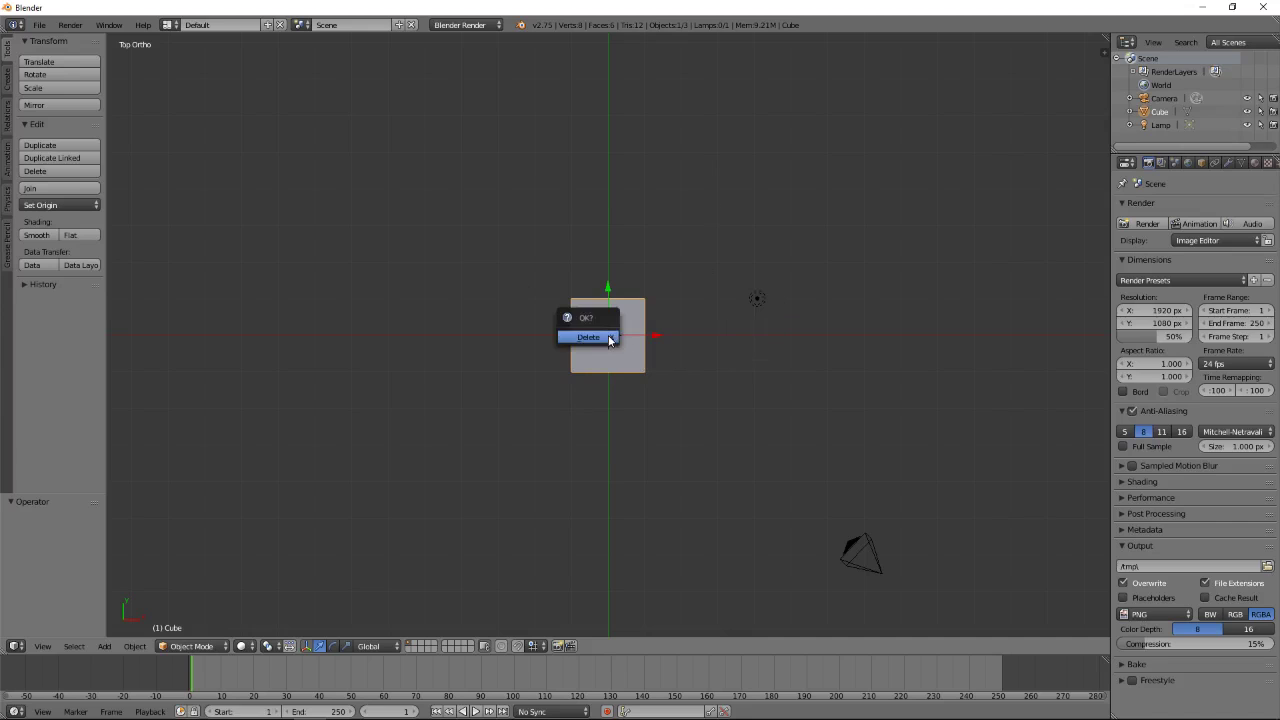
left_click(608, 336)
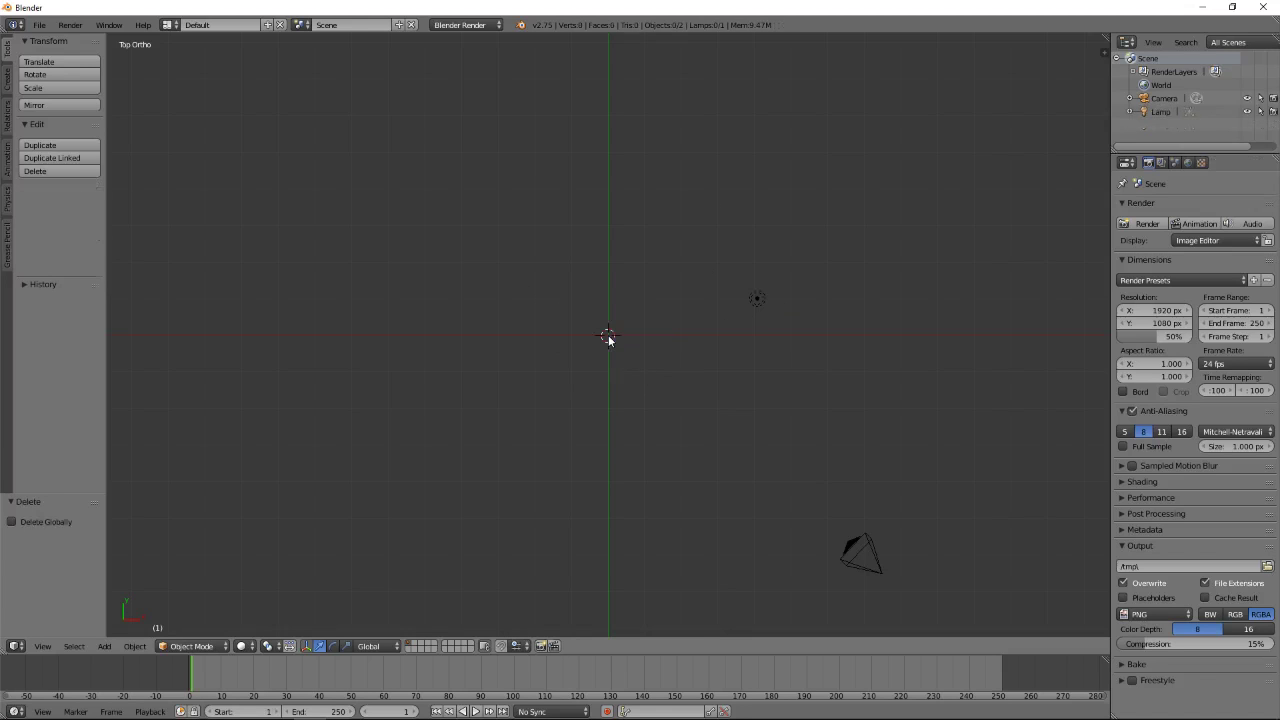
left_click(1103, 53)
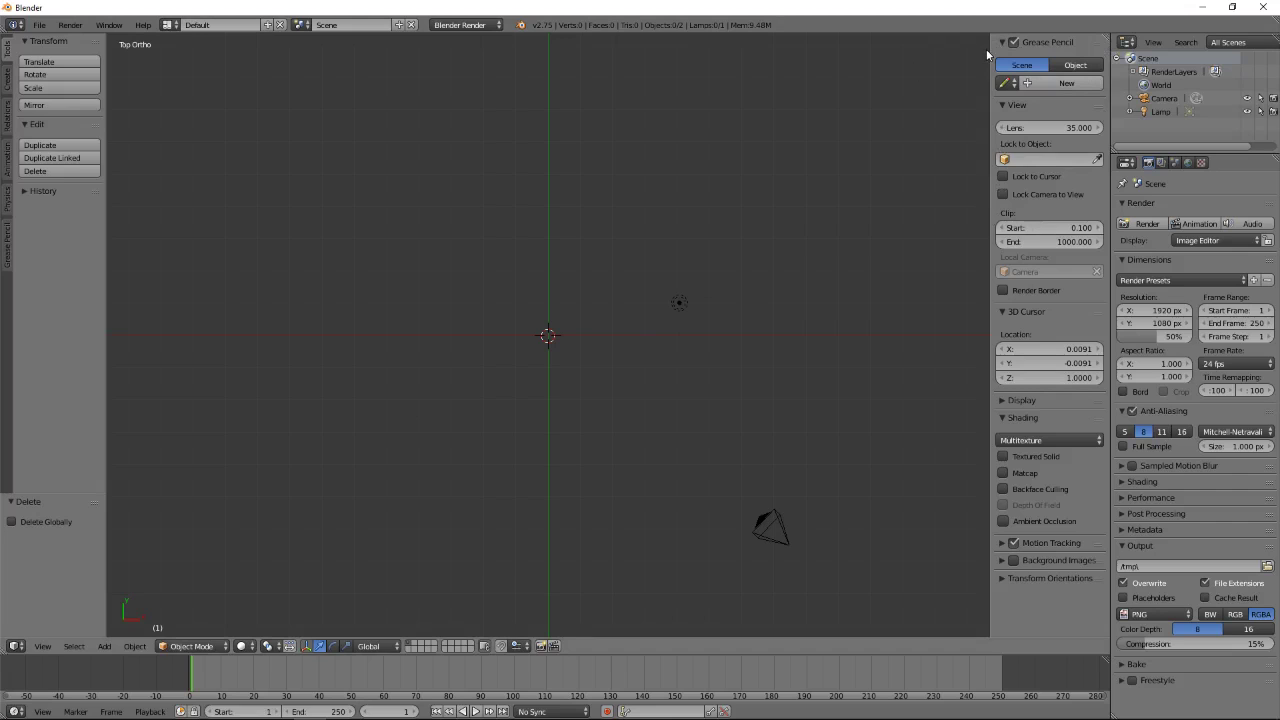
- Toggle the side settings panel off and back on, and look through its display settings
key("n")
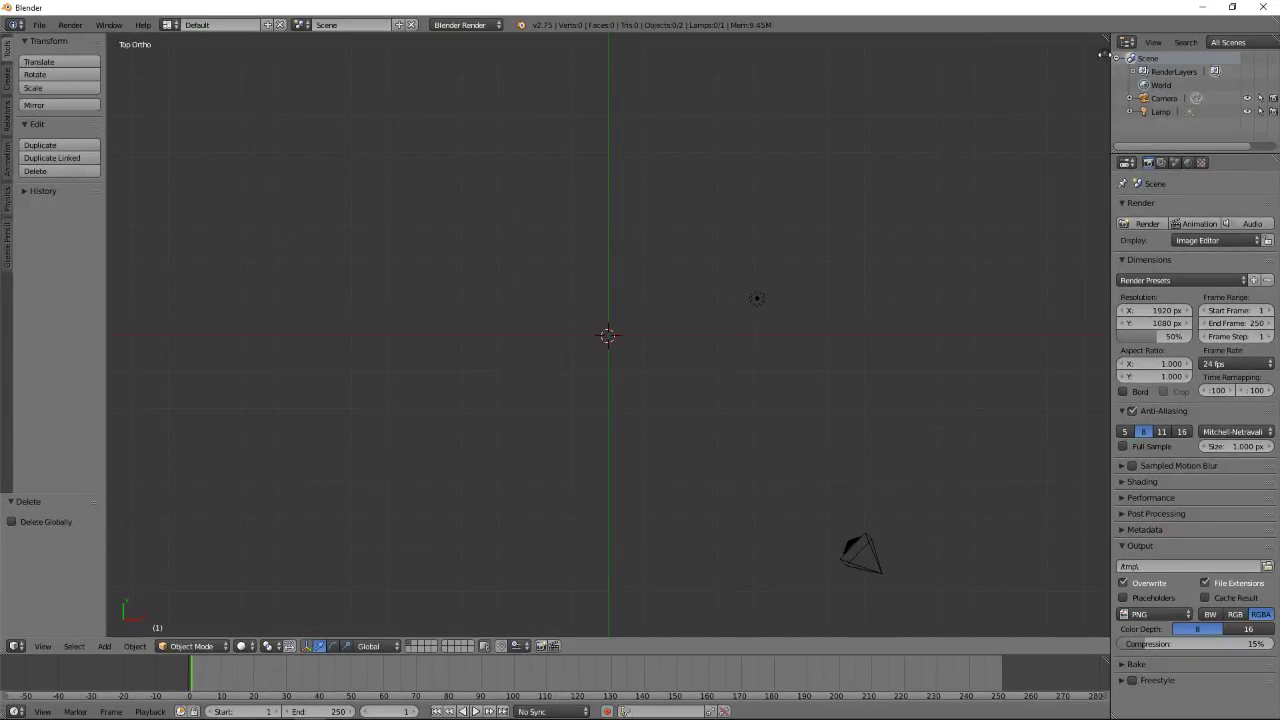
left_click(1102, 56)
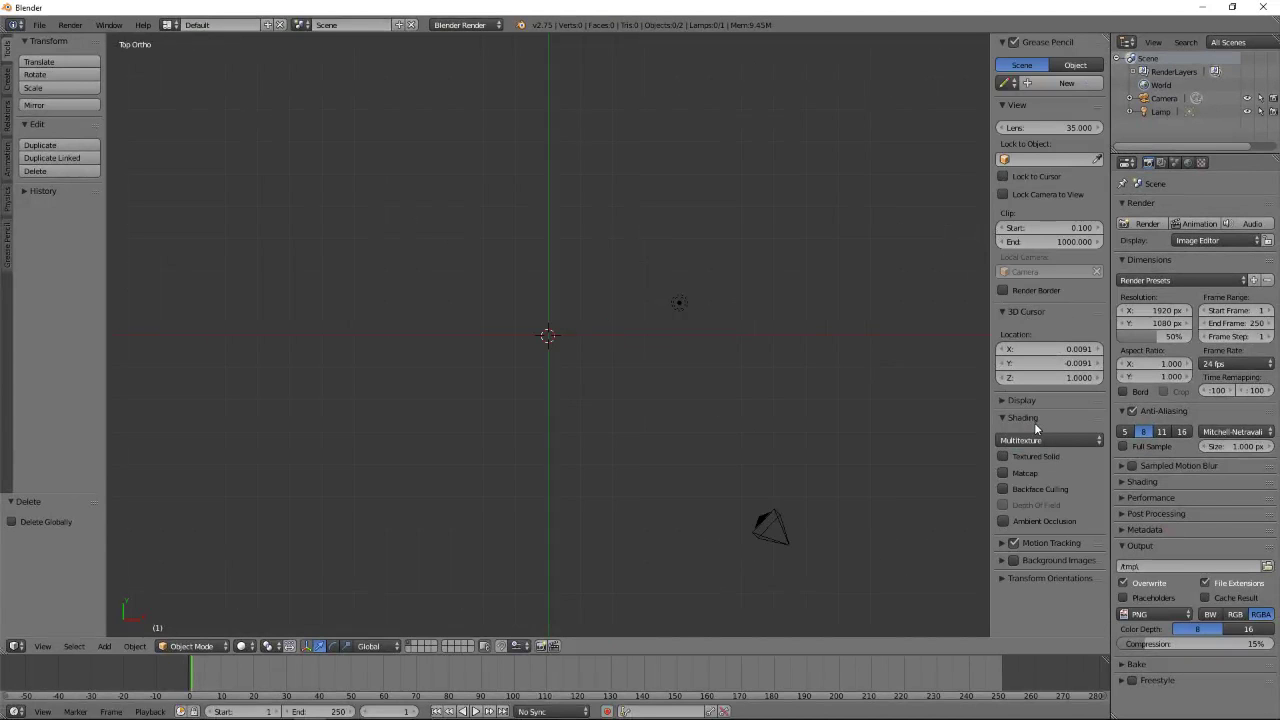
left_click(1003, 401)
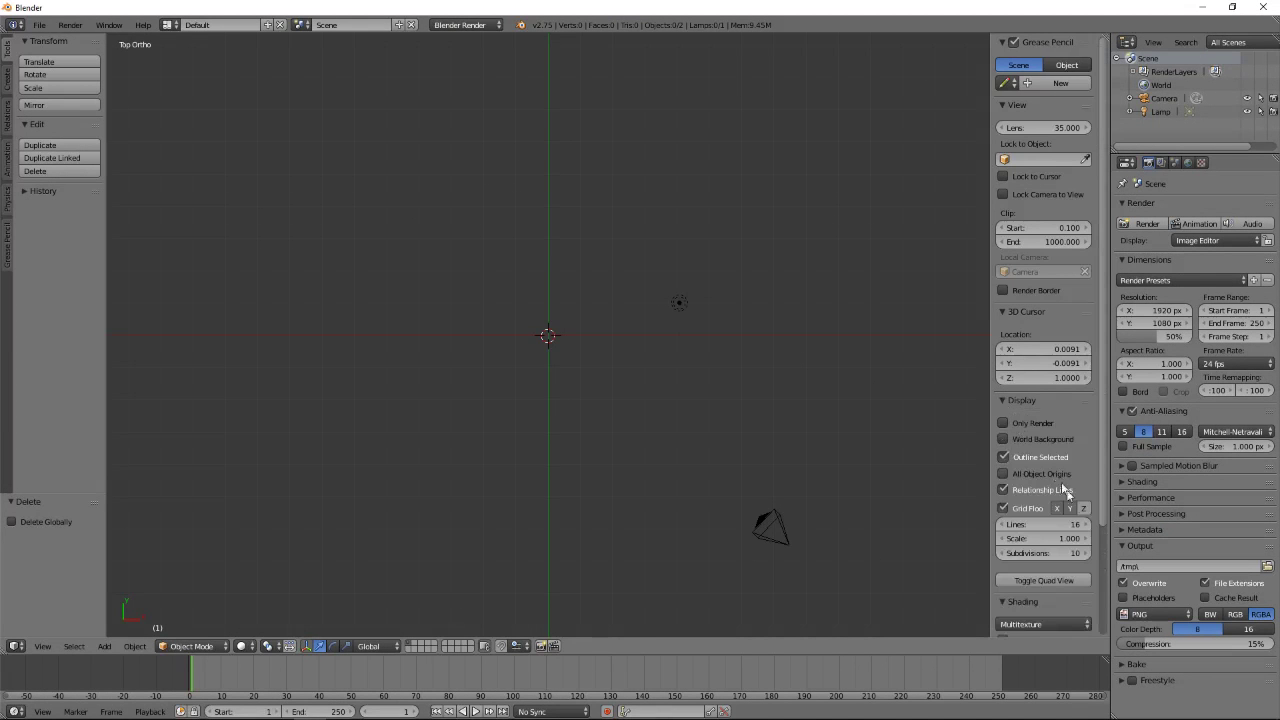
scroll(1052, 350, "down", 2)
scroll(1052, 330, "down", 2)
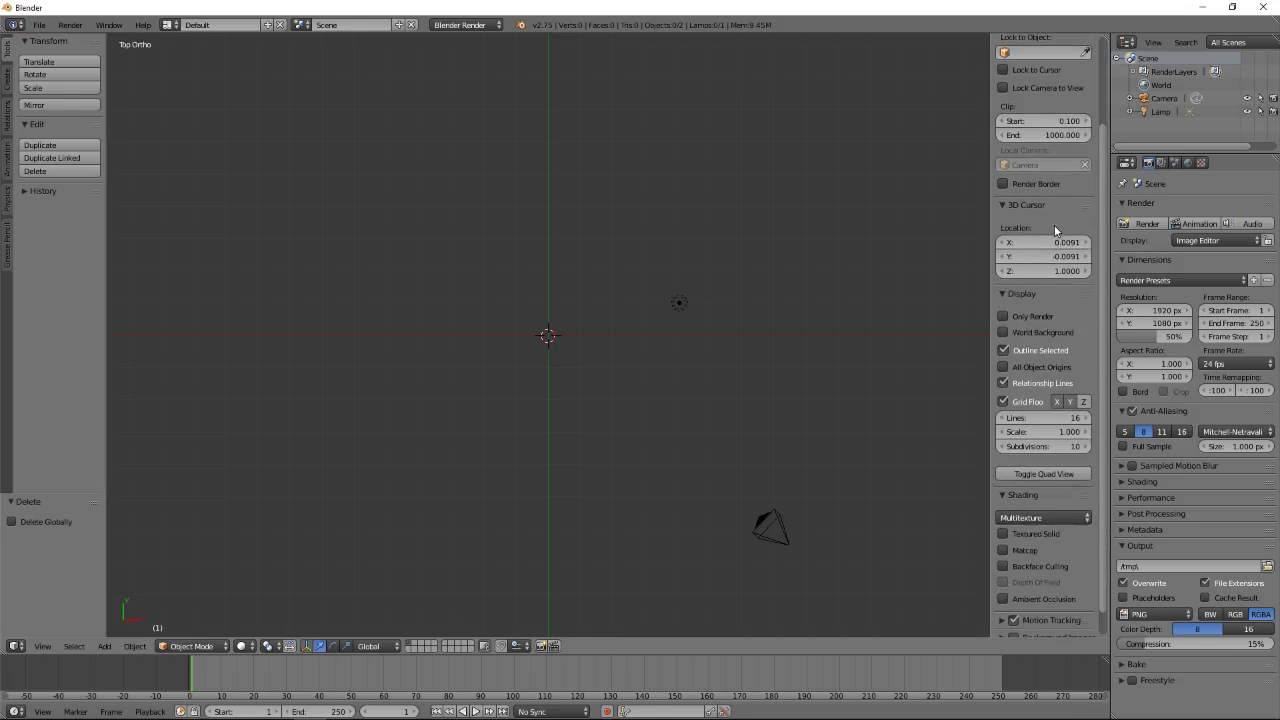
scroll(1050, 316, "down", 1)
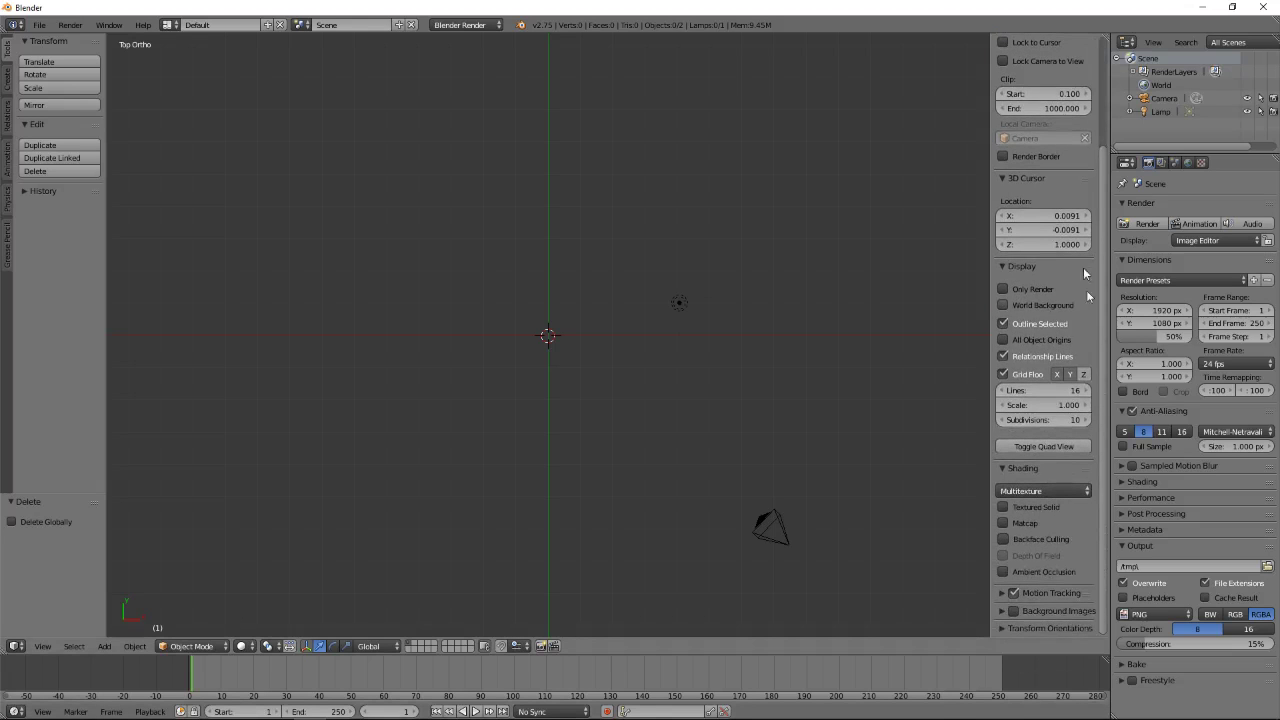
scroll(1013, 201, "up", 1)
- Collapse the 3D Cursor, View, Display and Shading sections of the side panel
left_click(1003, 205)
scroll(1005, 180, "up", 2)
scroll(1007, 140, "up", 2)
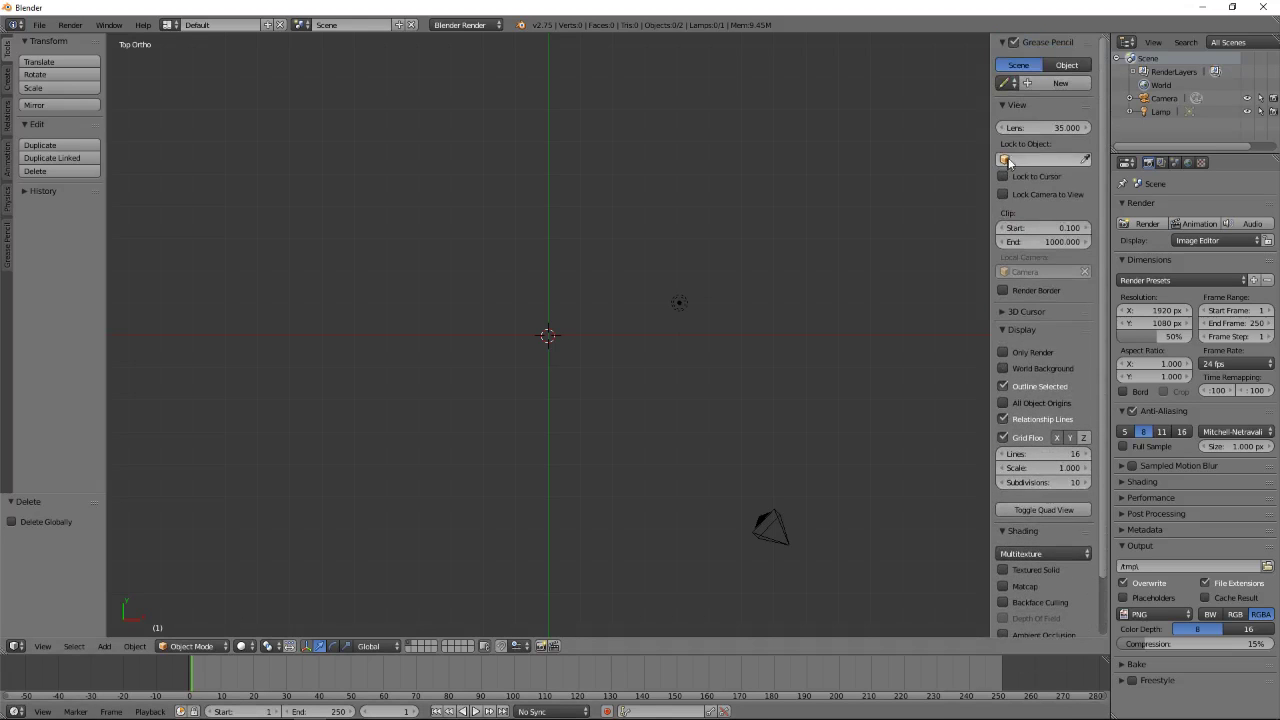
left_click(1003, 105)
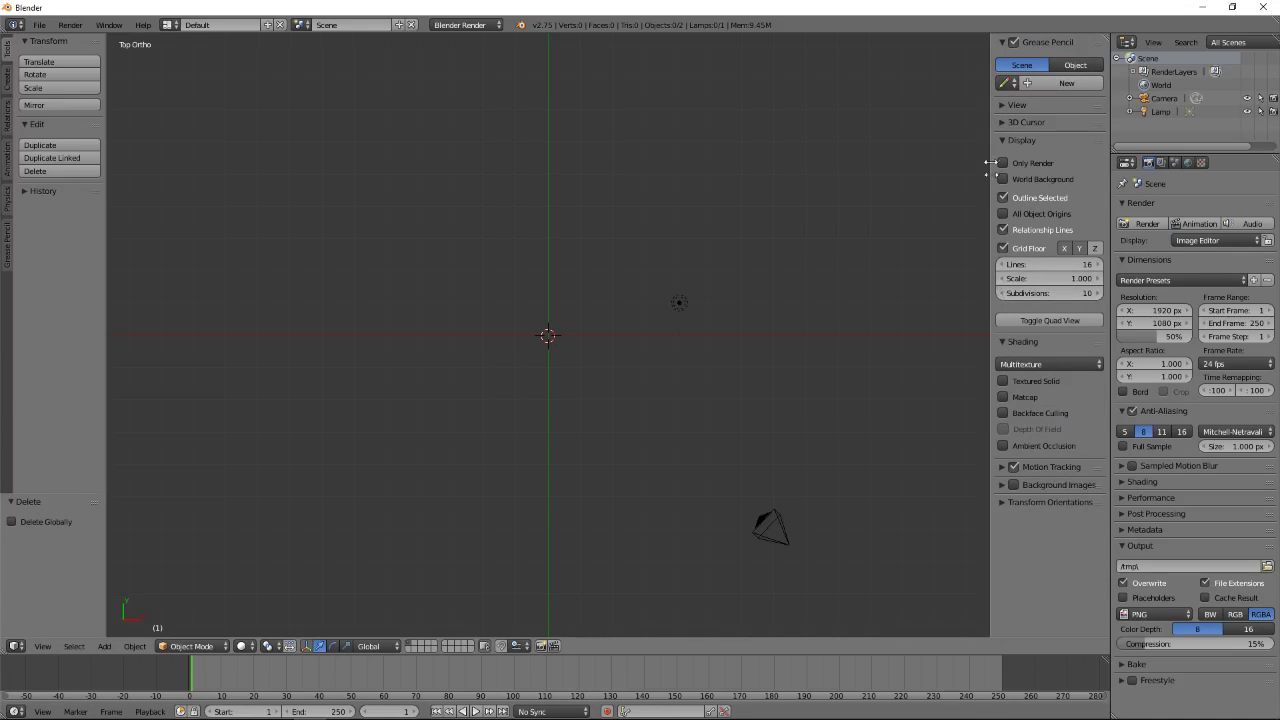
left_click(1004, 140)
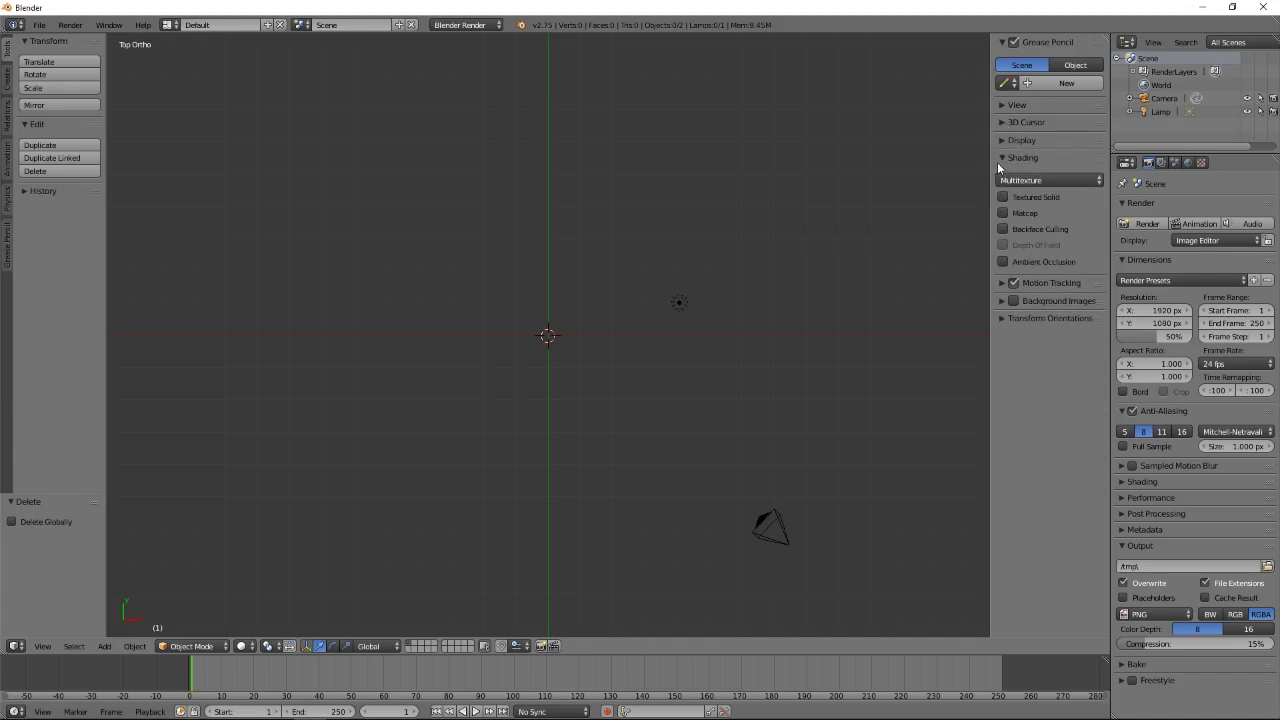
left_click(1000, 159)
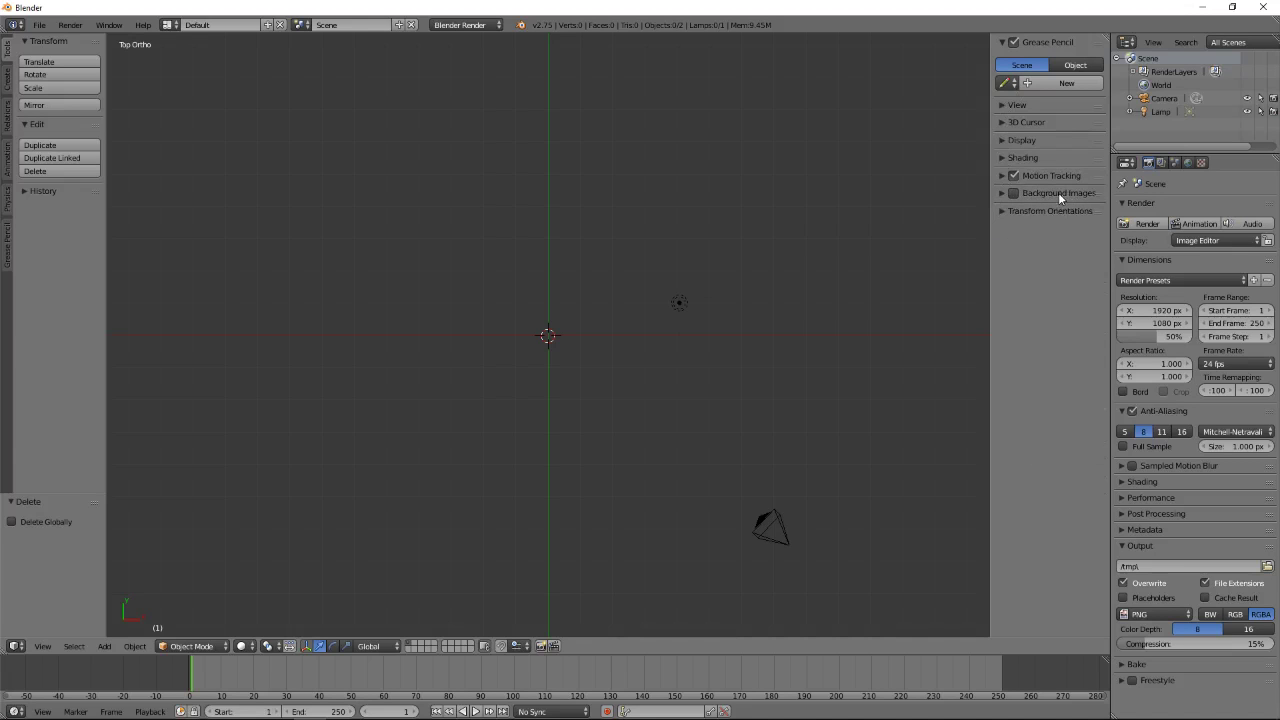
- Add blender logo.jpg from E:\Pictures as the viewport's background image
left_click(998, 193)
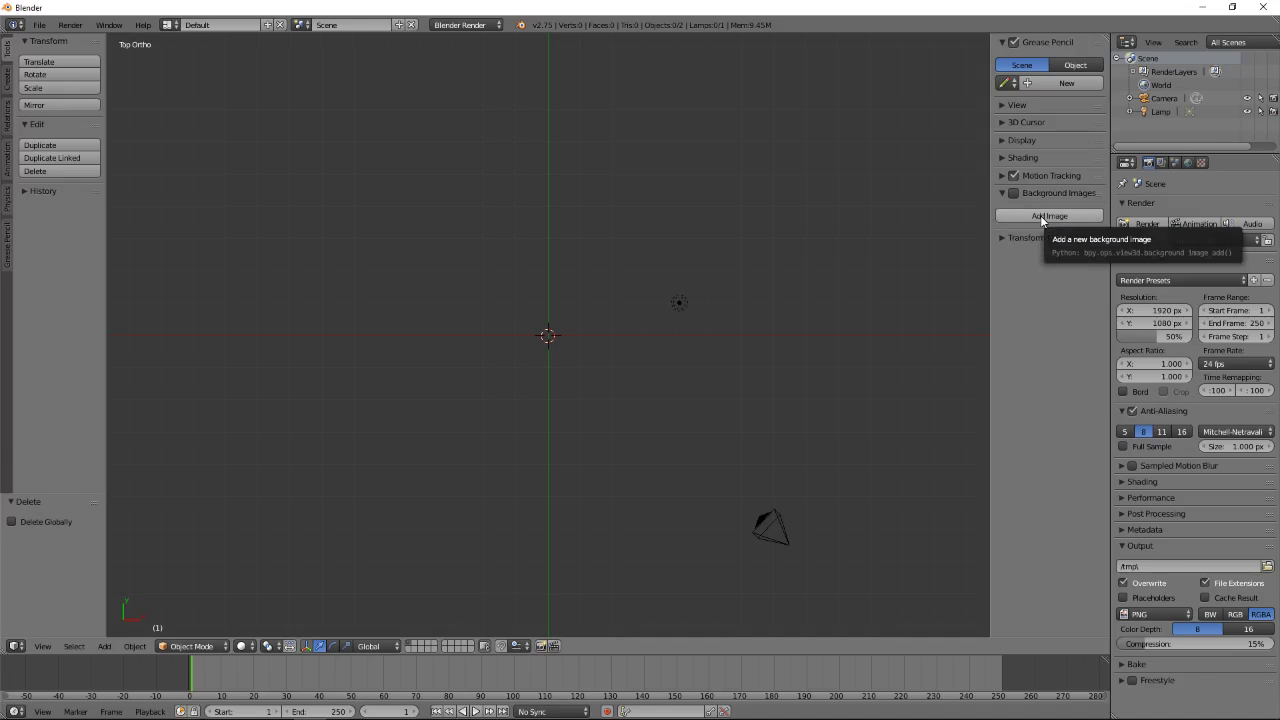
left_click(1040, 215)
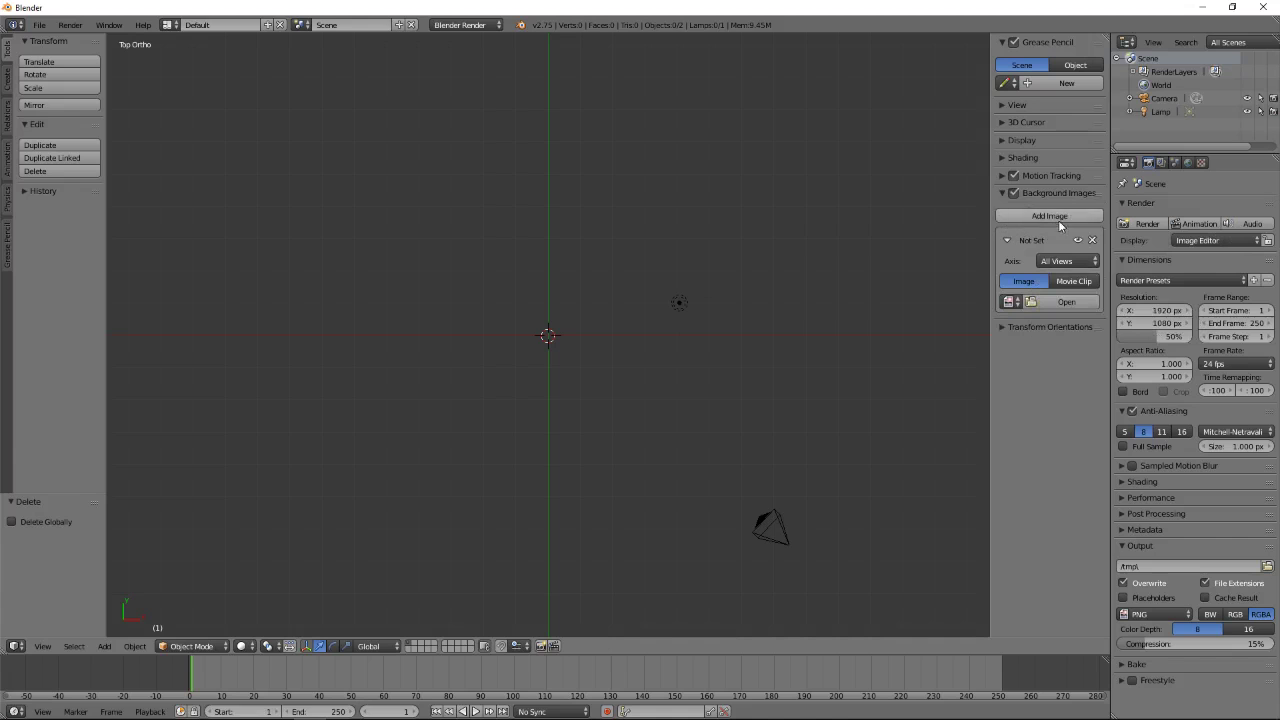
left_click(1061, 304)
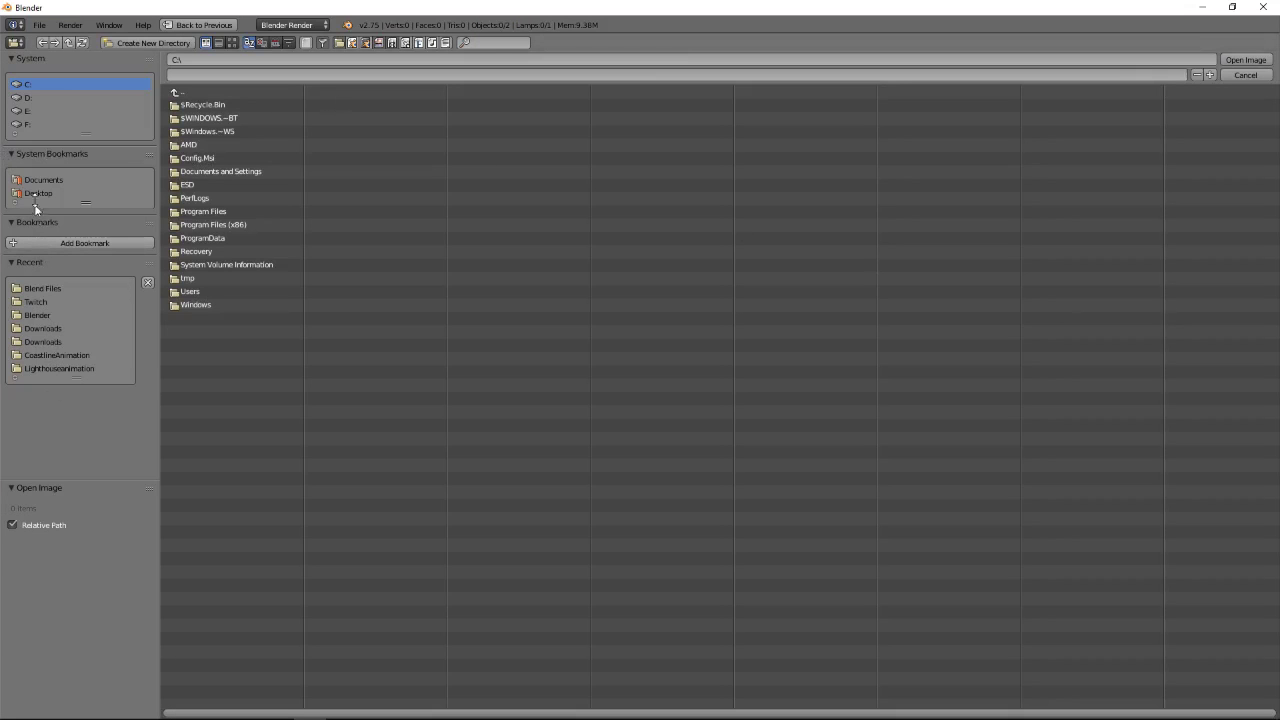
left_click(38, 111)
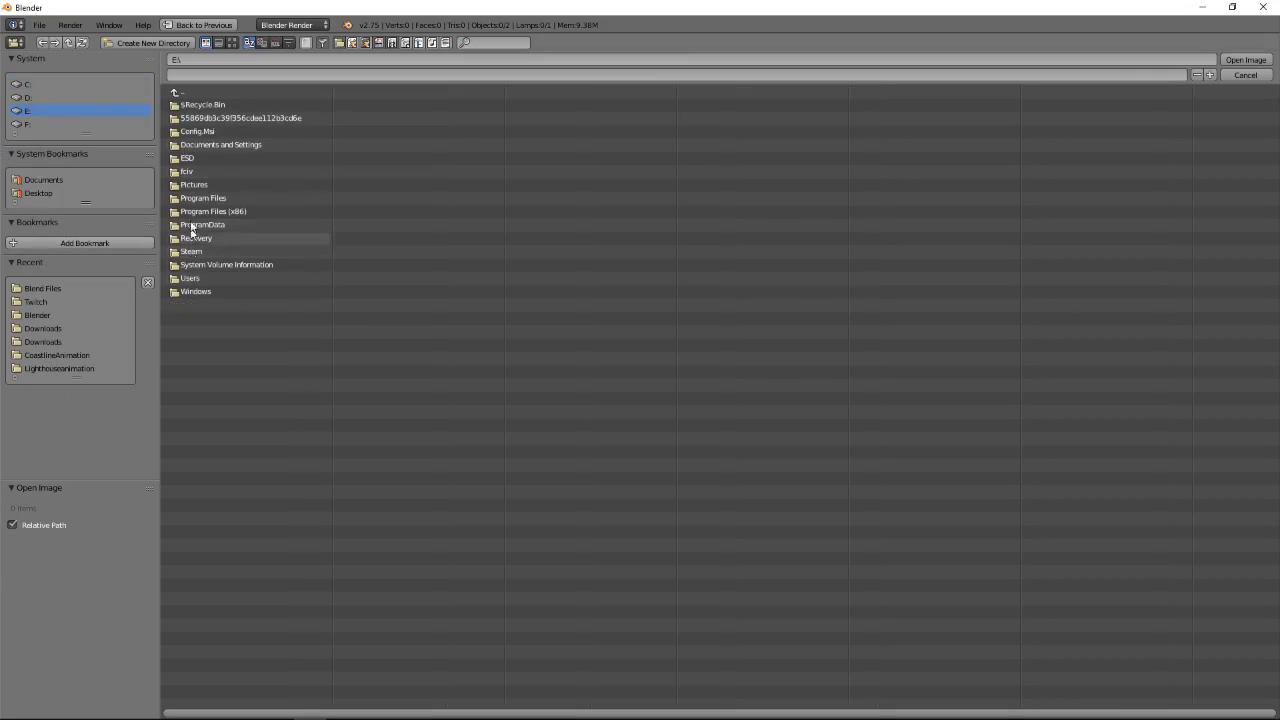
left_click(189, 185)
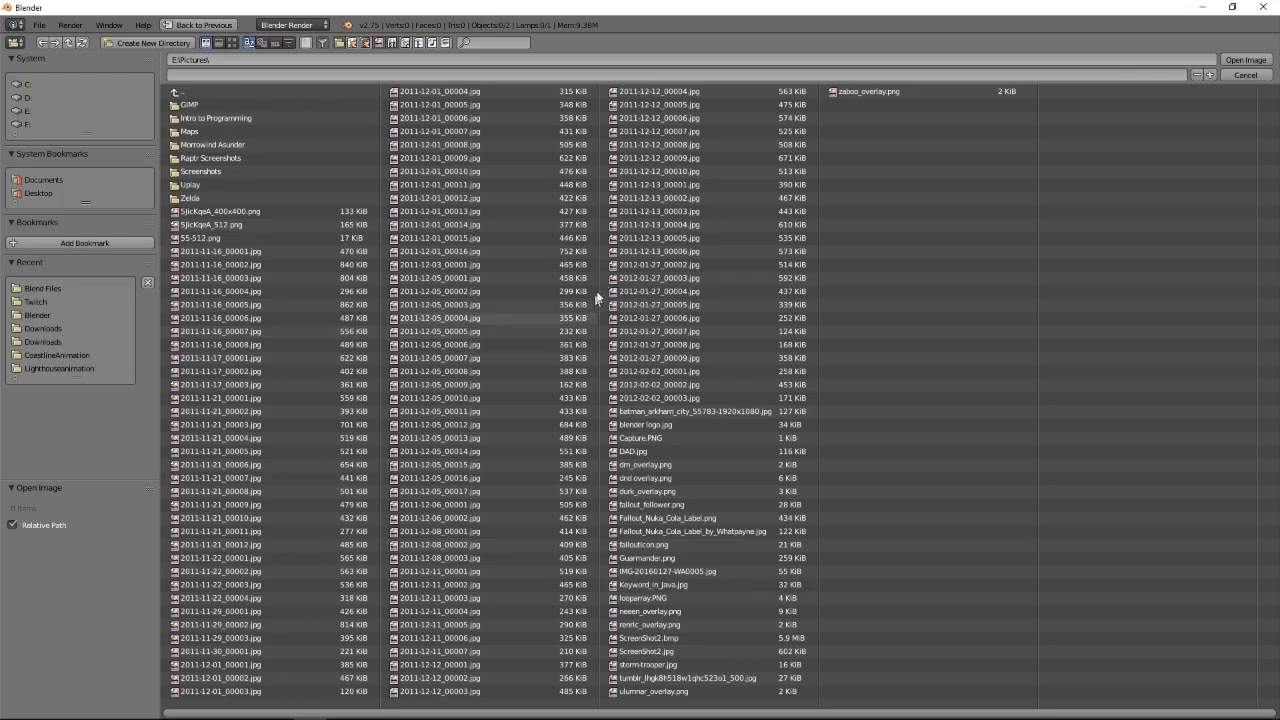
double_click(646, 425)
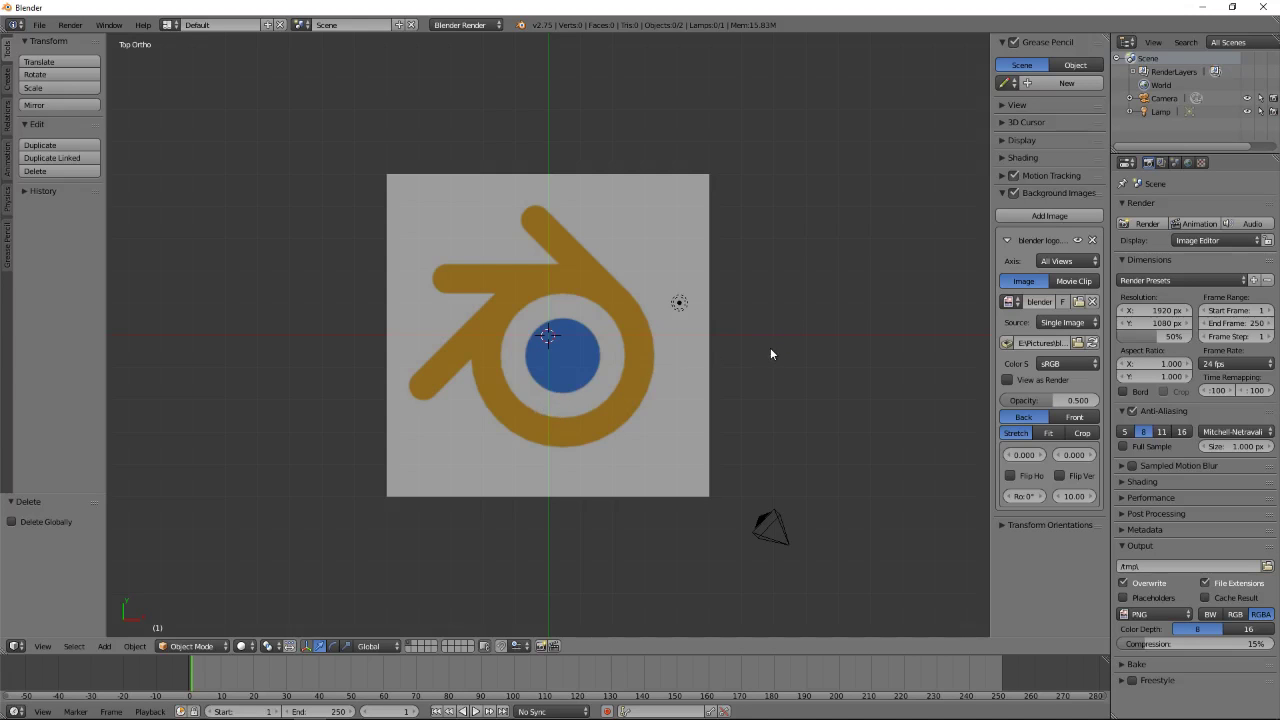
- Orbit off the top view to check the background, then bring Sticky Notes forward
mouse_move(770, 347)
middle_mouse_down()
mouse_move(797, 303)
mouse_move(786, 215)
mouse_move(738, 246)
mouse_move(600, 402)
middle_mouse_up()
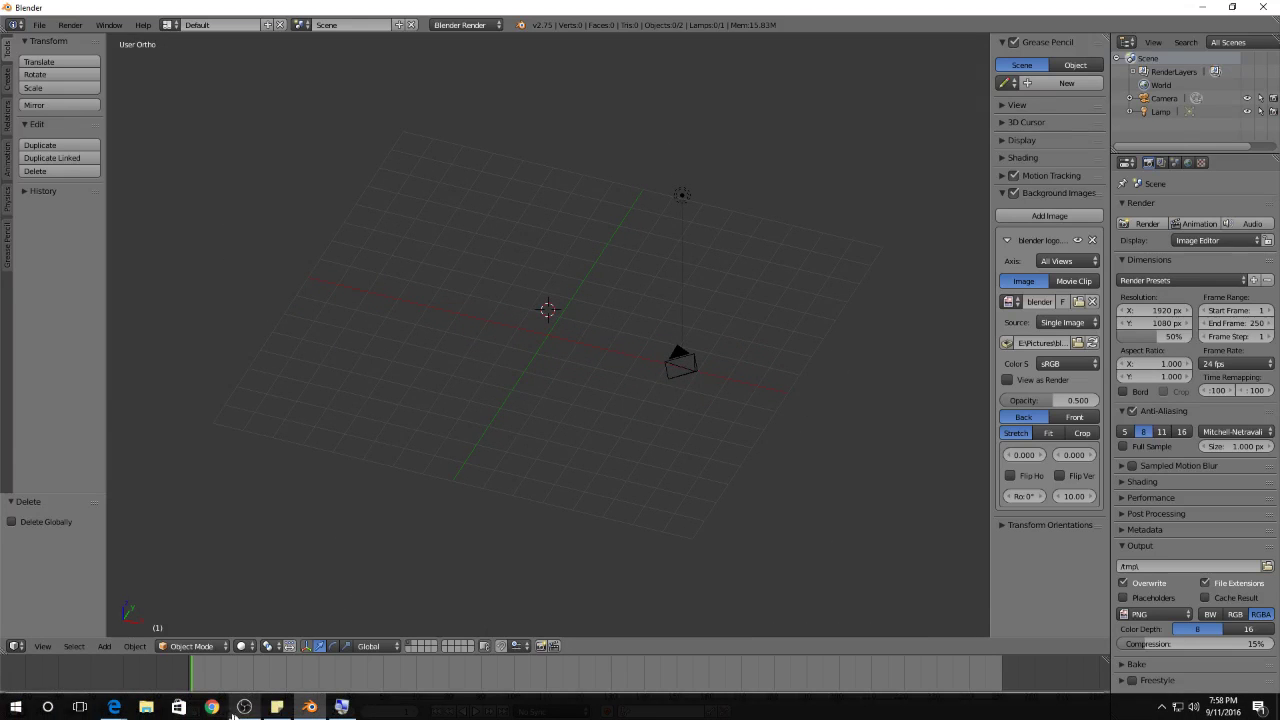
left_click(277, 707)
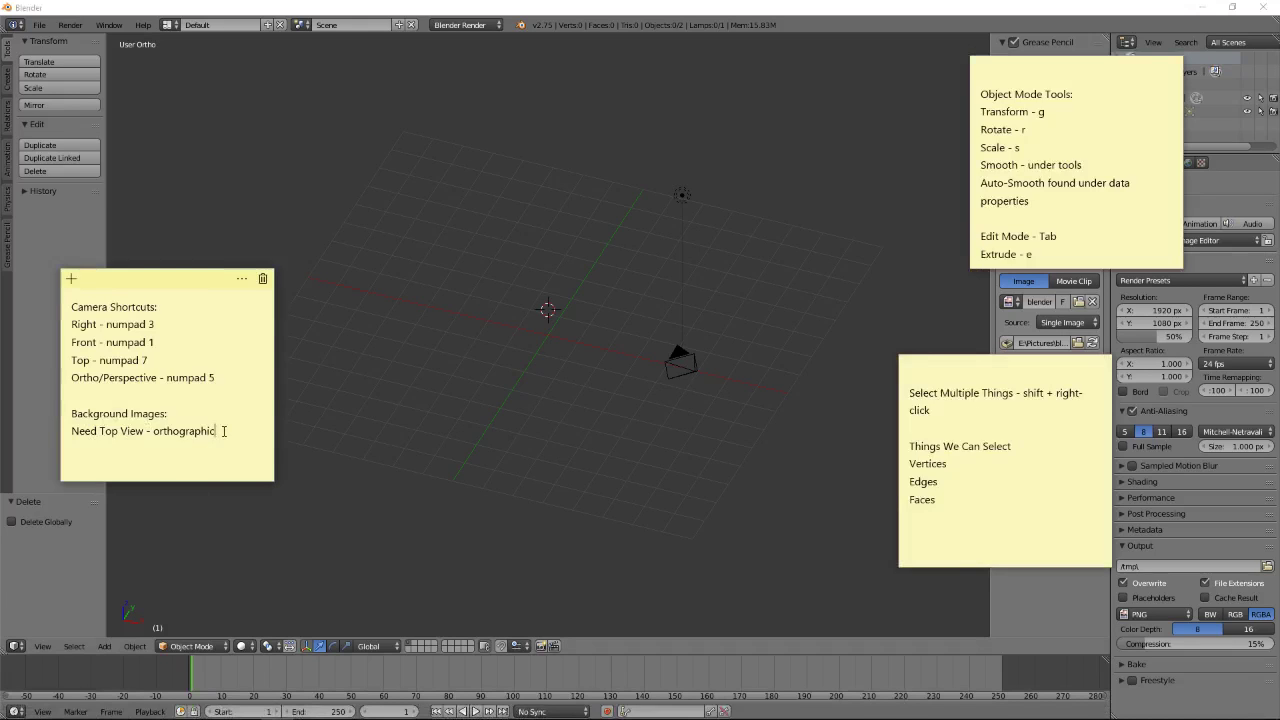
- Note 'Add image through transform panel' in Sticky Notes and return to Blender
type("Add ")
type("image th")
type("rough transf")
type("orm panel")
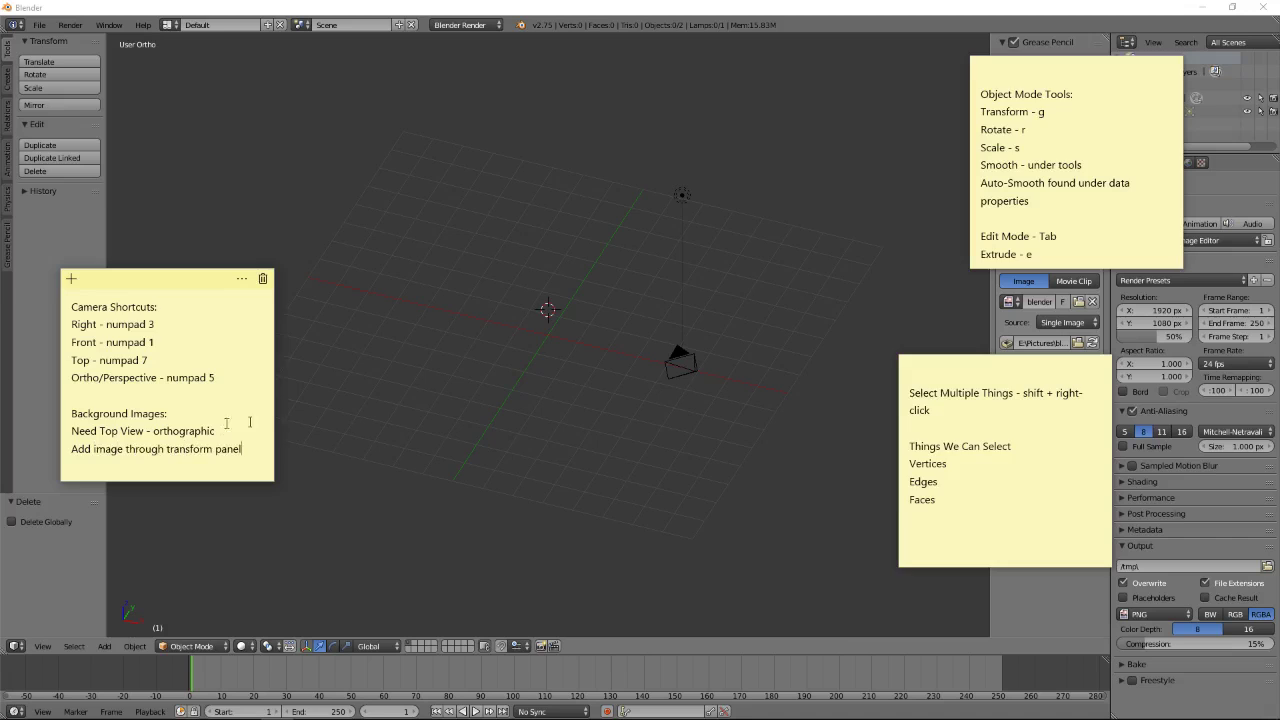
left_click(555, 440)
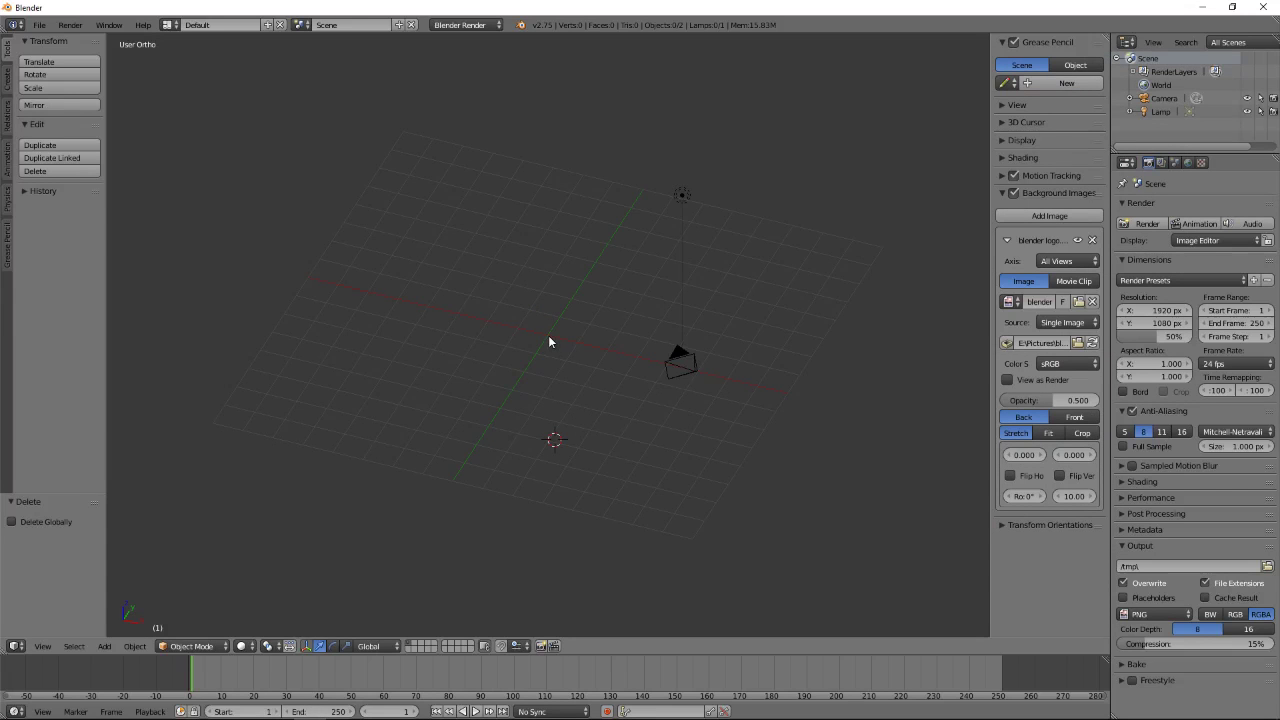
- Return to top ortho view with the logo and show the Create tab's primitives
key("KP_7")
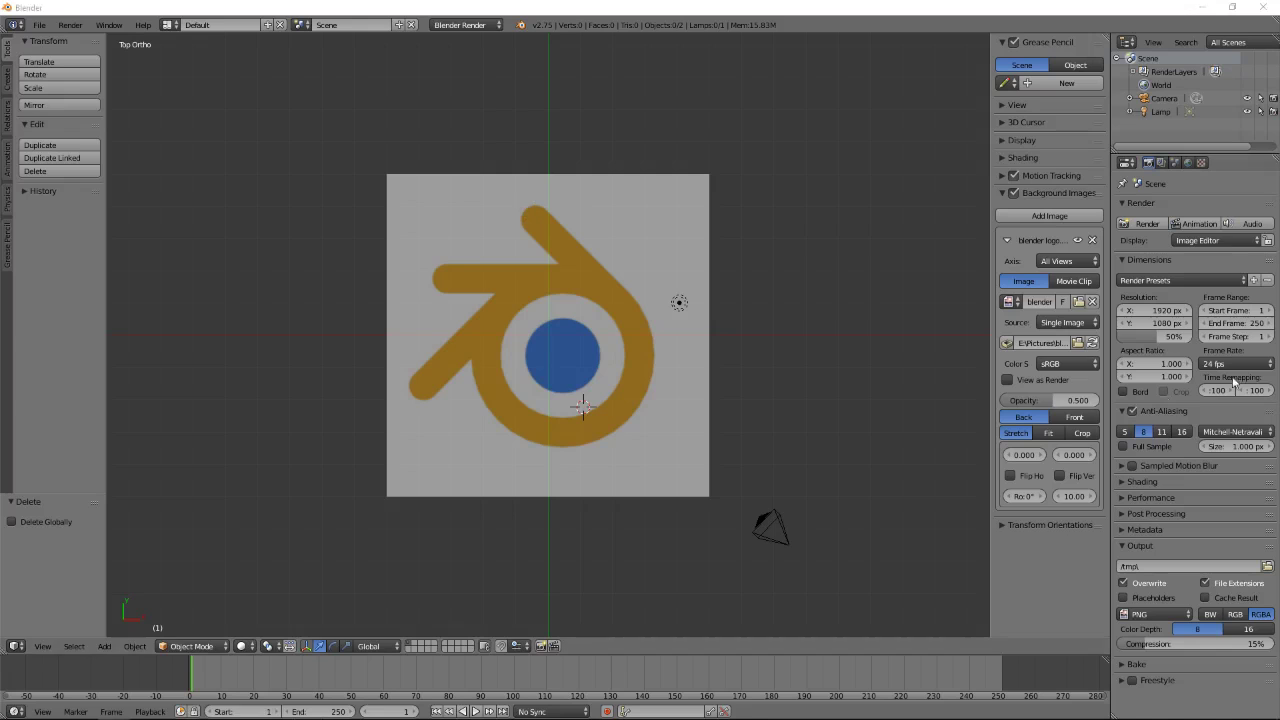
left_click(7, 90)
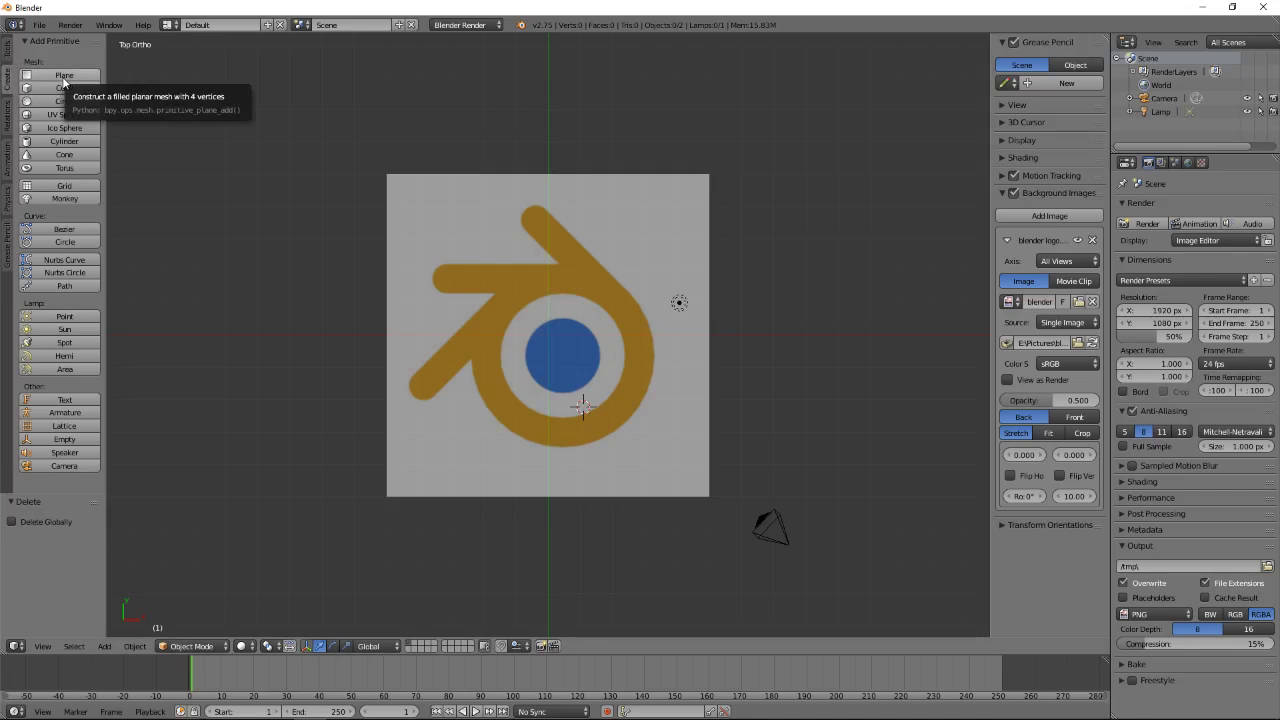
- Add a mesh plane over the logo, then bring the shortcut sticky notes forward
left_click(63, 76)
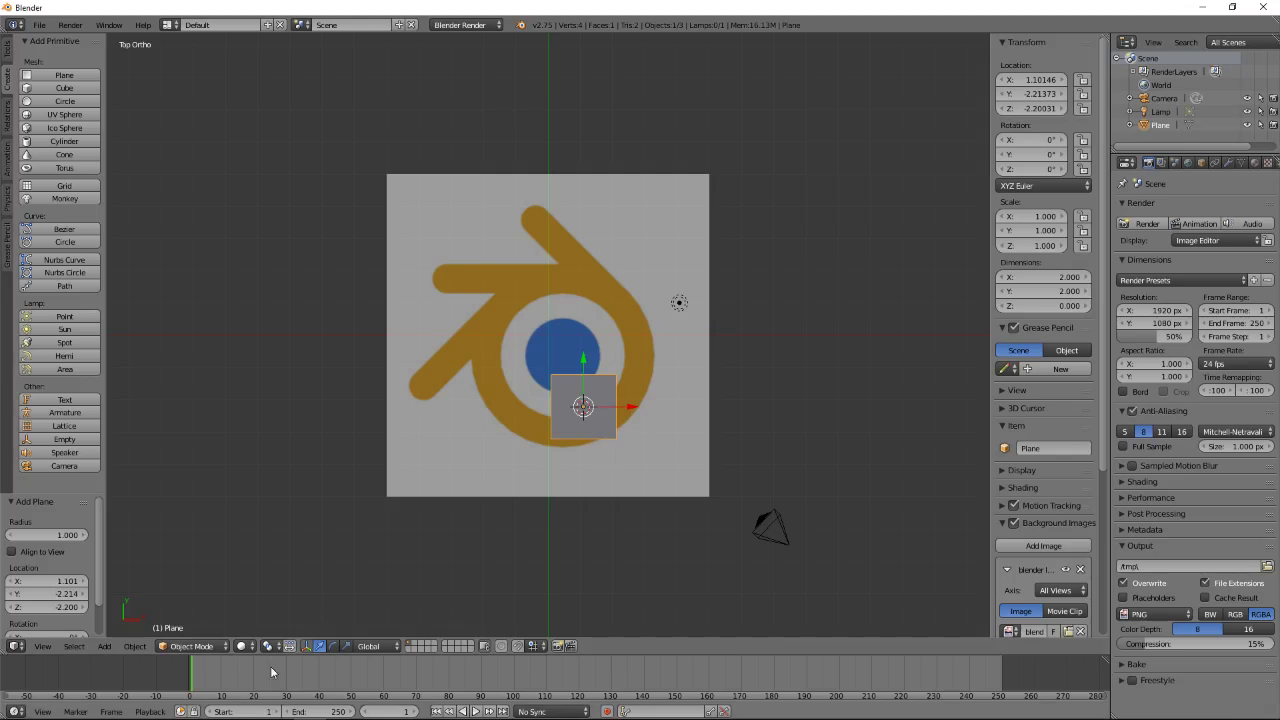
left_click(277, 707)
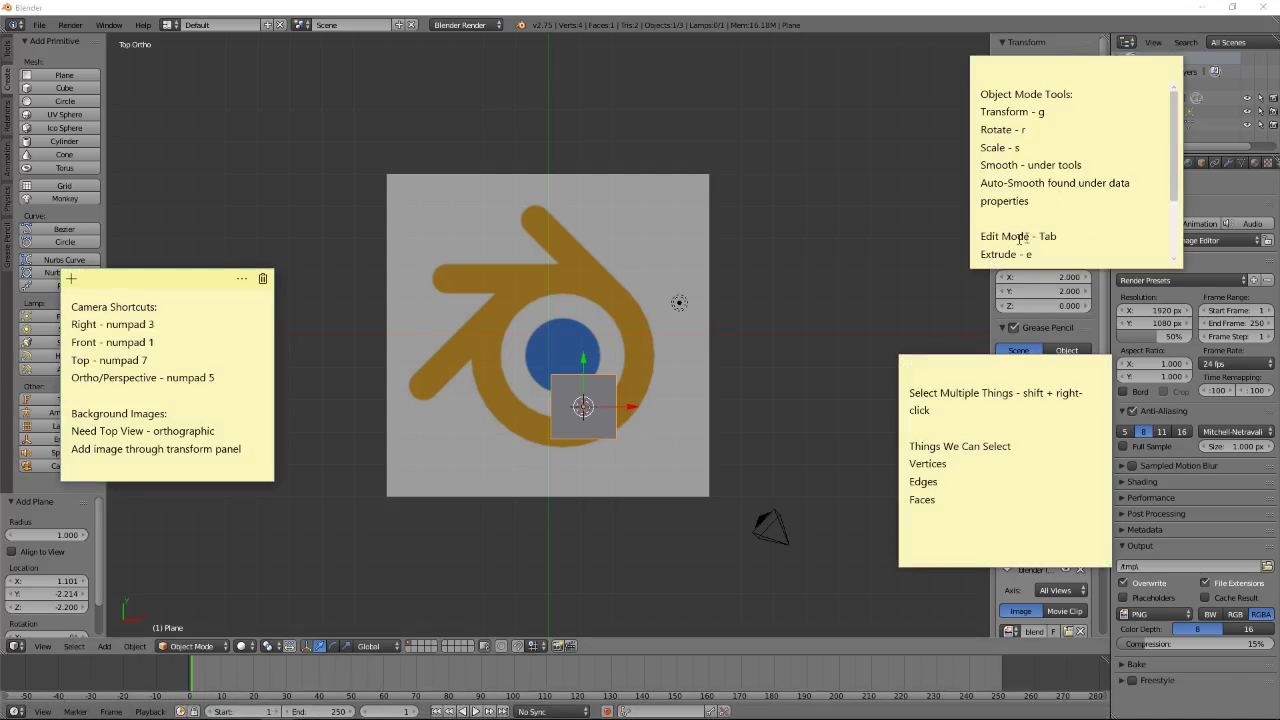
- In Edit Mode, delete the plane's lower-right vertex, leaving three vertices and two edges
left_click(747, 341)
key("Tab")
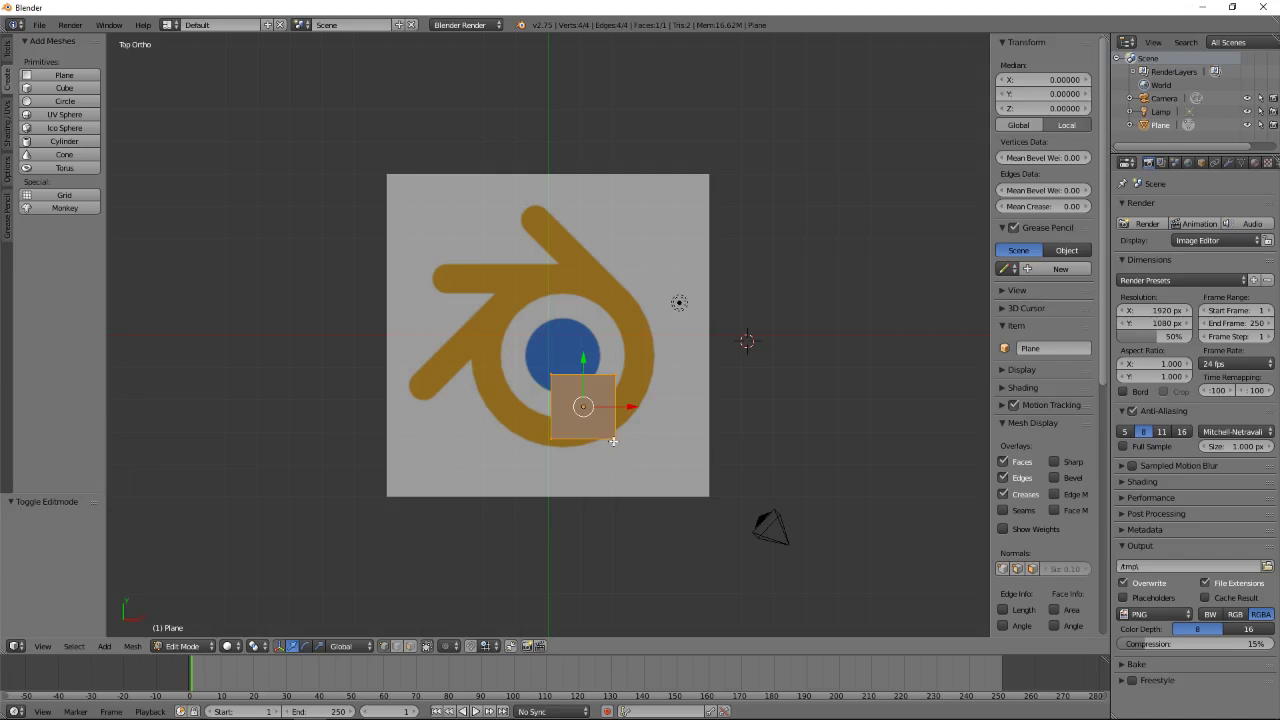
right_click(614, 438)
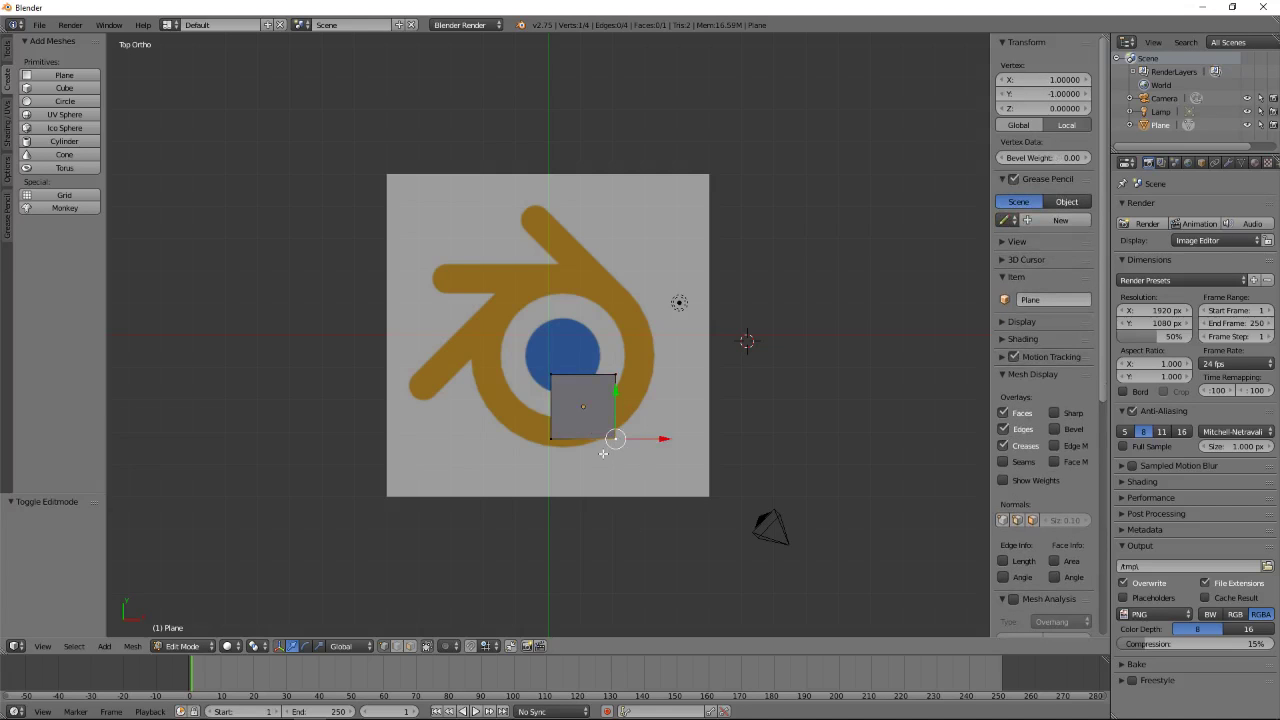
key("x")
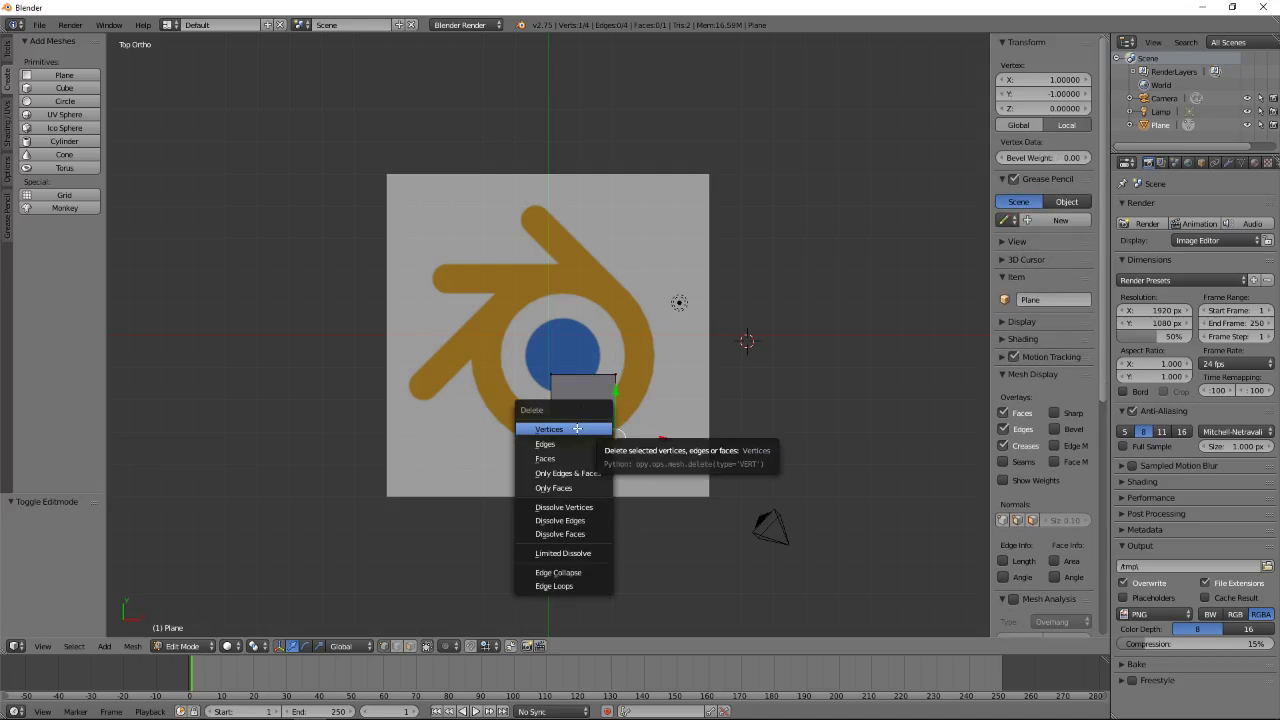
left_click(577, 428)
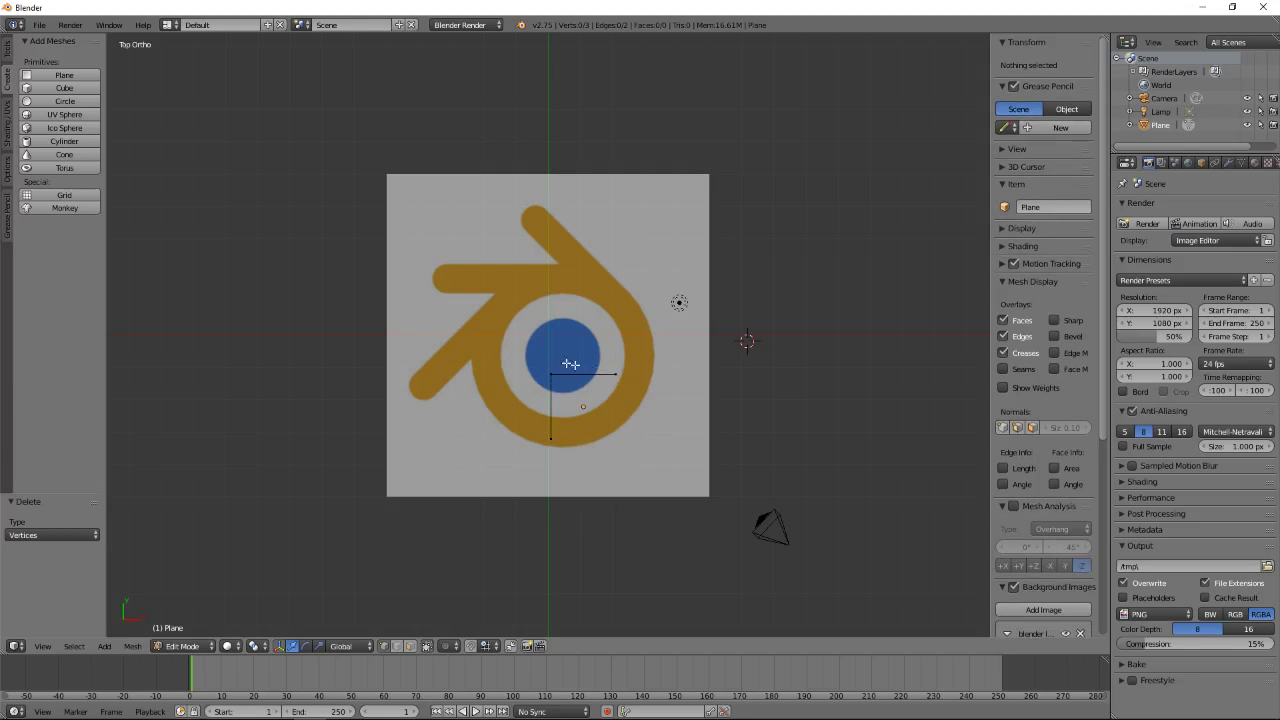
- Move the plane's bottom vertex up to the tip of the logo's top arm
right_click(550, 442)
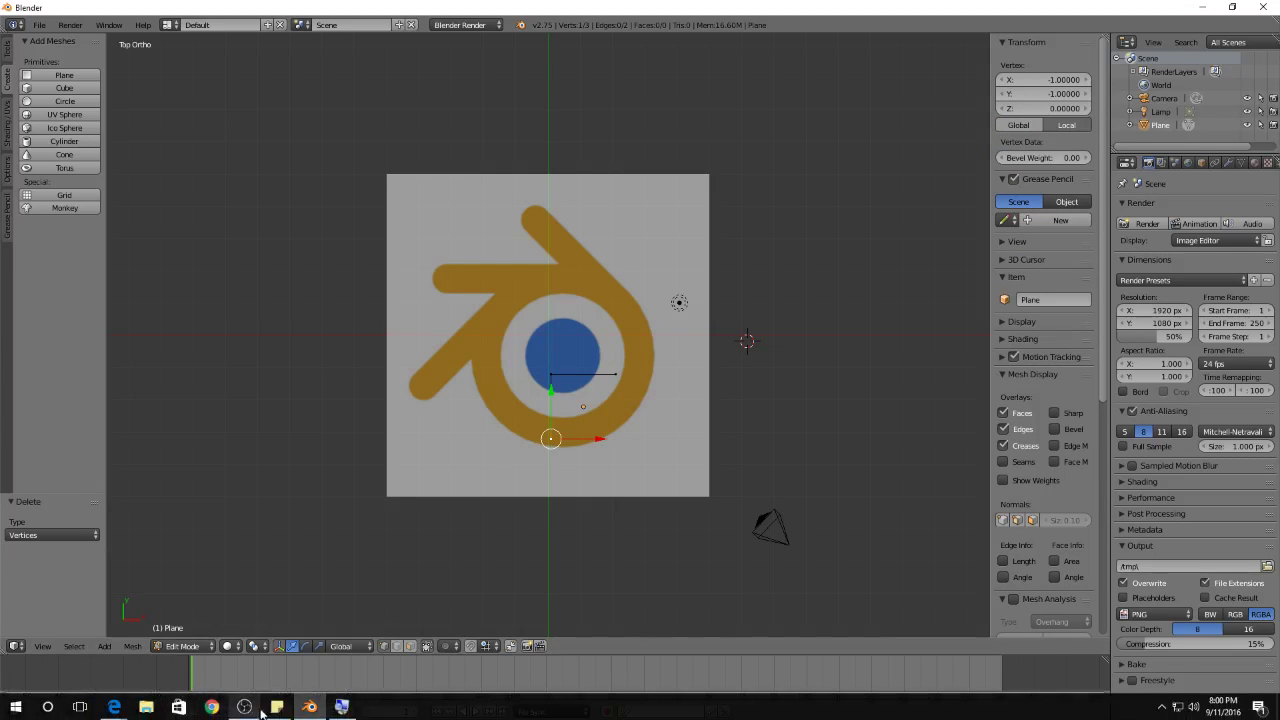
left_click(276, 707)
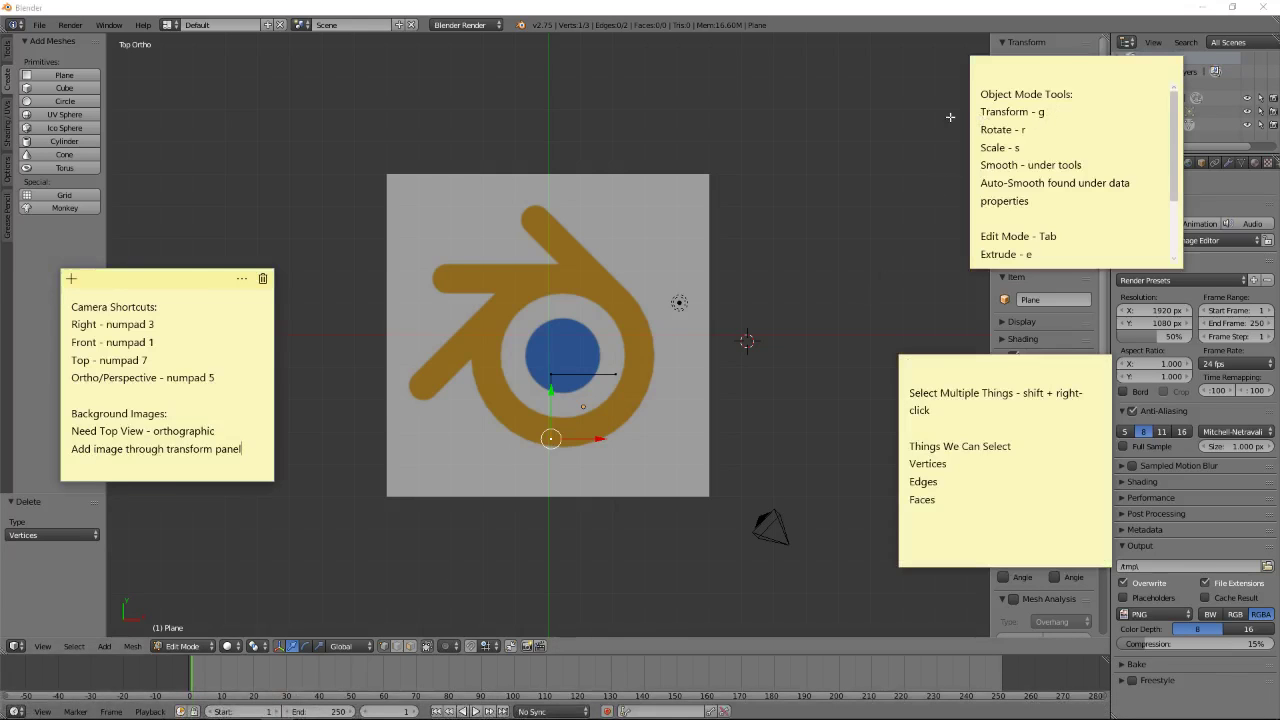
left_click(783, 258)
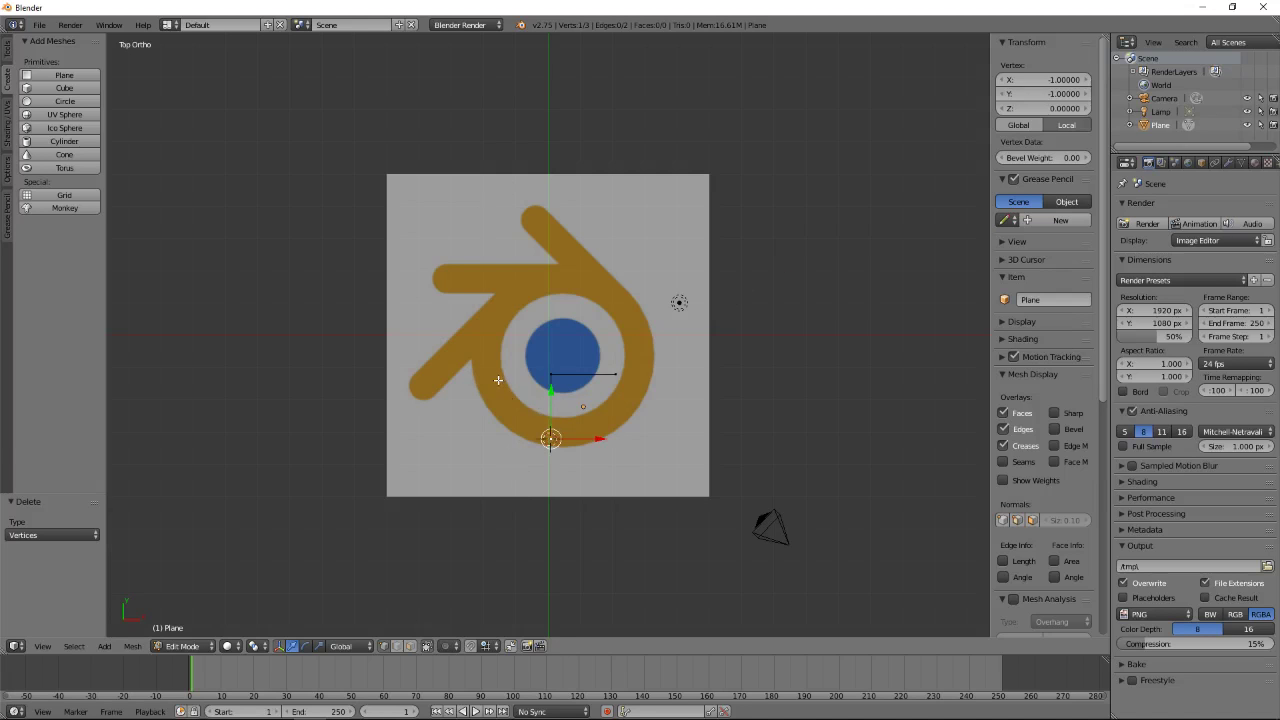
key("g")
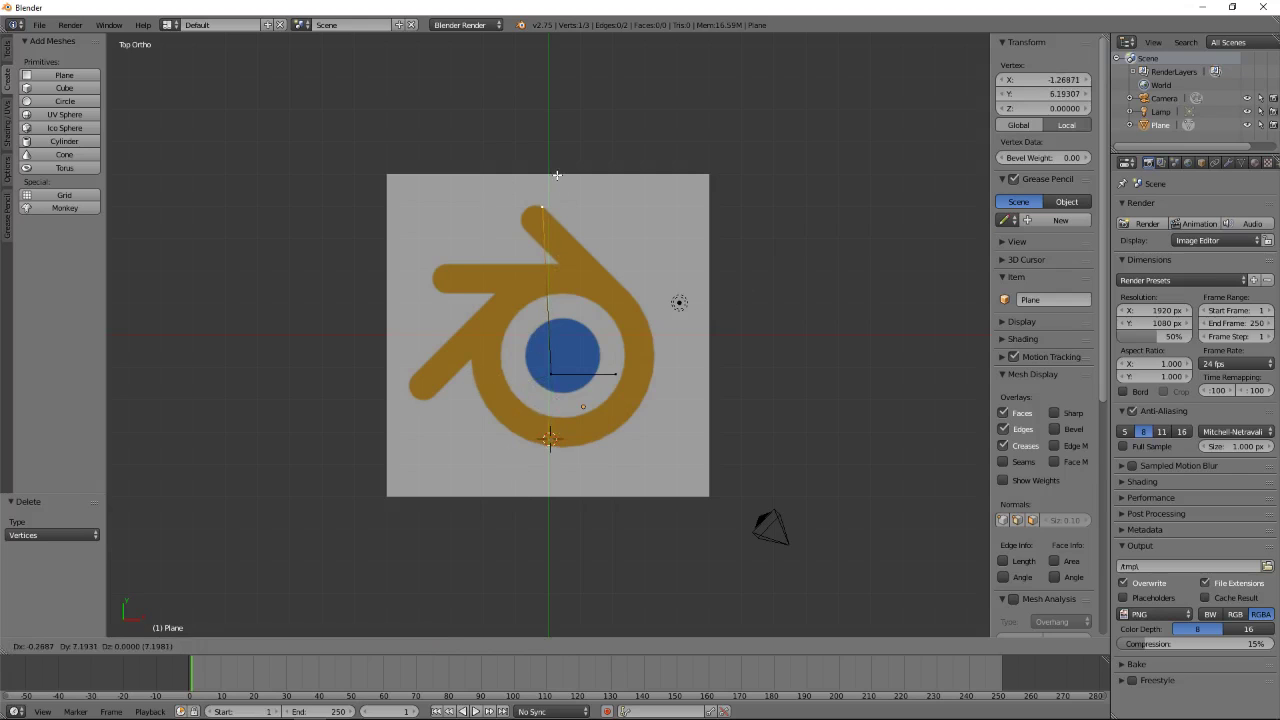
left_click(557, 175)
scroll(560, 210, "up", 3)
scroll(562, 214, "up", 1)
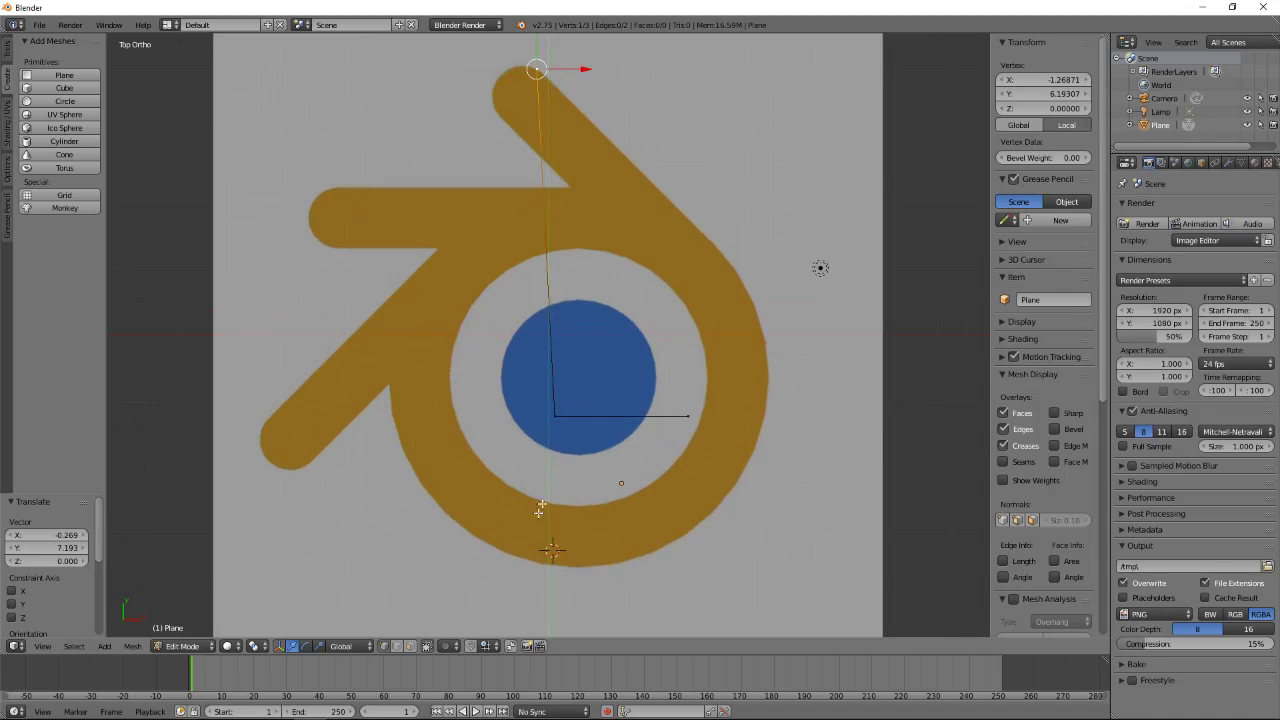
- Place the other vertices, including the remaining lower one, along the top arm's outer edge
key("g")
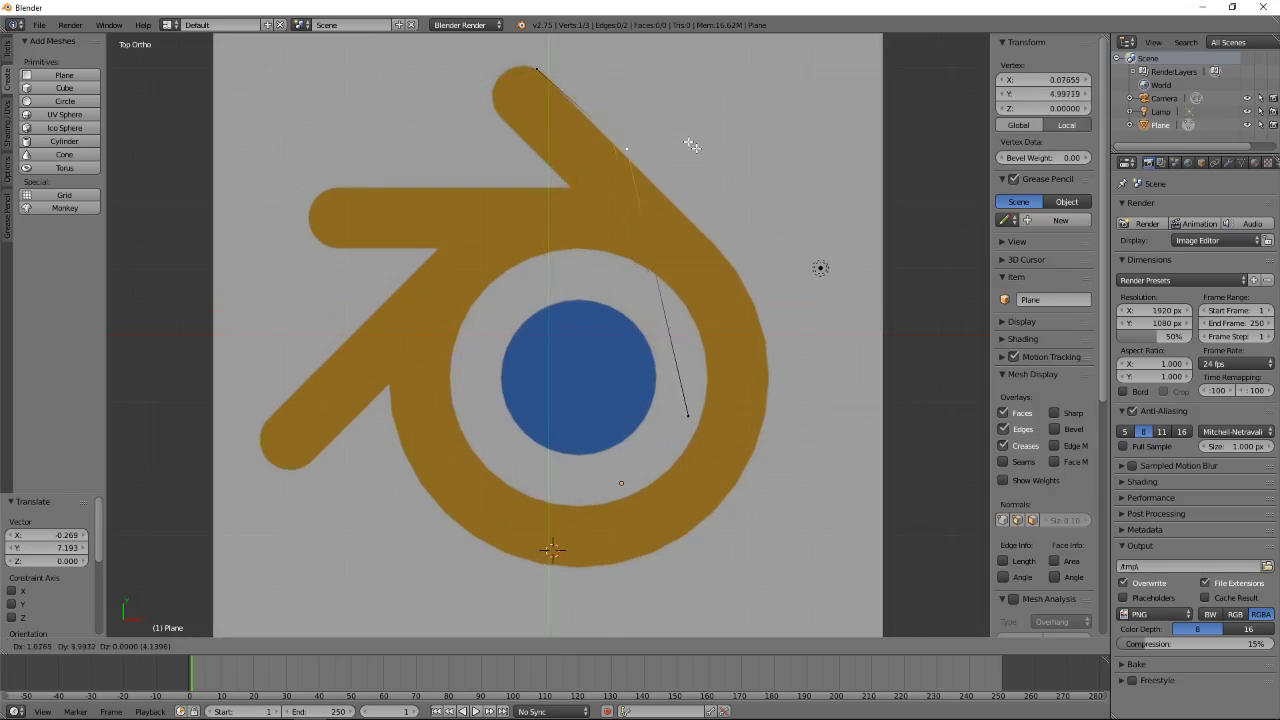
left_click(738, 201)
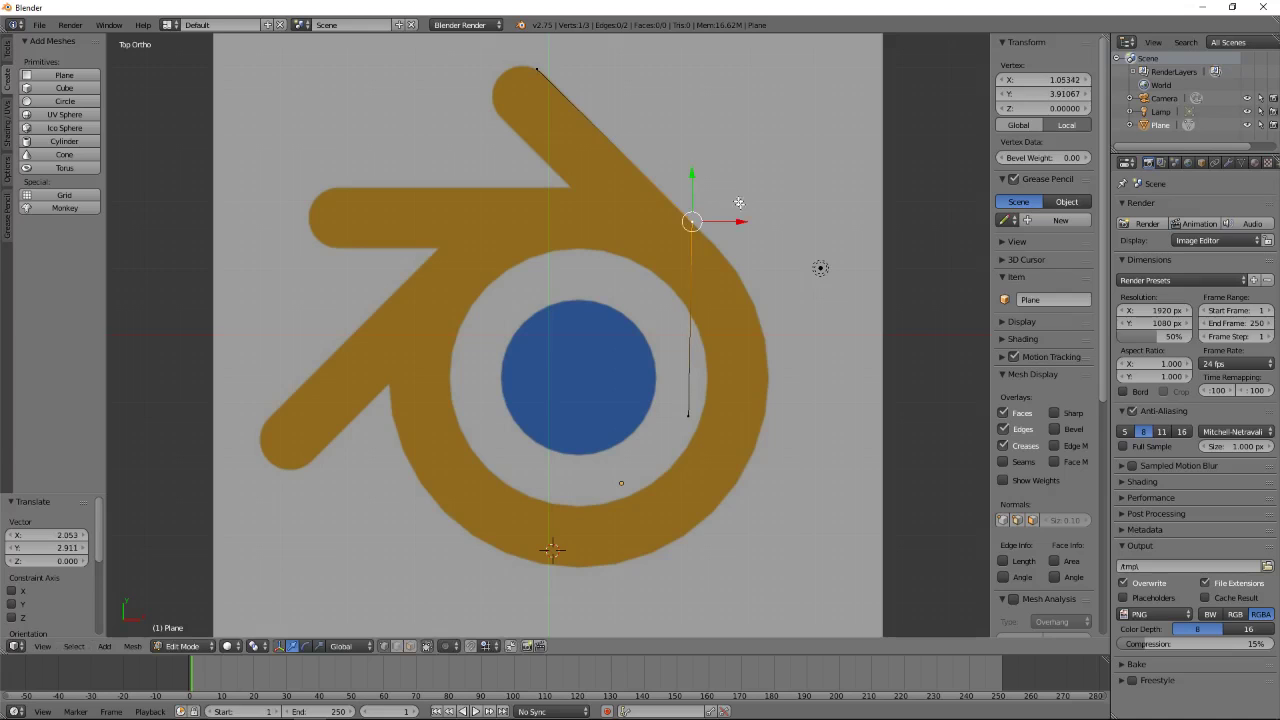
right_click(688, 415)
key("g")
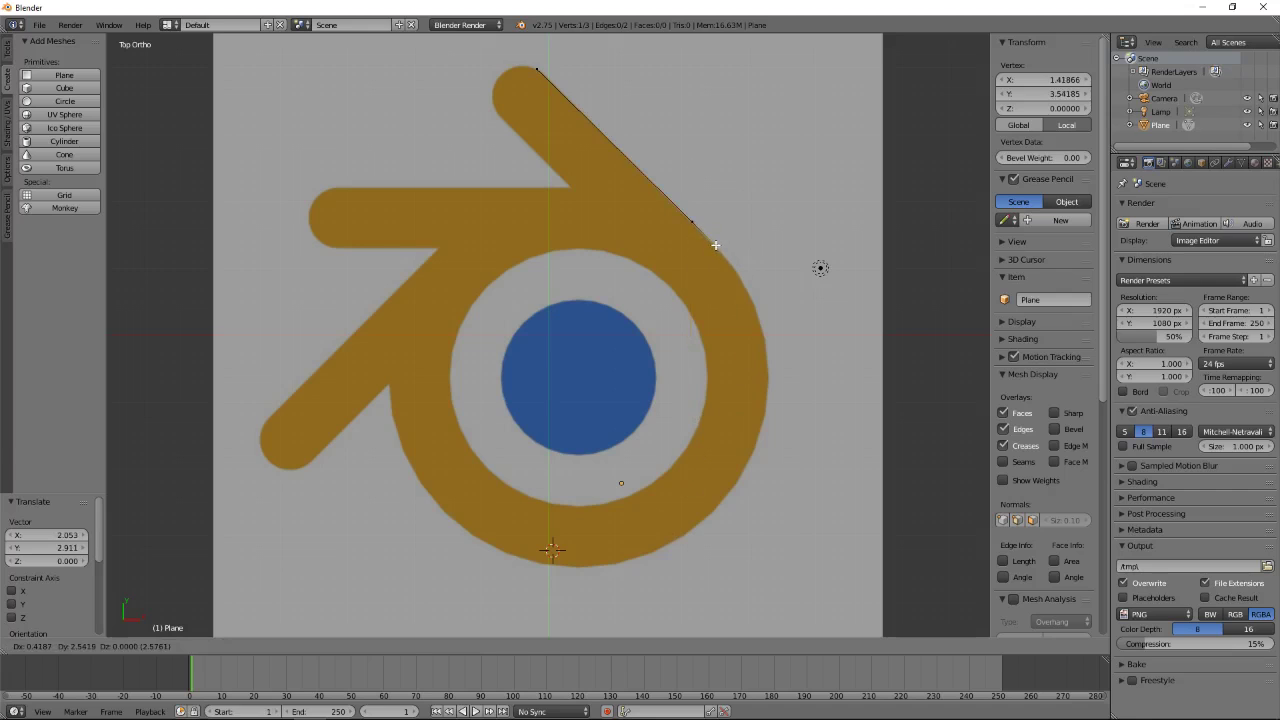
left_click(715, 245)
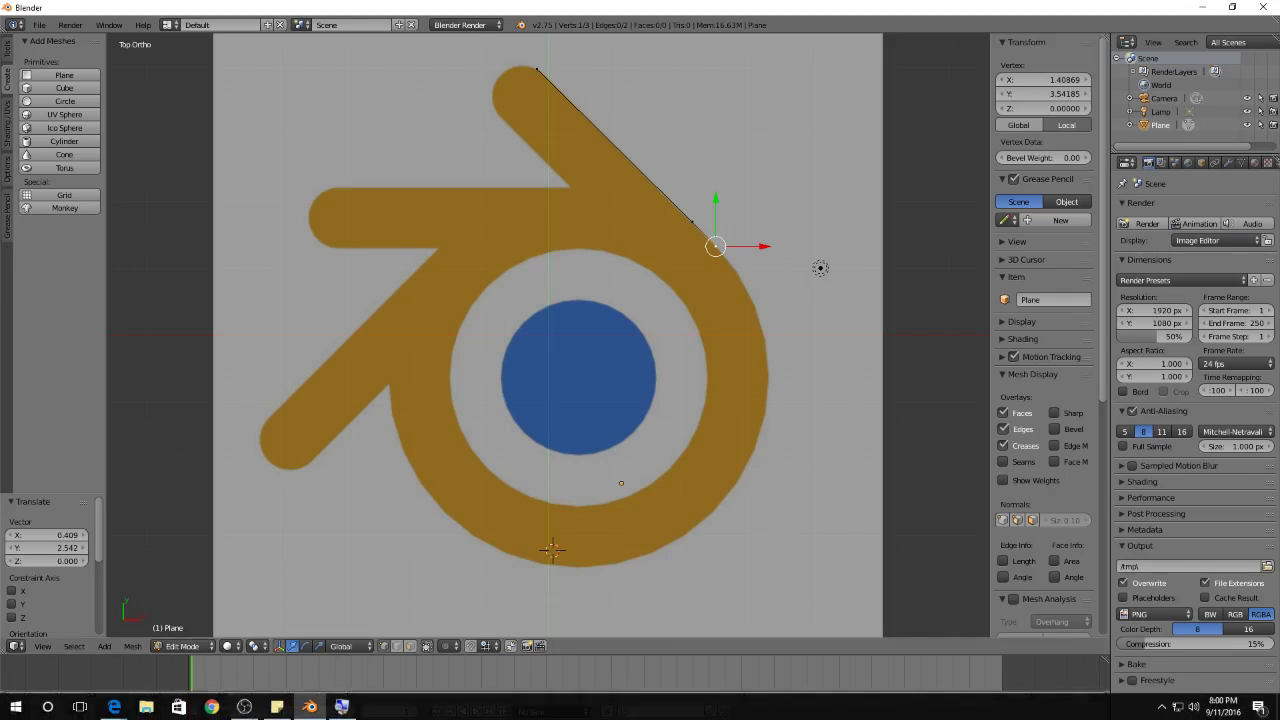
left_click(278, 706)
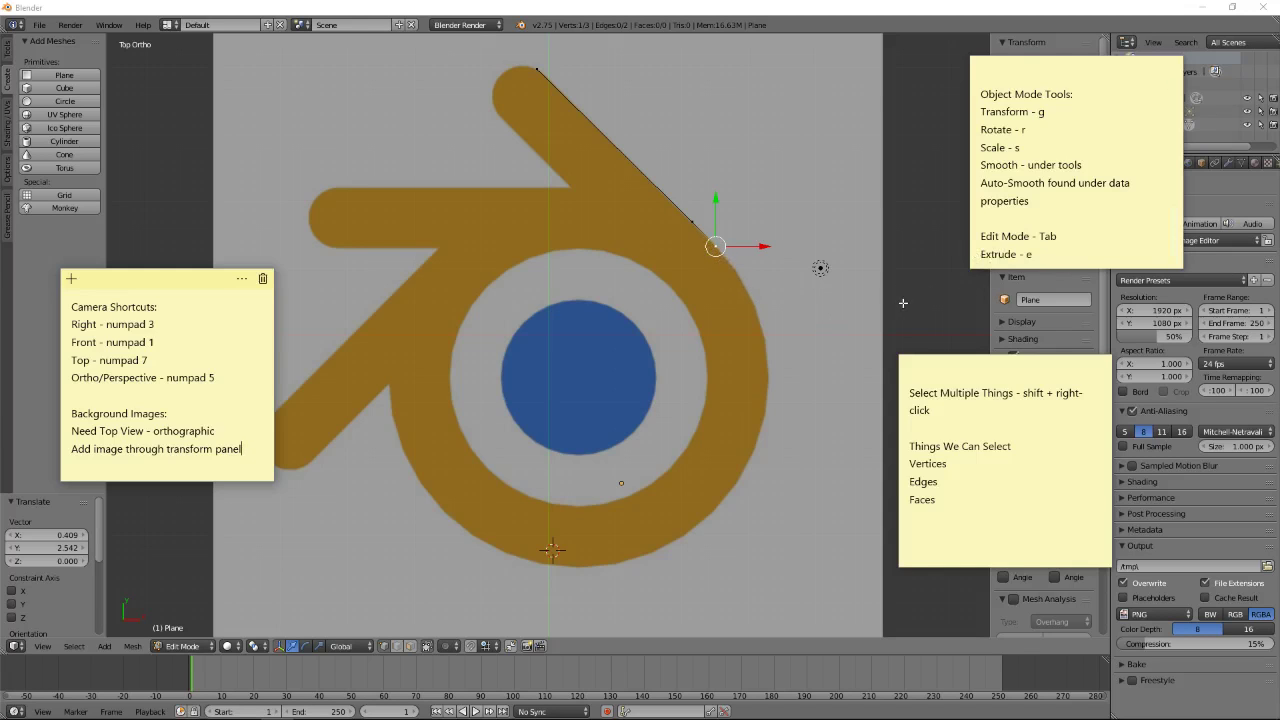
right_click(710, 250)
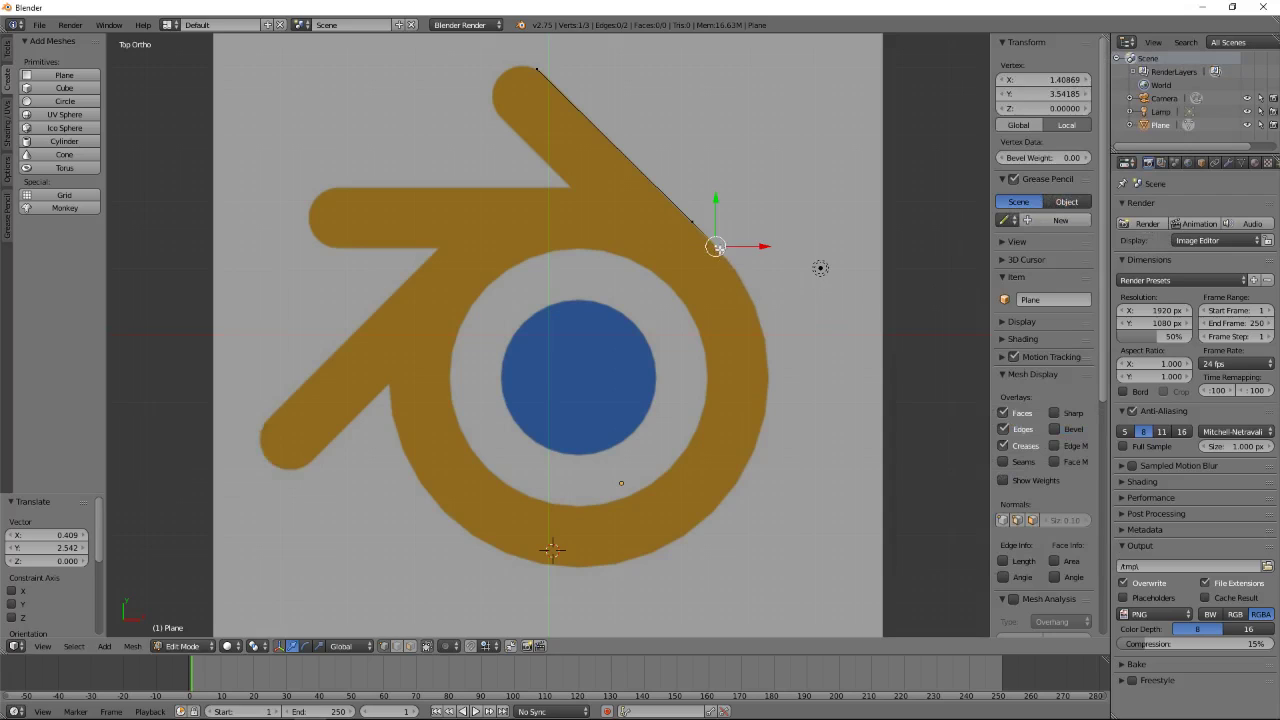
- Extrude a vertex chain down the ring's right side and along its bottom edge
key("e")
left_click(740, 274)
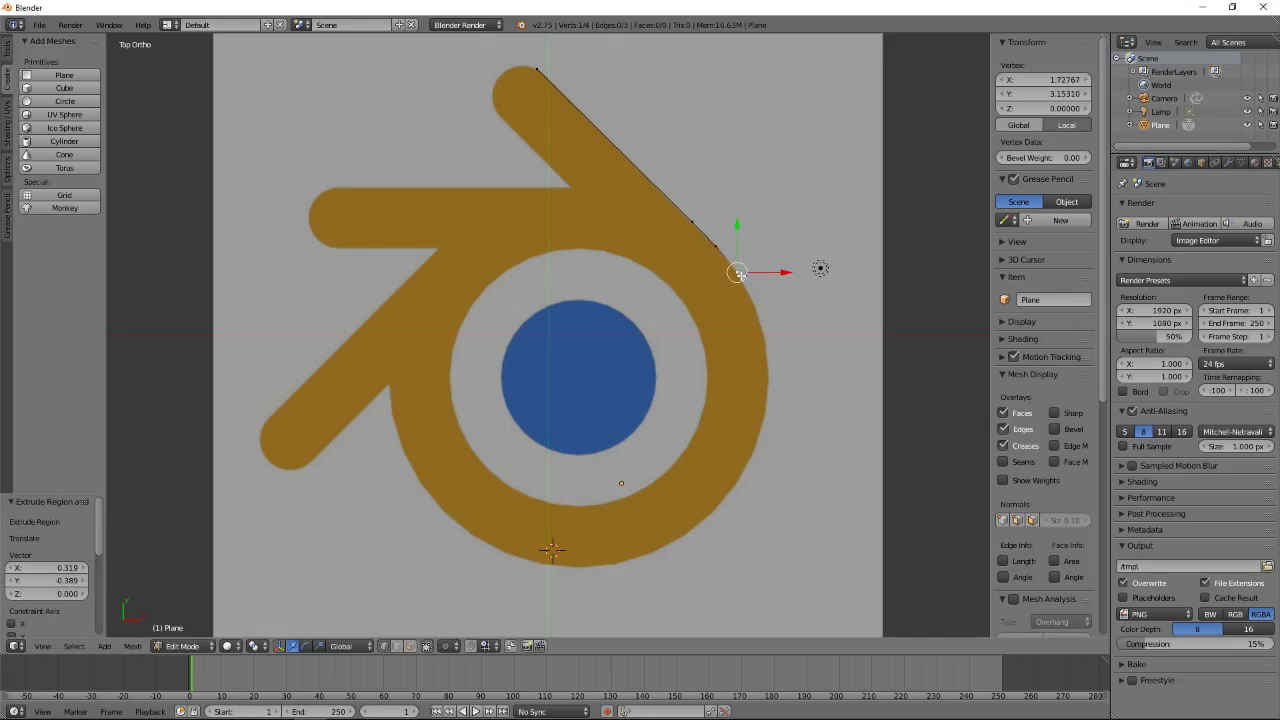
key("e")
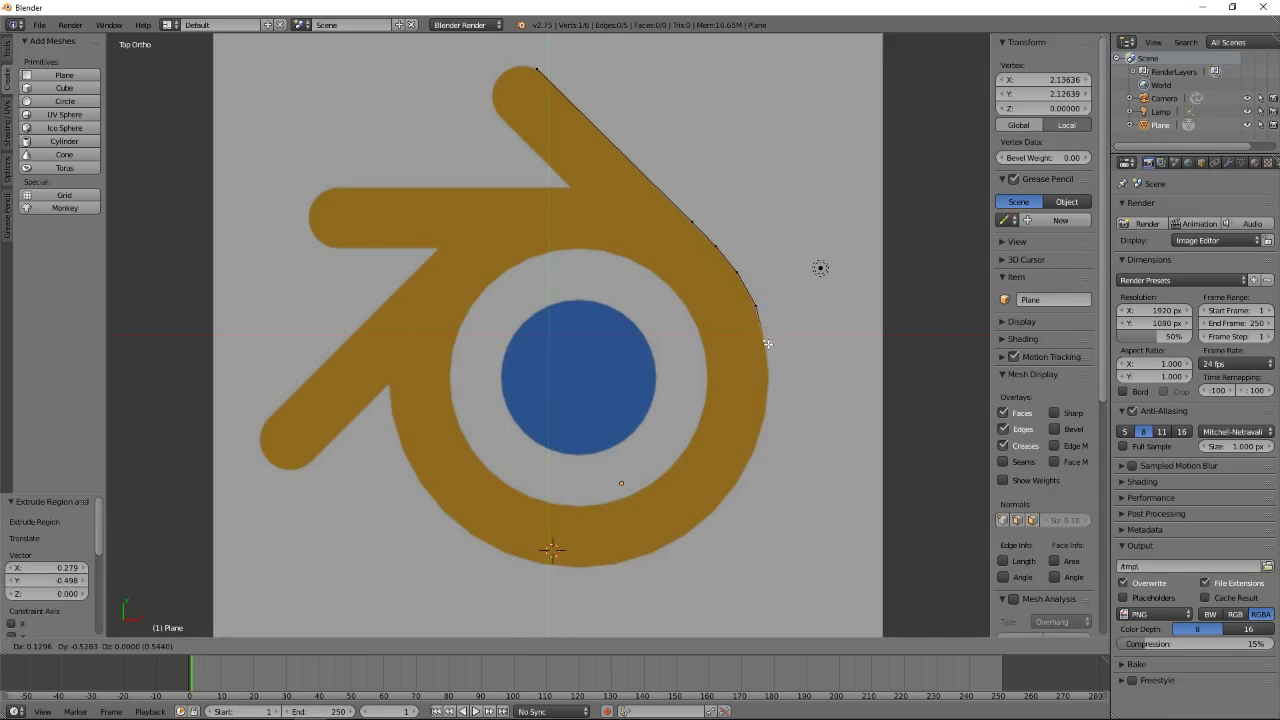
left_click(767, 343)
key("e")
left_click(769, 378)
key("e")
left_click(766, 416)
key("e")
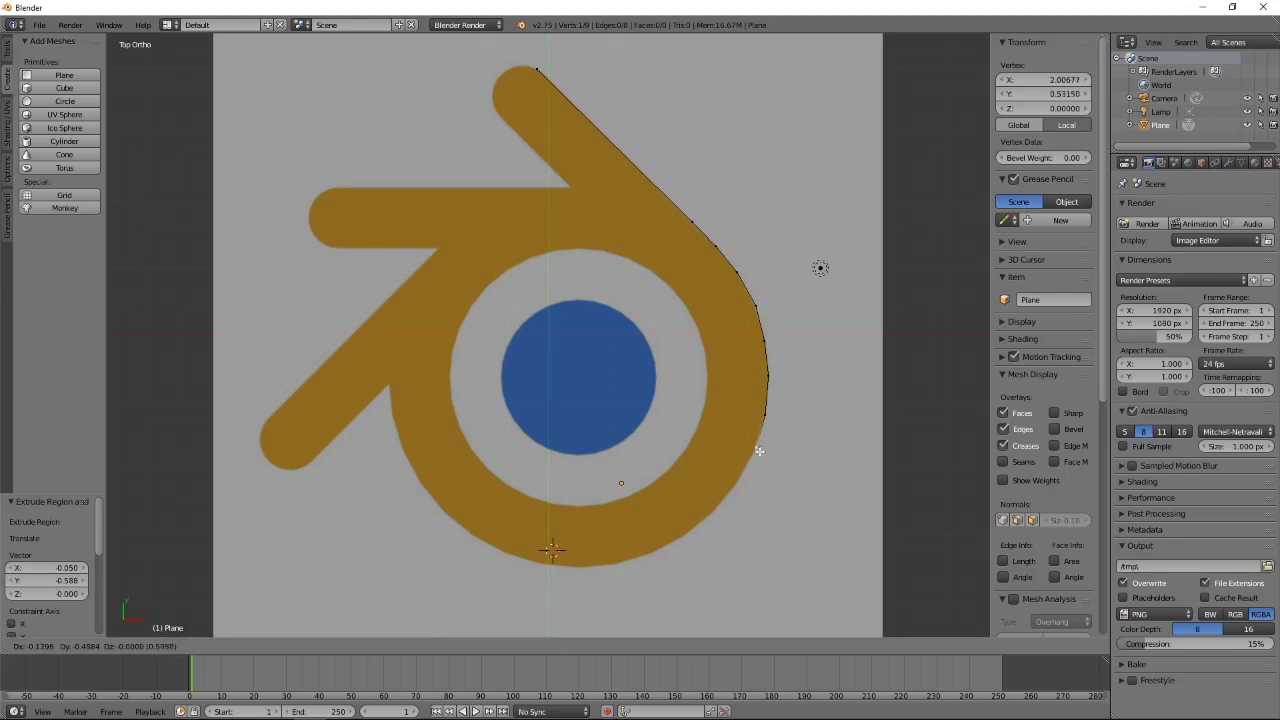
left_click(756, 452)
key("e")
left_click(738, 487)
key("e")
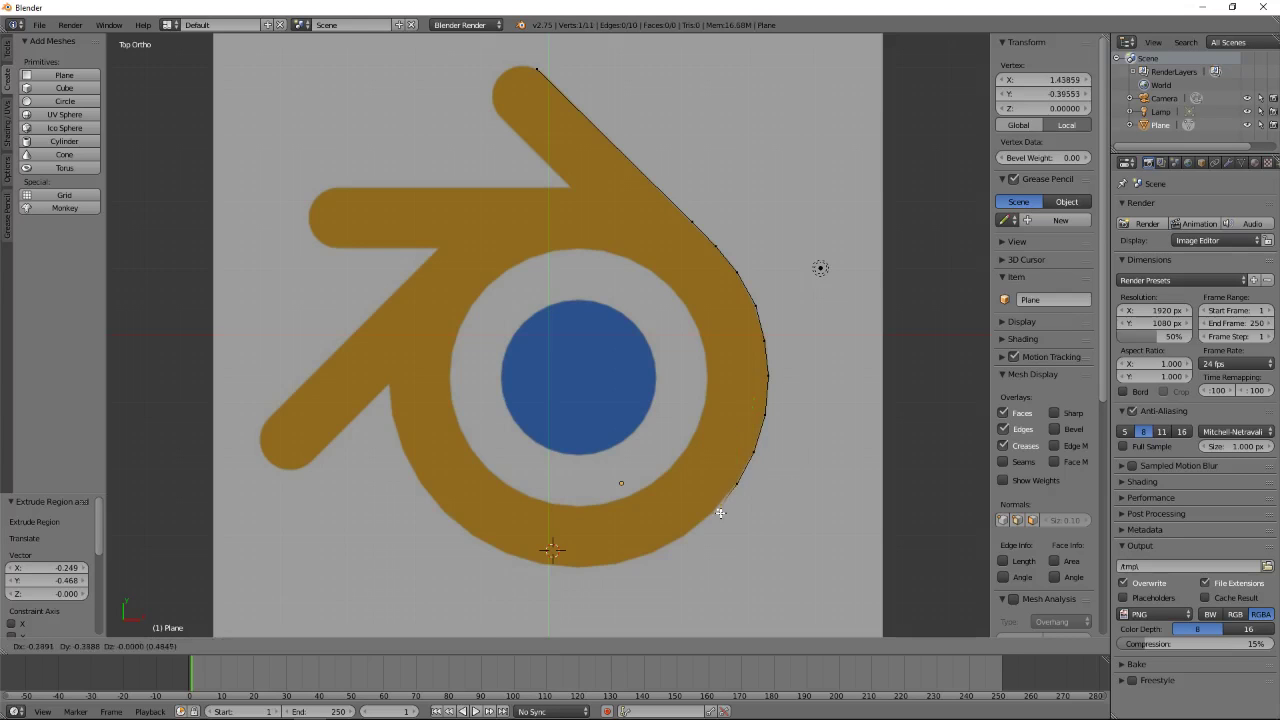
left_click(714, 516)
key("e")
left_click(684, 537)
key("e")
left_click(651, 552)
key("e")
left_click(611, 565)
key("e")
left_click(574, 571)
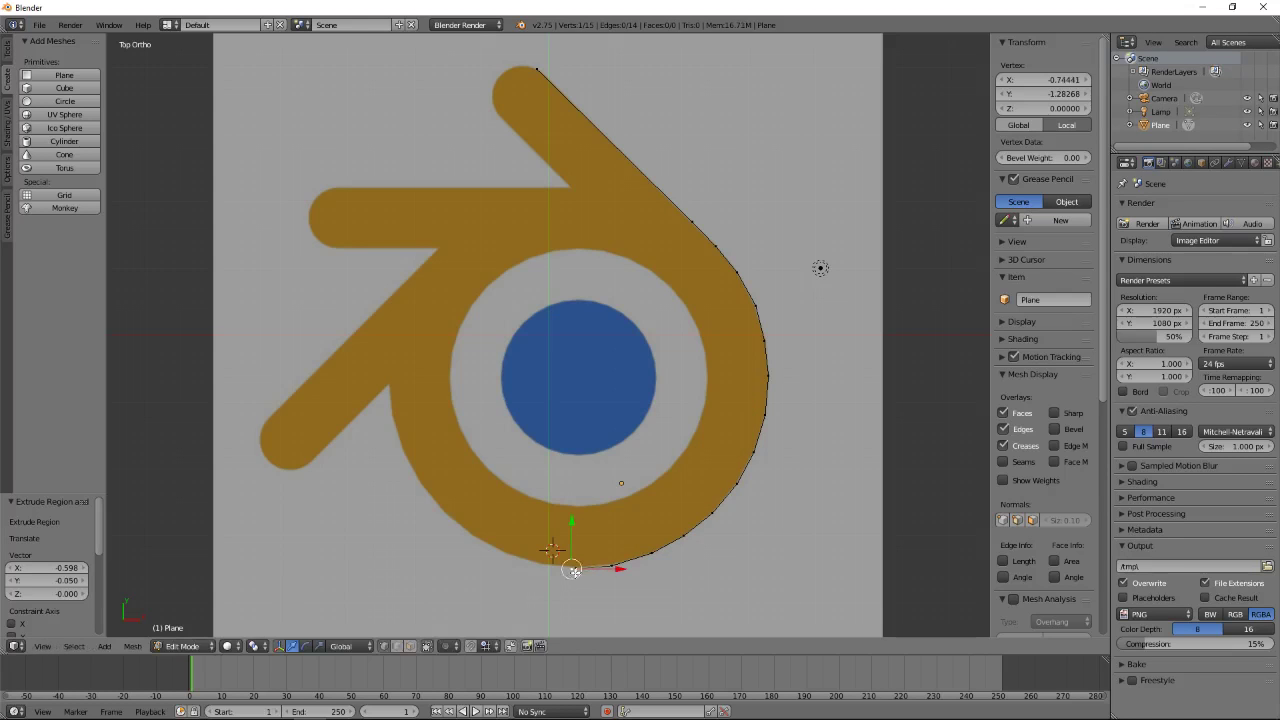
- Continue the chain up the ring's left side and around the lower arm's tip
key("e")
left_click(514, 563)
key("e")
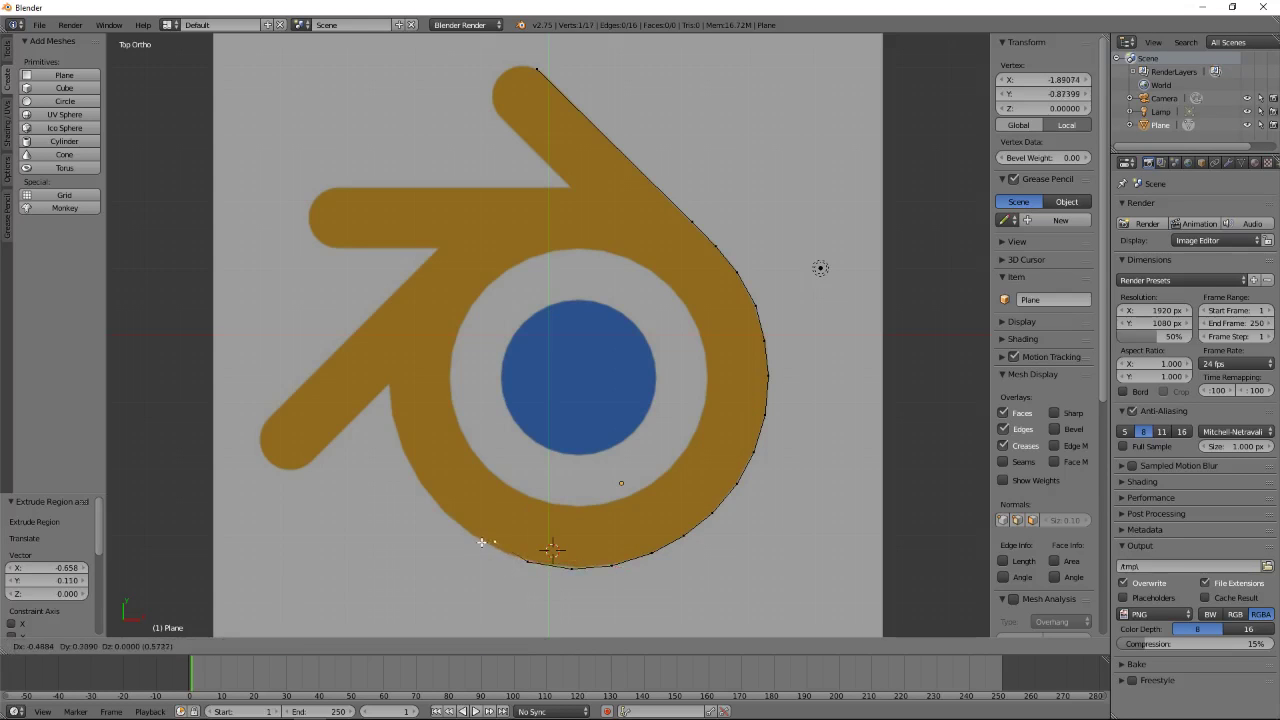
left_click(482, 542)
key("e")
left_click(435, 516)
key("e")
left_click(403, 478)
key("e")
left_click(384, 430)
key("e")
left_click(376, 387)
key("e")
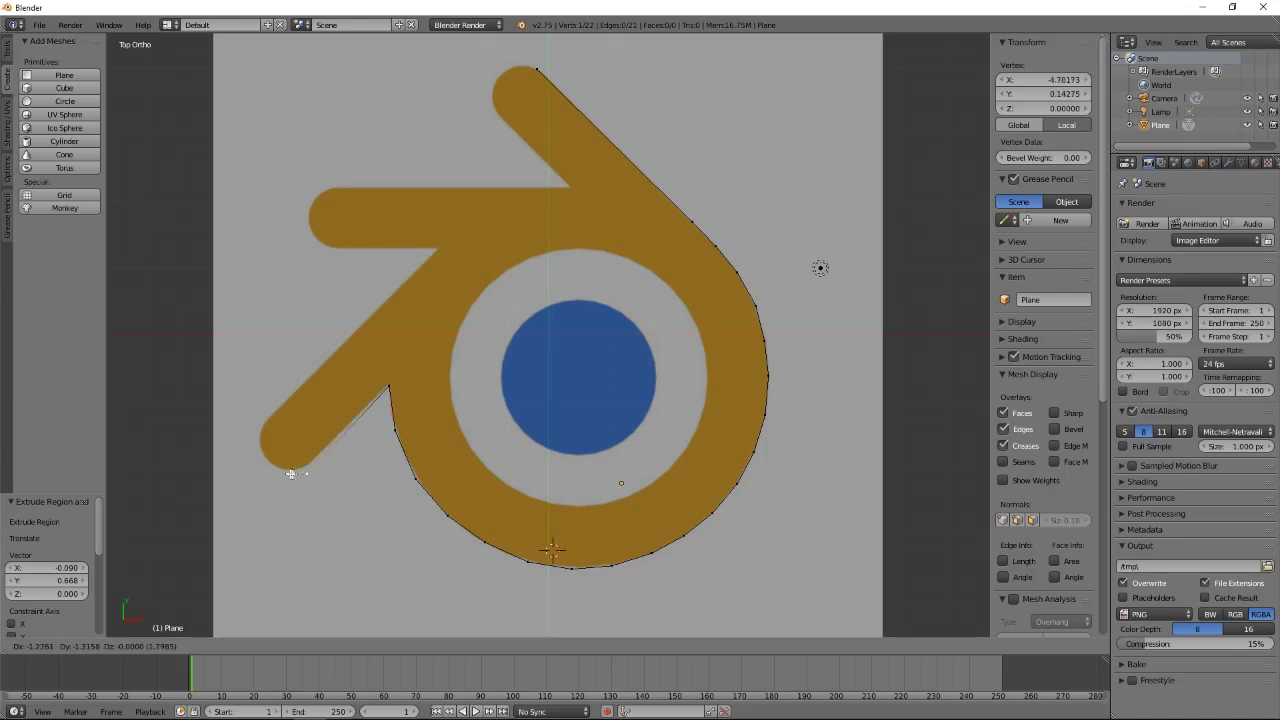
left_click(286, 470)
key("e")
left_click(266, 470)
key("e")
left_click(246, 453)
key("e")
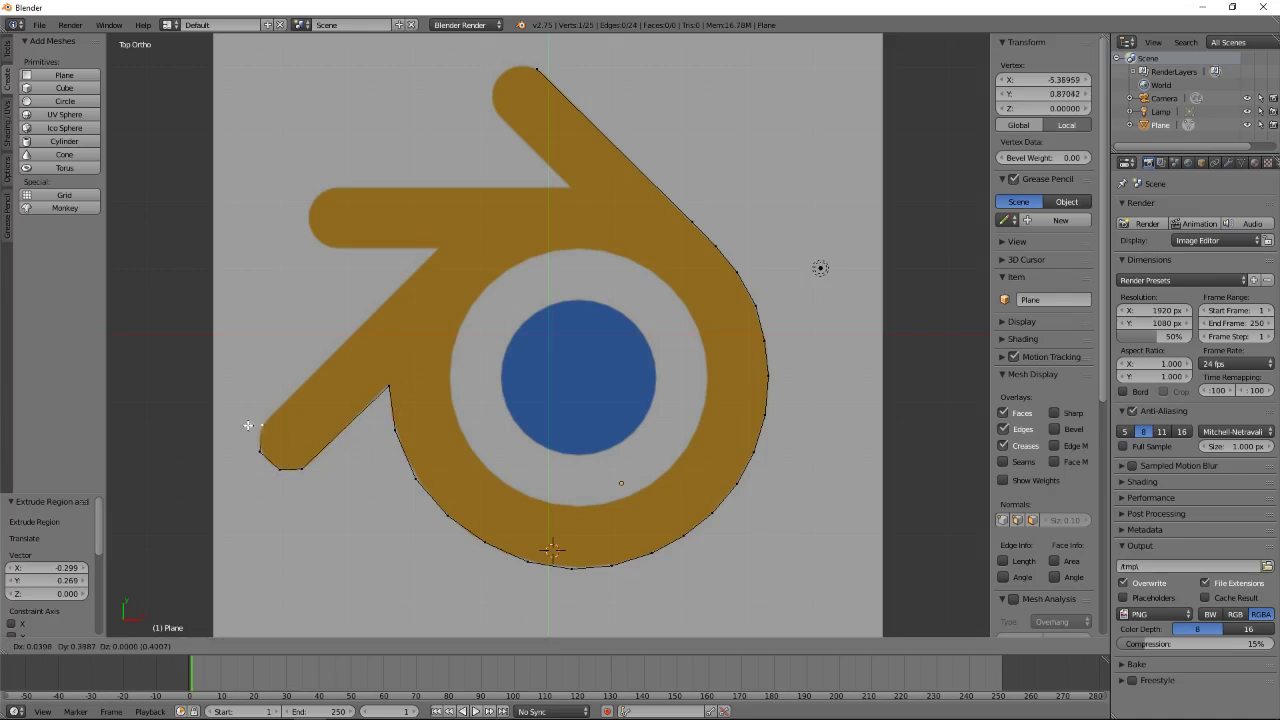
left_click(250, 425)
- Trace the chain around the horizontal arm and up to the top arm's rounded tip
key("e")
left_click(425, 249)
key("e")
left_click(320, 248)
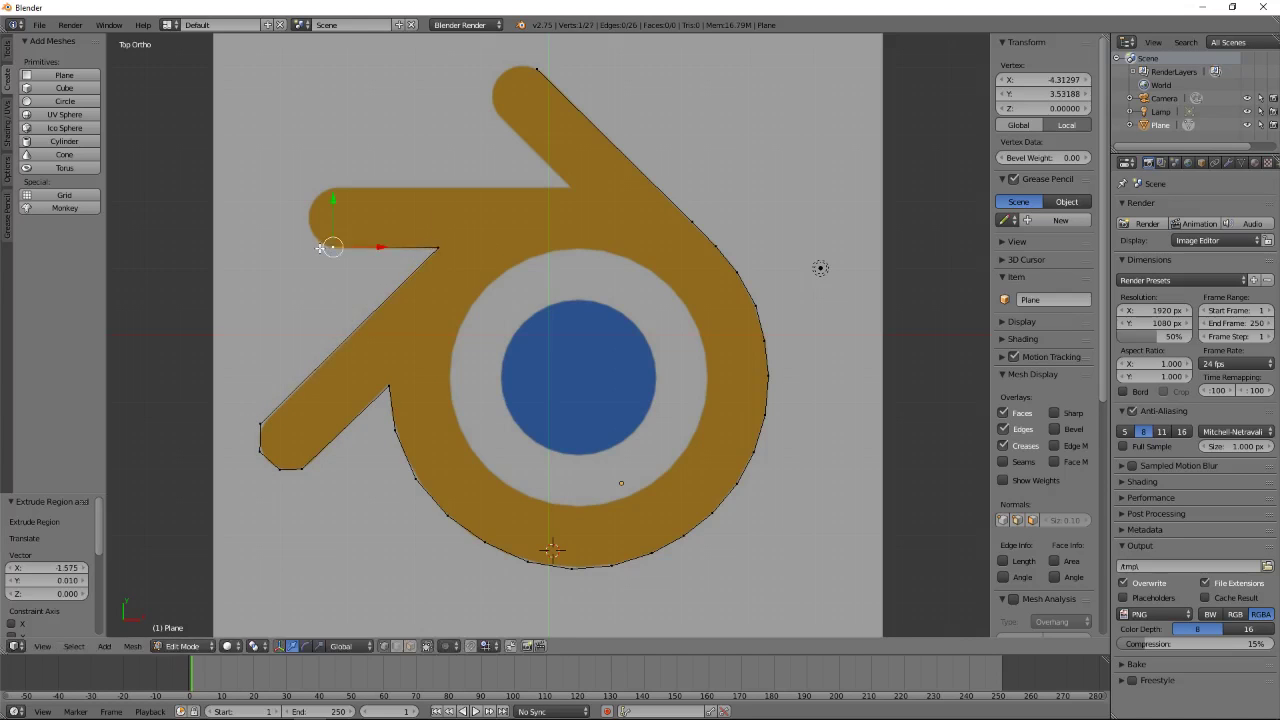
key("e")
left_click(301, 243)
key("e")
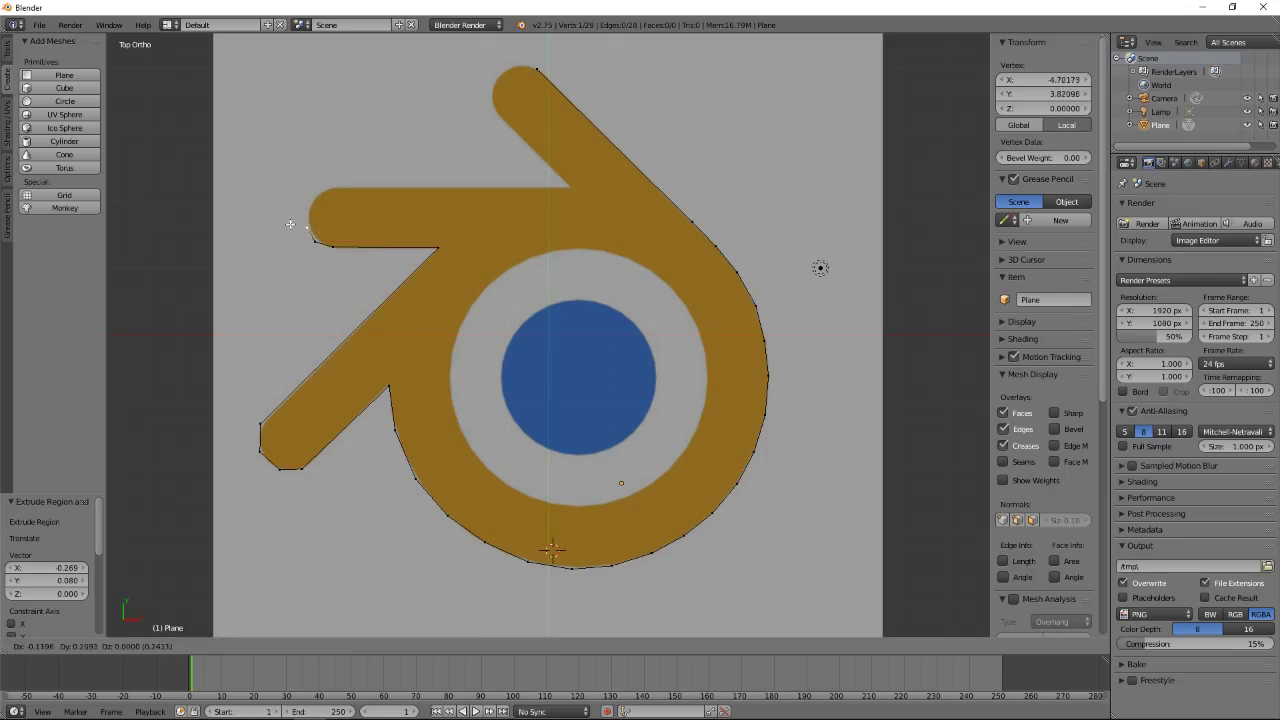
left_click(294, 214)
key("e")
left_click(302, 192)
key("e")
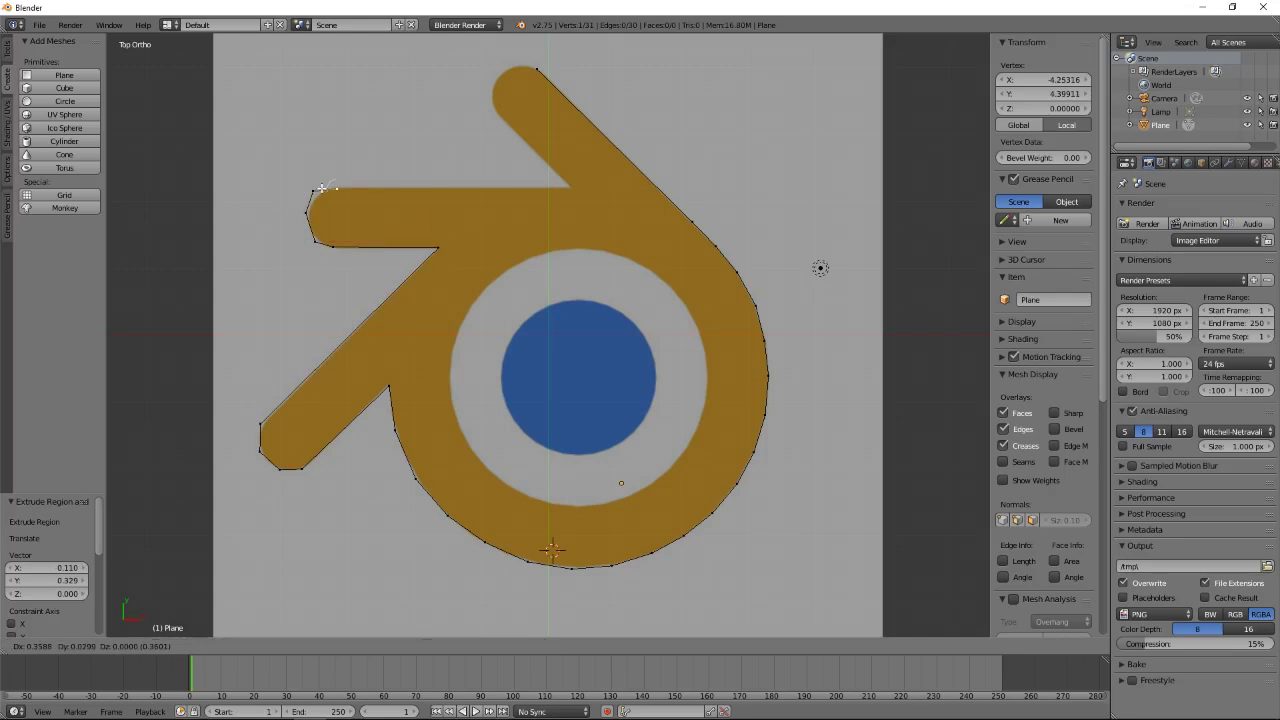
left_click(314, 189)
key("e")
left_click(557, 186)
key("e")
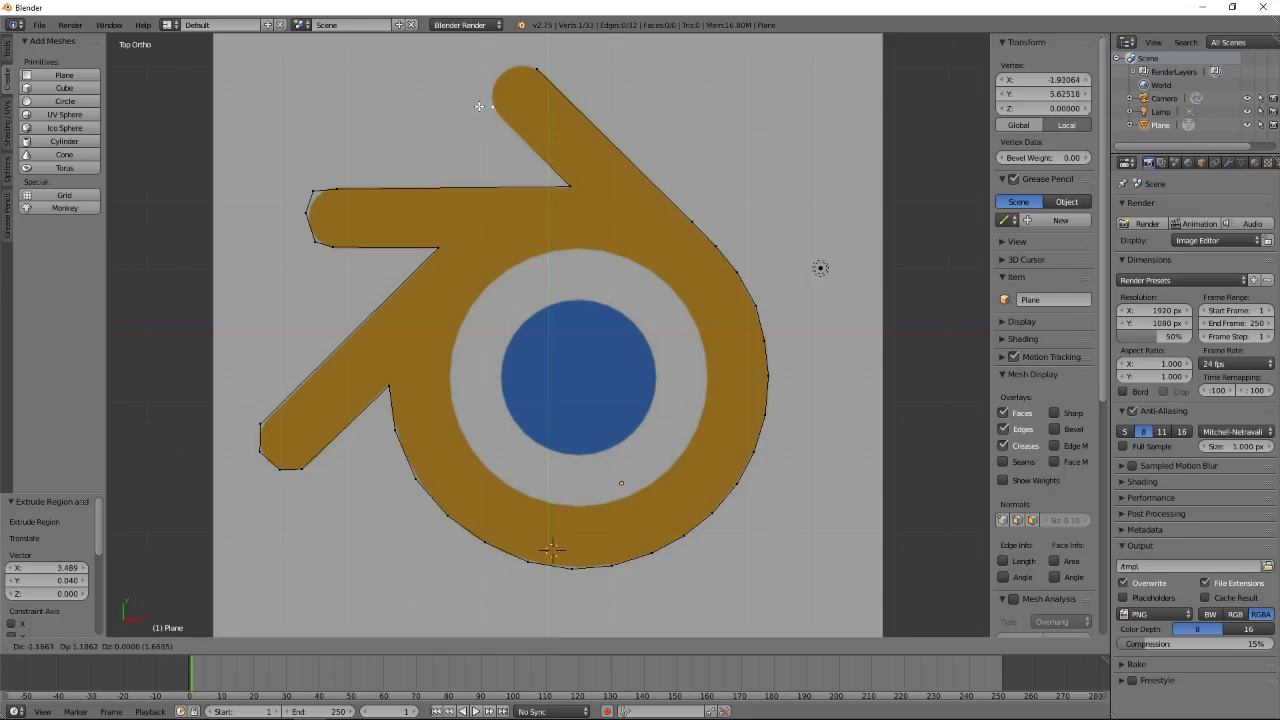
left_click(480, 106)
key("e")
left_click(488, 86)
key("e")
left_click(507, 66)
key("e")
- Drop the final extruded vertex right beside the chain's starting vertex at the top tip
left_click(517, 66)
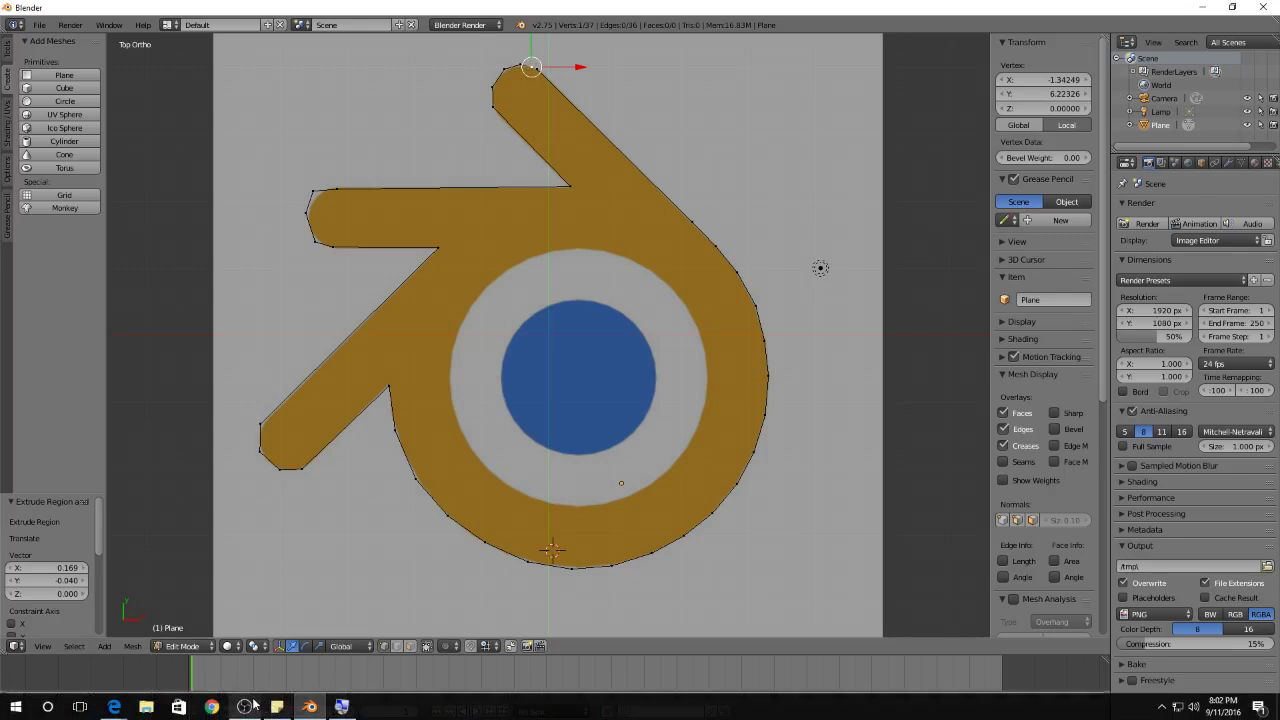
- Add a 'Fill - f' line below Extrude in the shortcut sticky note
left_click(277, 717)
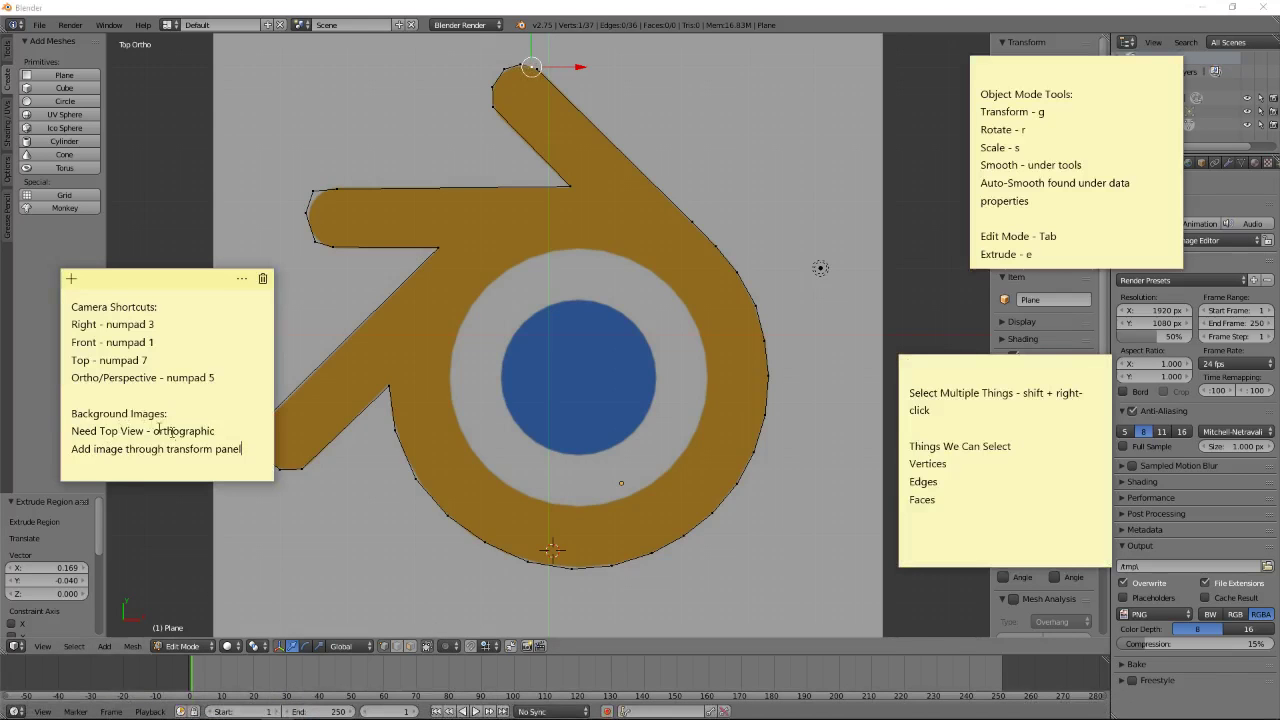
left_click(1052, 253)
scroll(1050, 254, "down", 2)
scroll(1050, 254, "down", 2)
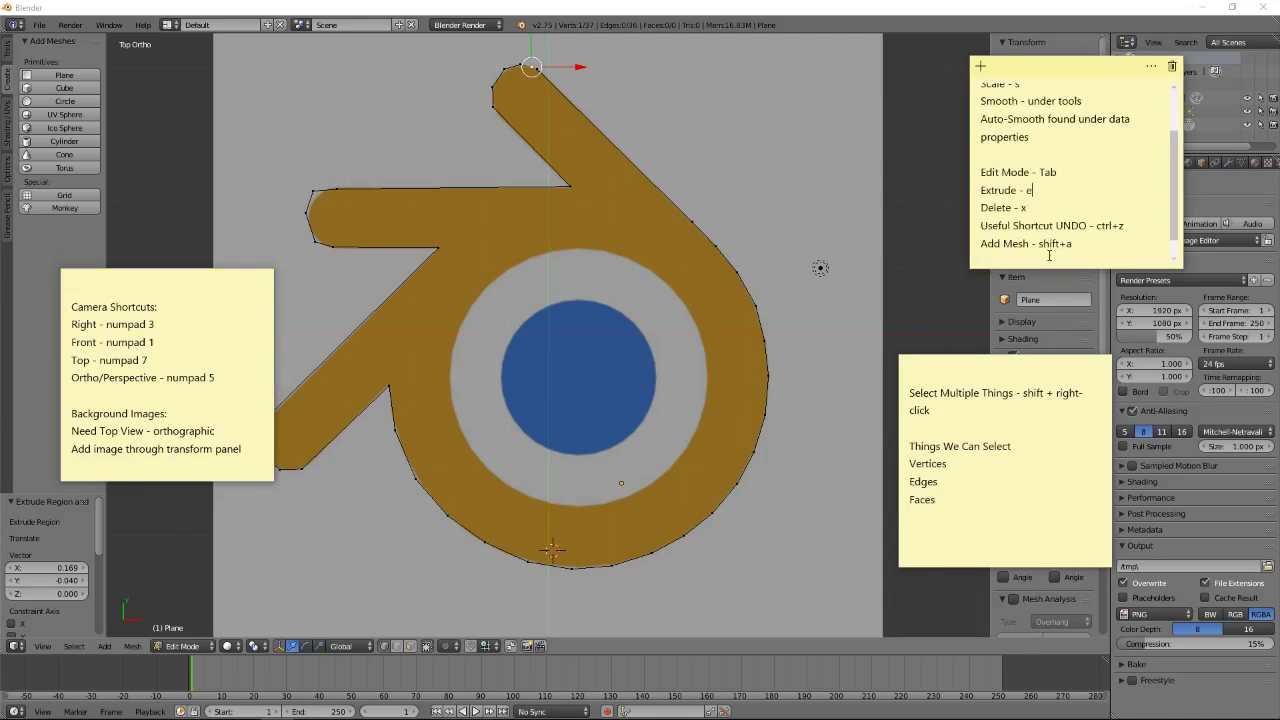
scroll(1049, 255, "down", 1)
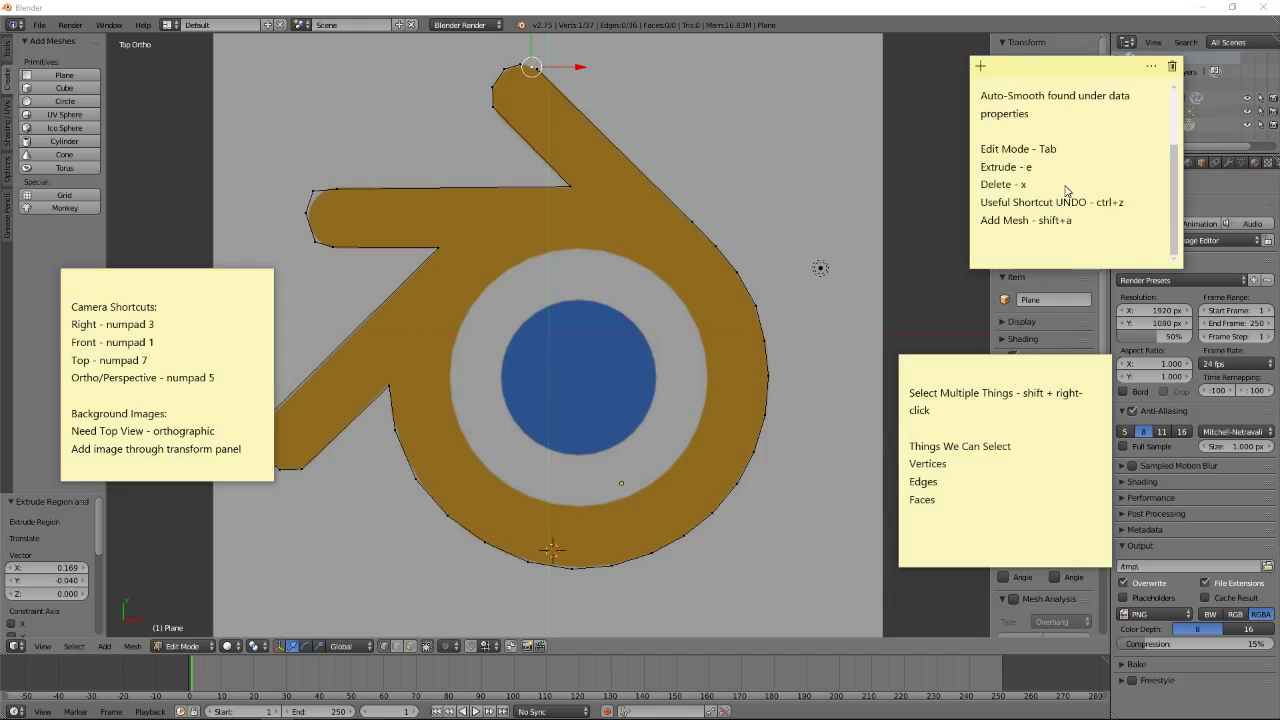
key("Return")
type("Fill")
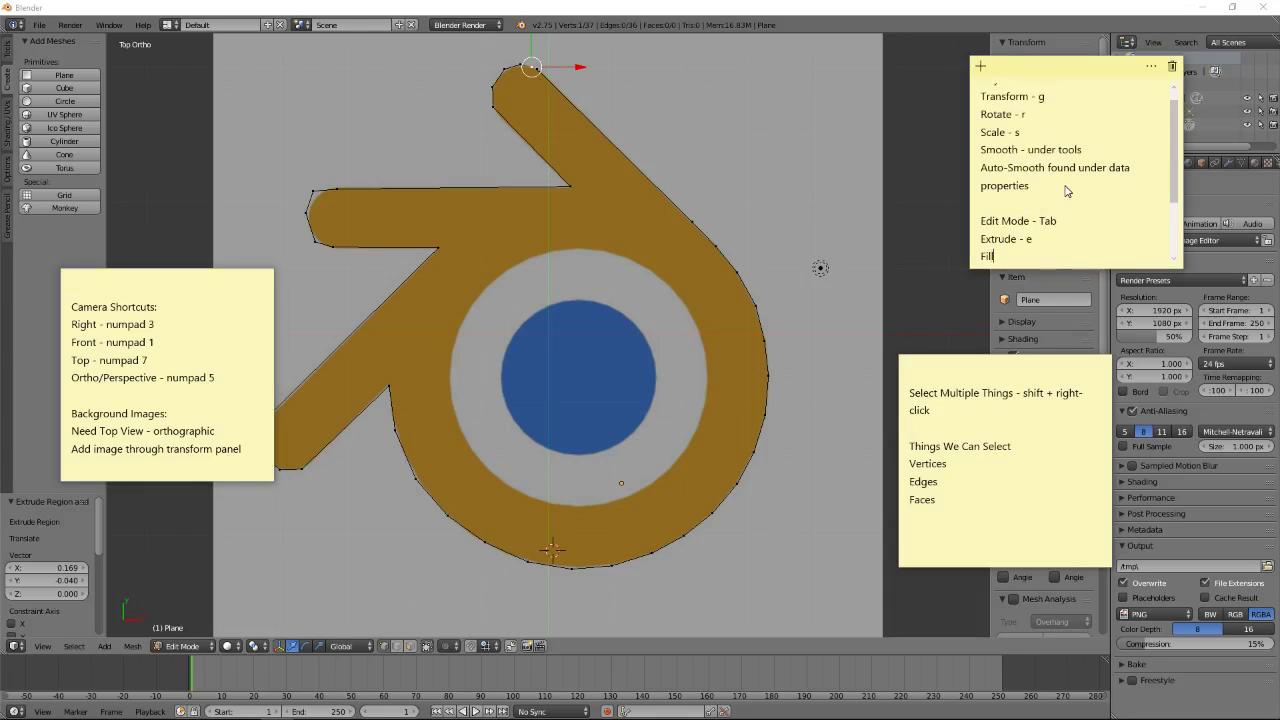
type(" - f")
- Add a 'Circle Select' line under the multiple-selection tip in the lower note
left_click(681, 118)
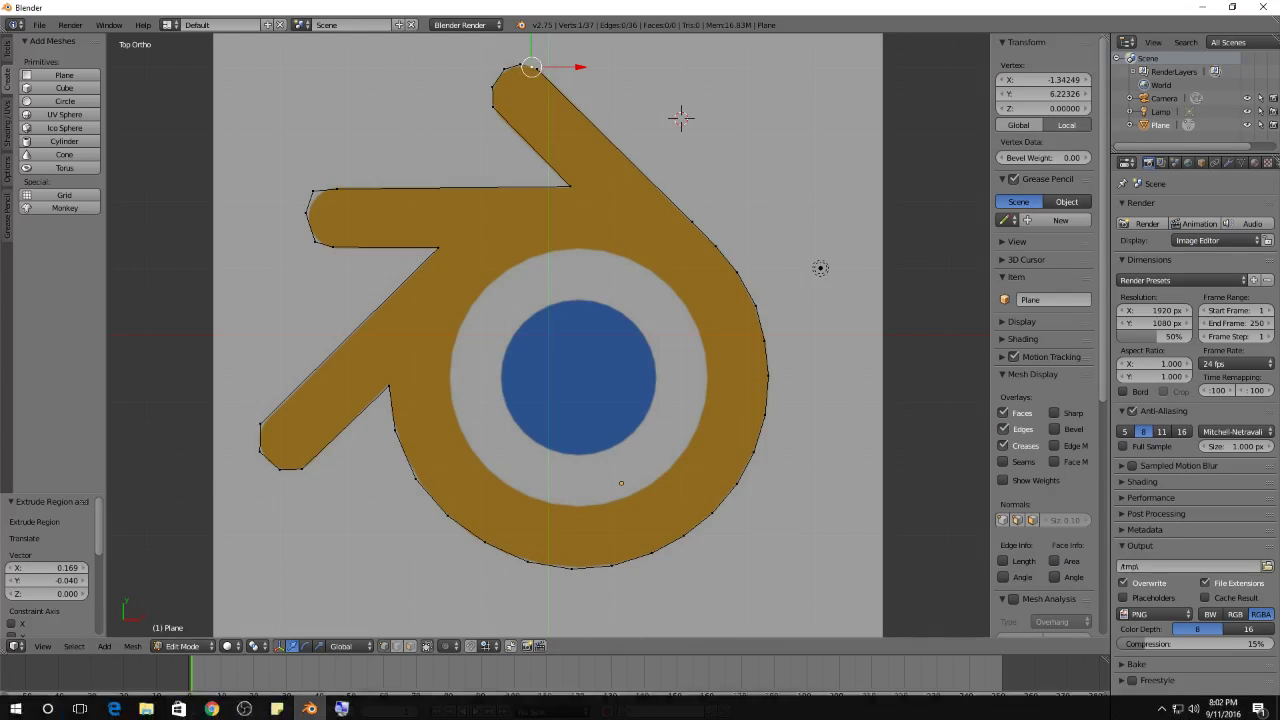
left_click(277, 709)
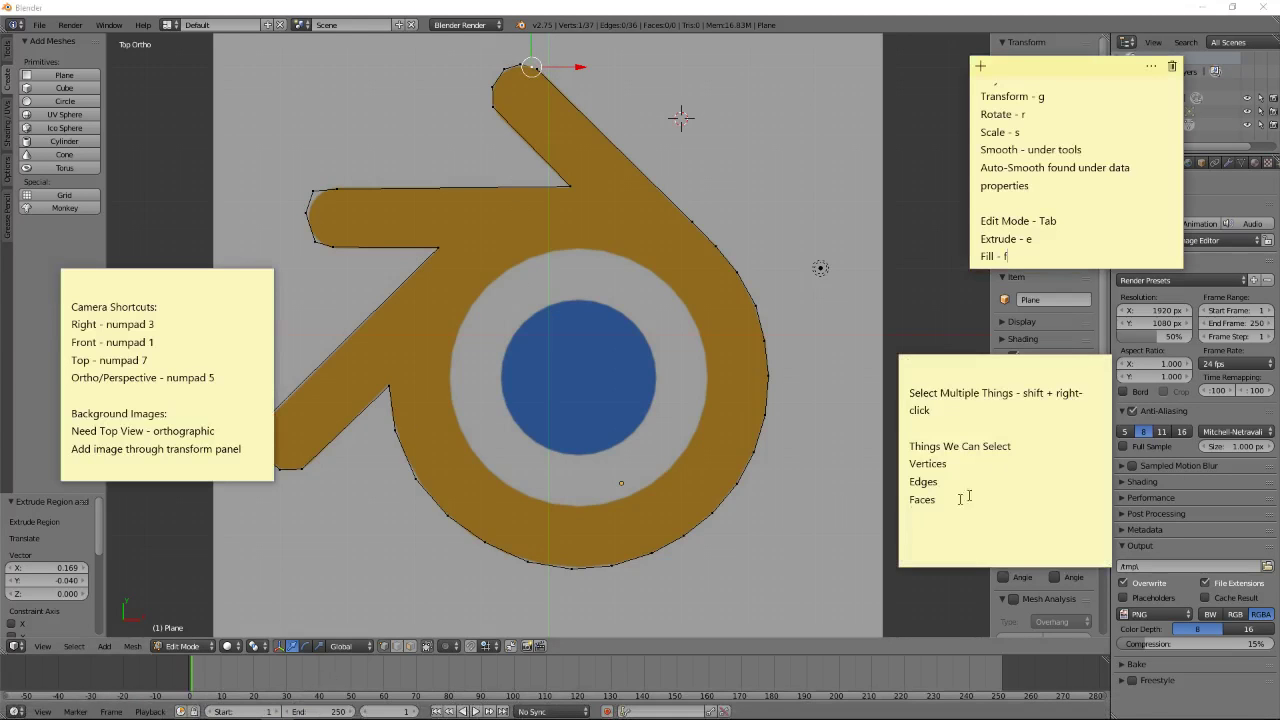
left_click(952, 411)
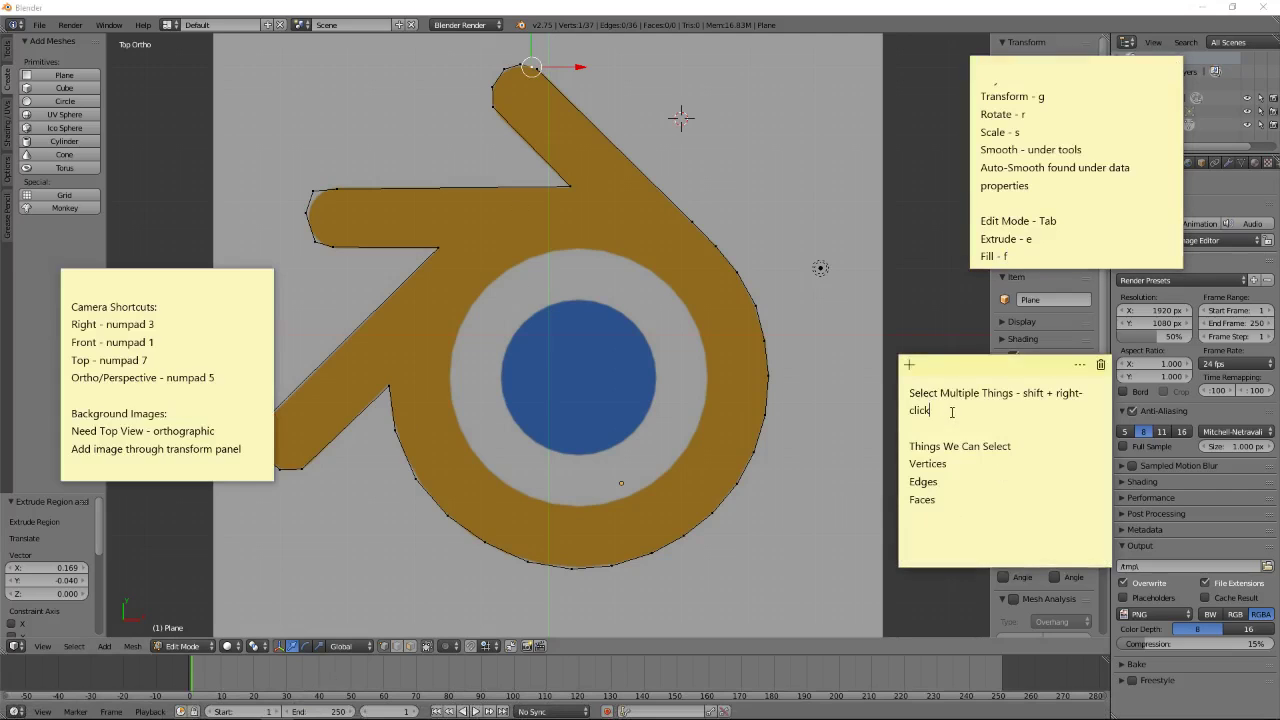
key("Return")
type("Circle A")
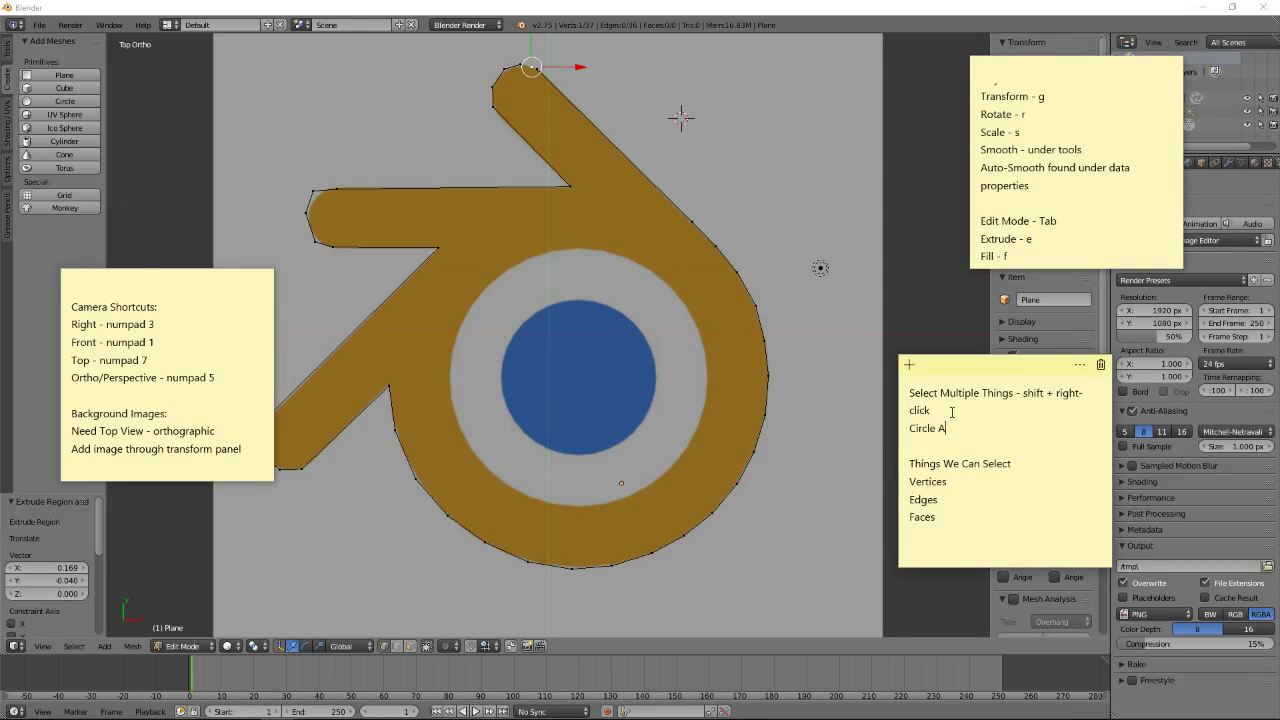
key("BackSpace")
type("lect")
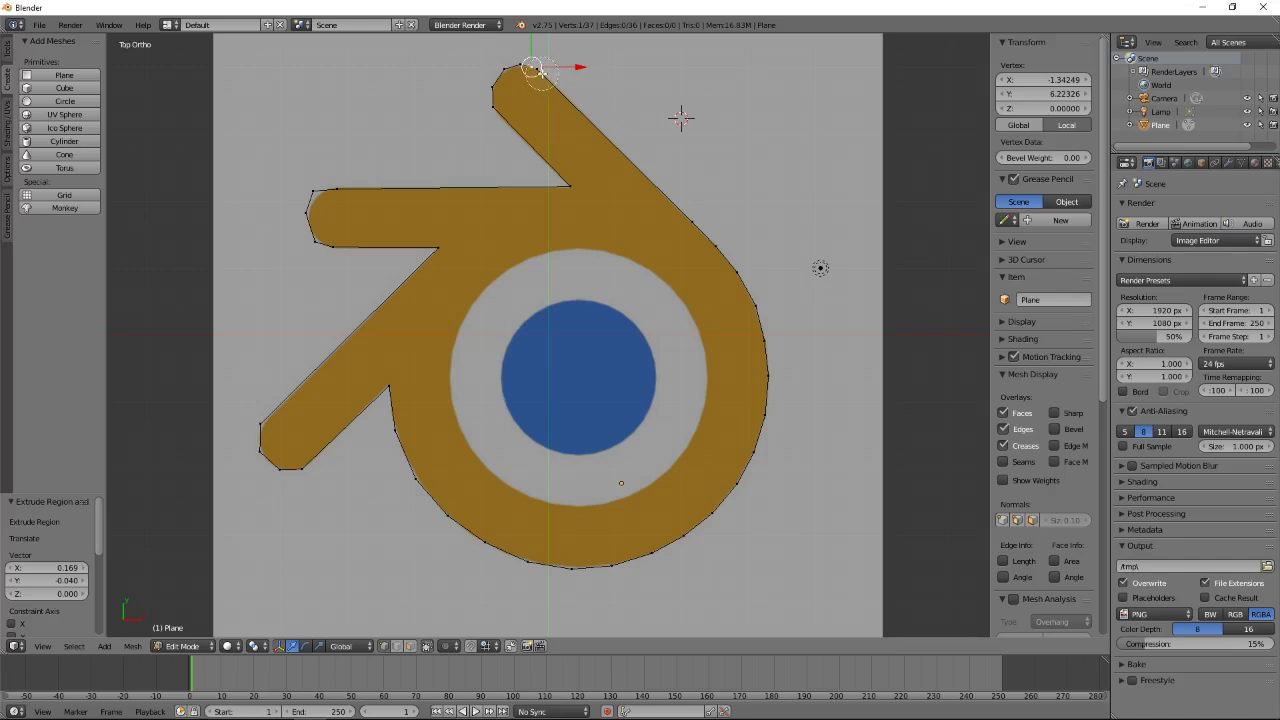
- After trying circle select, select both loose end vertices at the top arm's tip
left_click(537, 72)
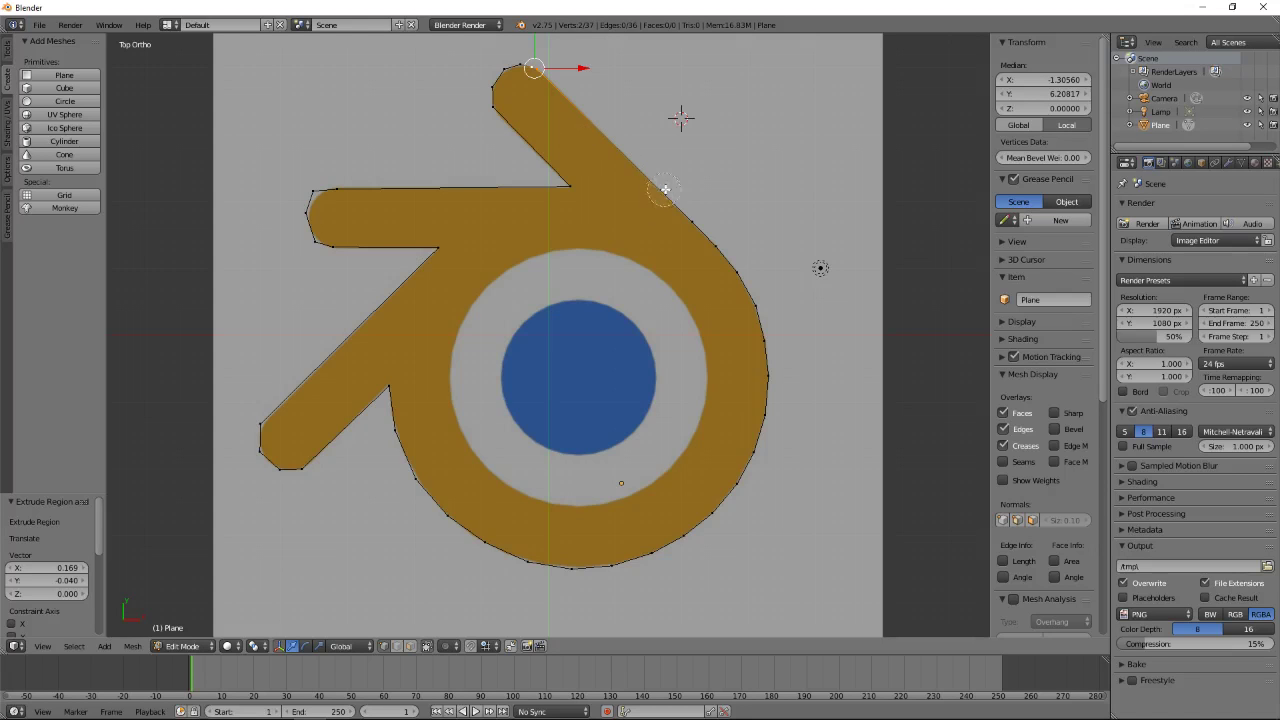
mouse_move(677, 206)
left_mouse_down()
mouse_move(771, 345)
mouse_move(749, 463)
mouse_move(666, 543)
mouse_move(509, 549)
mouse_move(371, 366)
mouse_move(300, 457)
mouse_move(371, 347)
mouse_move(371, 243)
mouse_move(446, 246)
mouse_move(313, 200)
mouse_move(533, 193)
mouse_move(541, 127)
mouse_move(517, 70)
left_mouse_up()
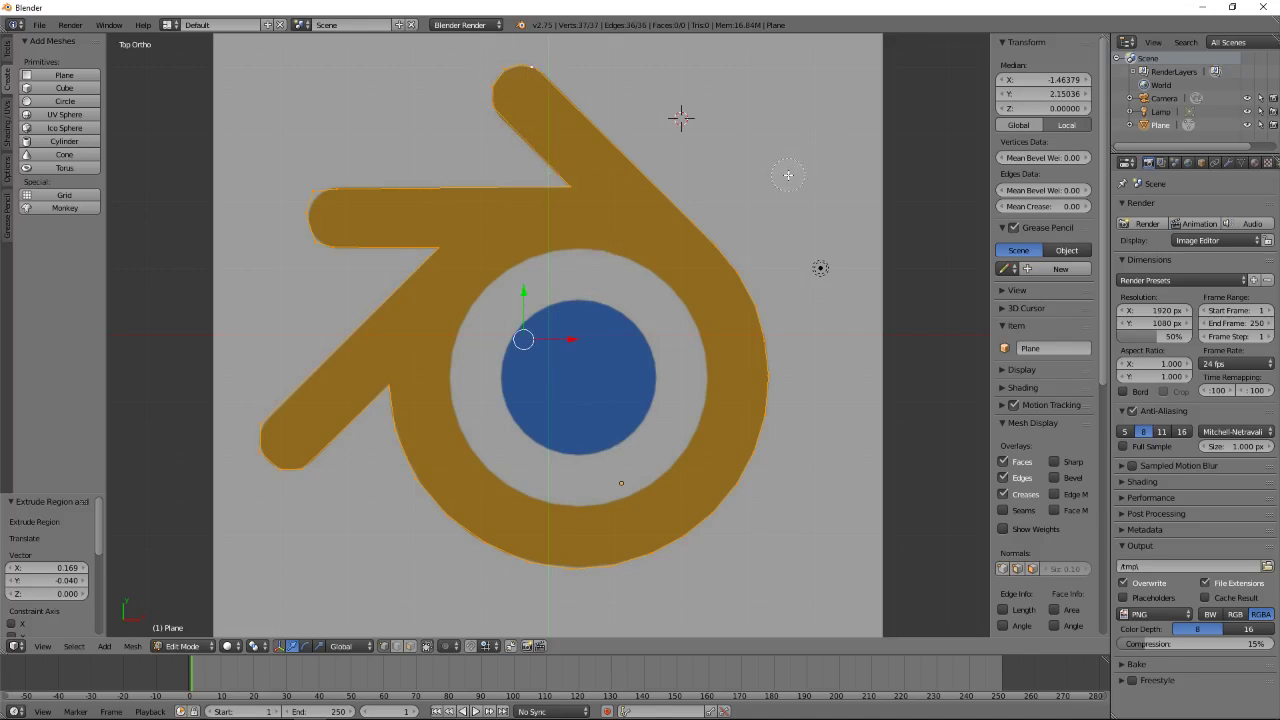
right_click(788, 175)
left_click(760, 152)
right_click(529, 63)
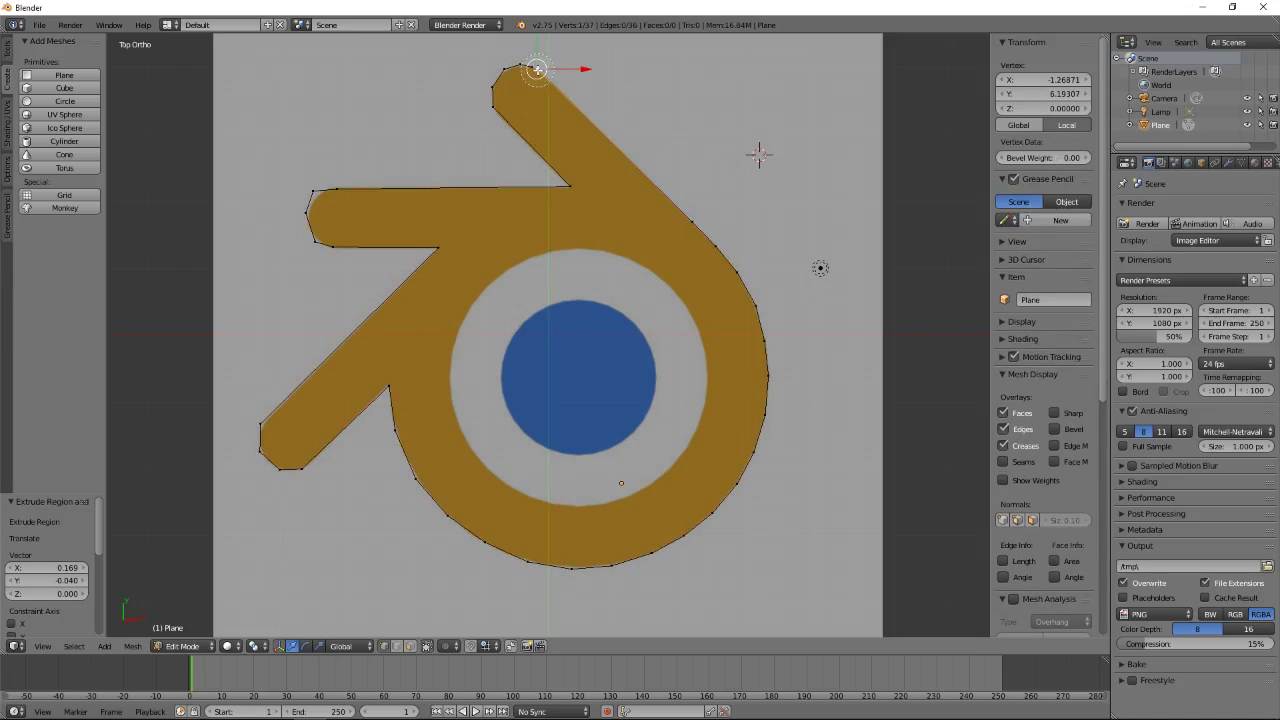
right_click(536, 68, "shift")
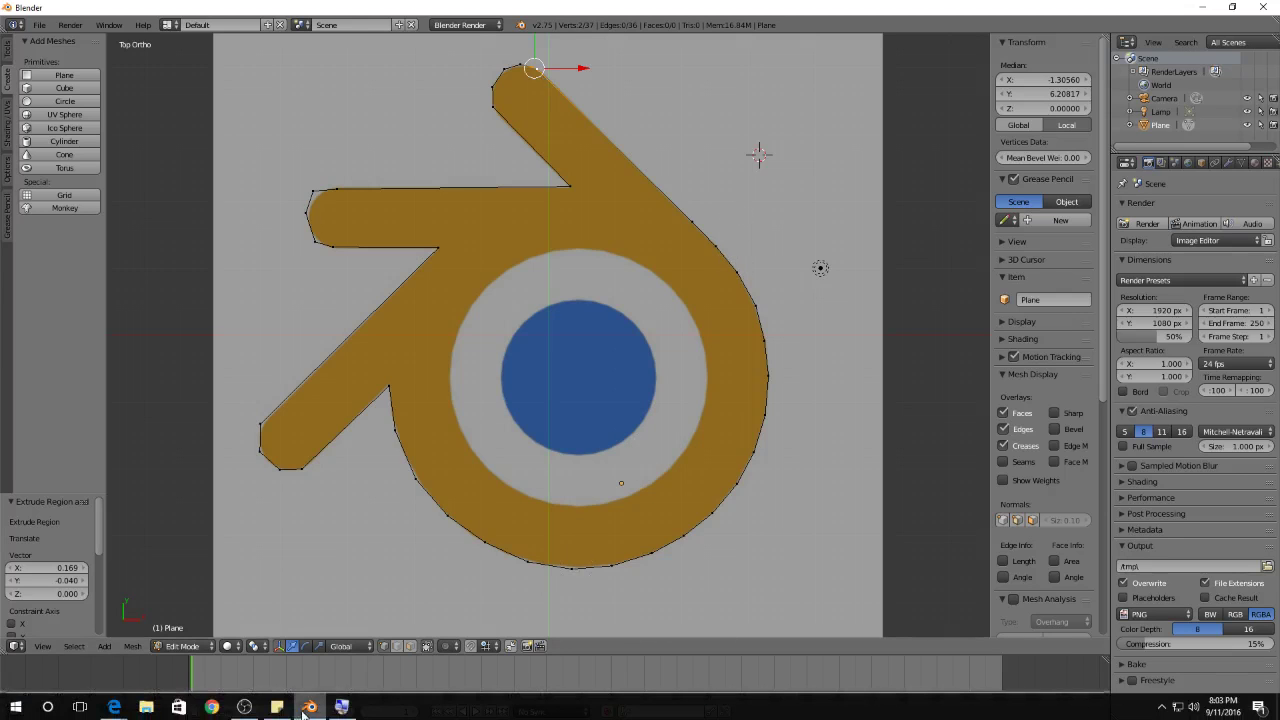
- Append '- enter when finished' to the Circle Select sticky-note line
left_click(277, 707)
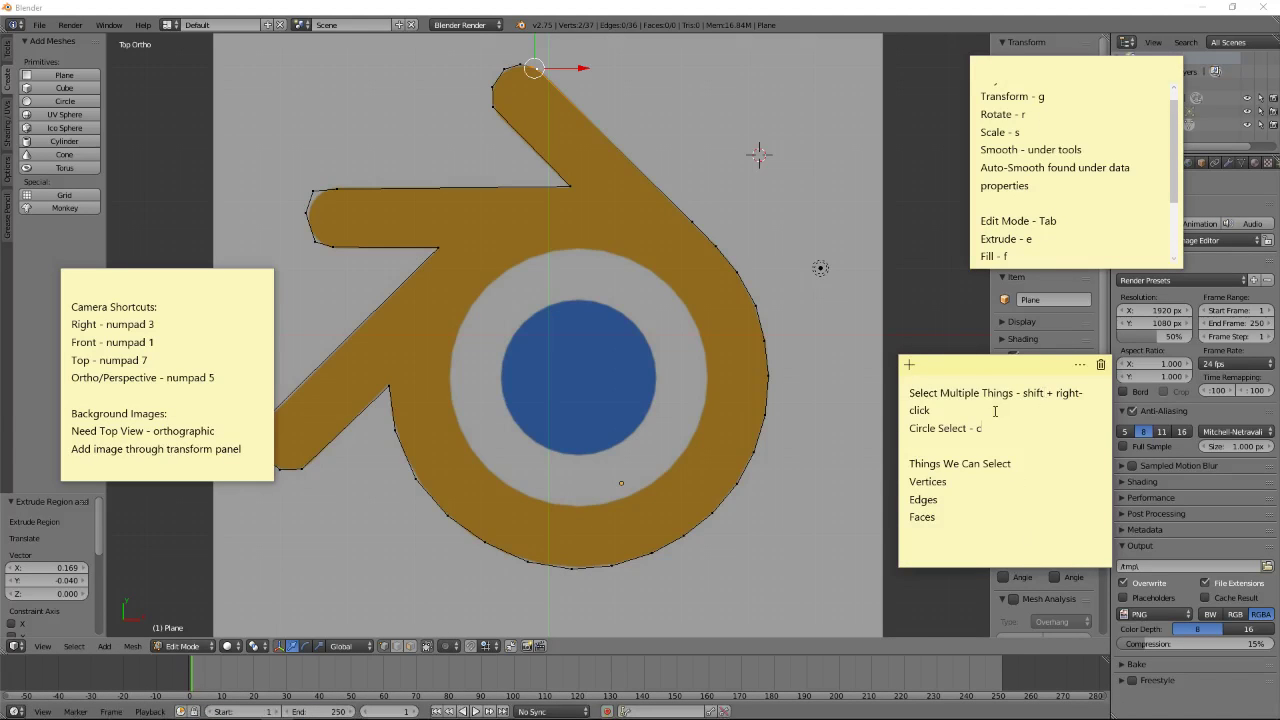
type(" - ent")
type("er when finished")
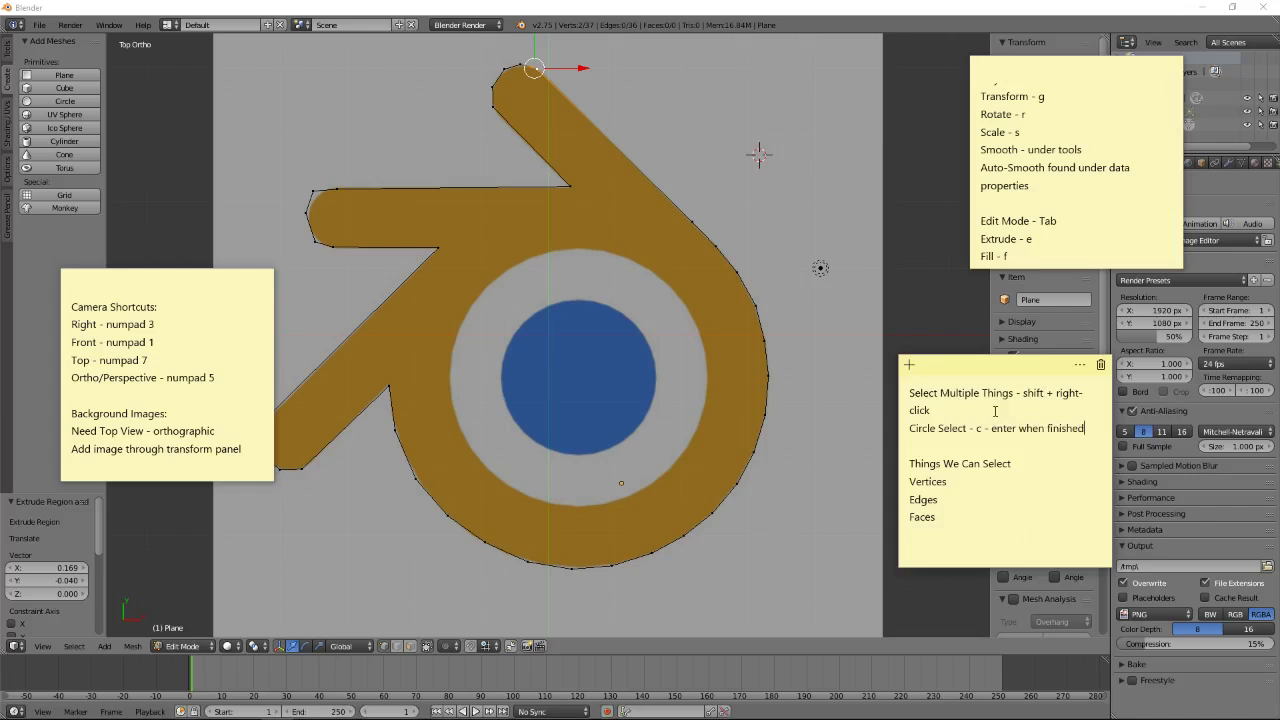
left_click(933, 146)
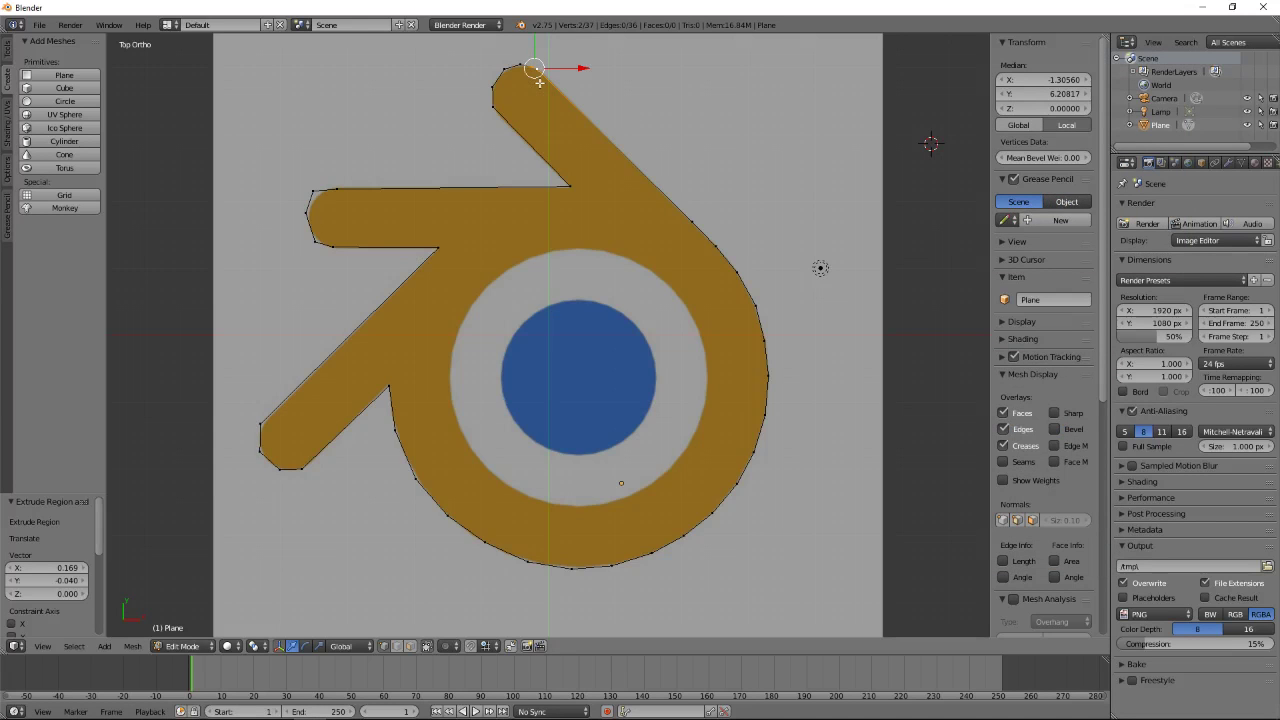
- Connect the two top-tip end vertices with an edge, zooming in to check the join
key("f")
scroll(538, 86, "up", 3)
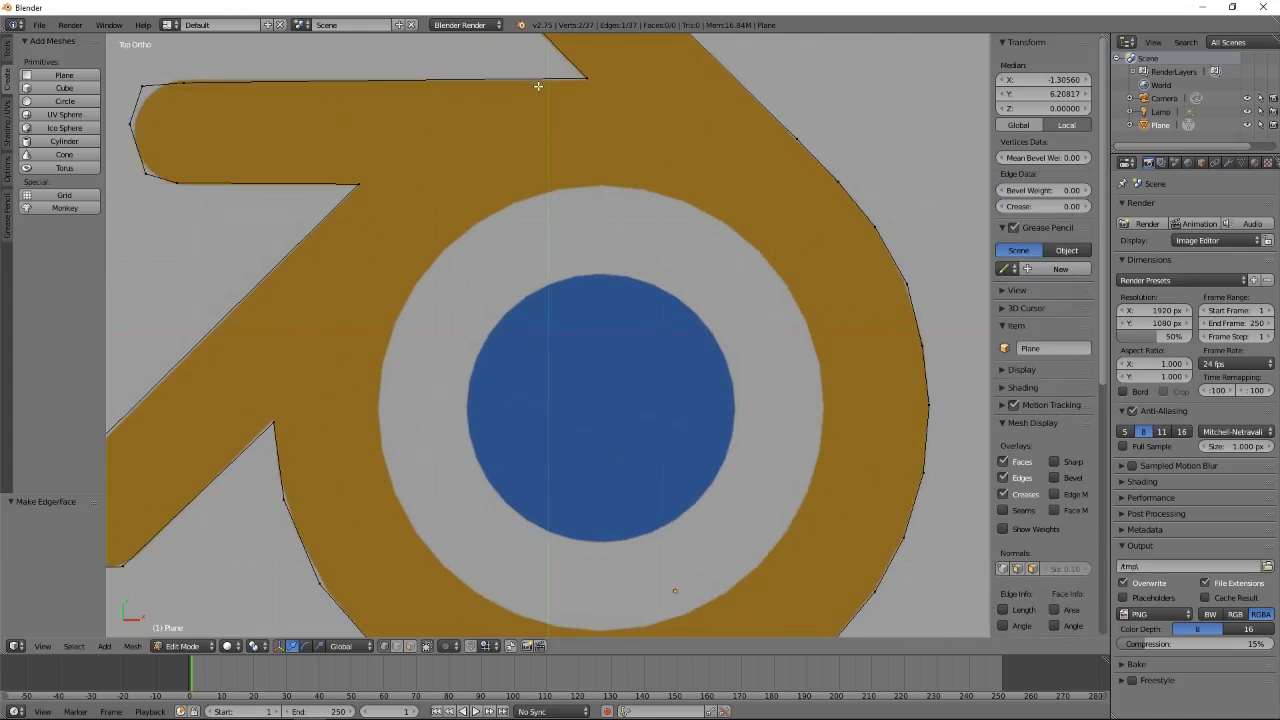
scroll(538, 86, "up", 1)
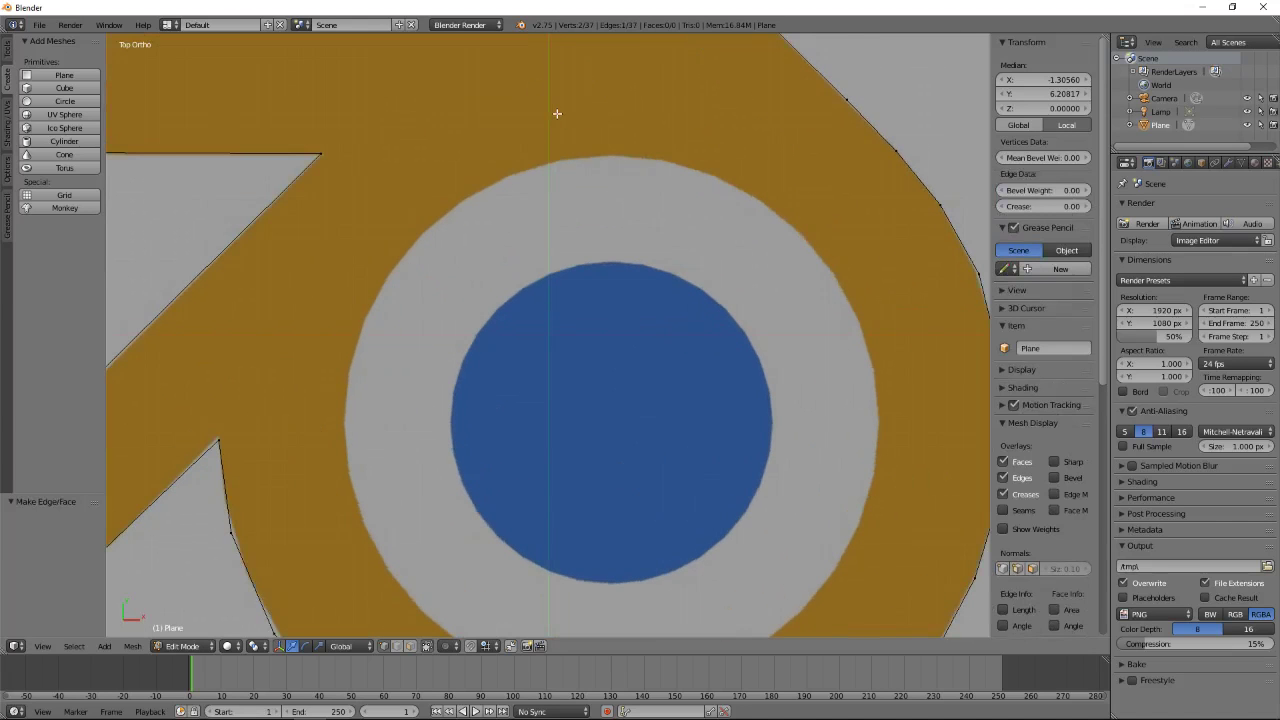
scroll(557, 113, "up", 1, "shift")
scroll(557, 113, "up", 3, "shift")
scroll(557, 113, "up", 6, "shift")
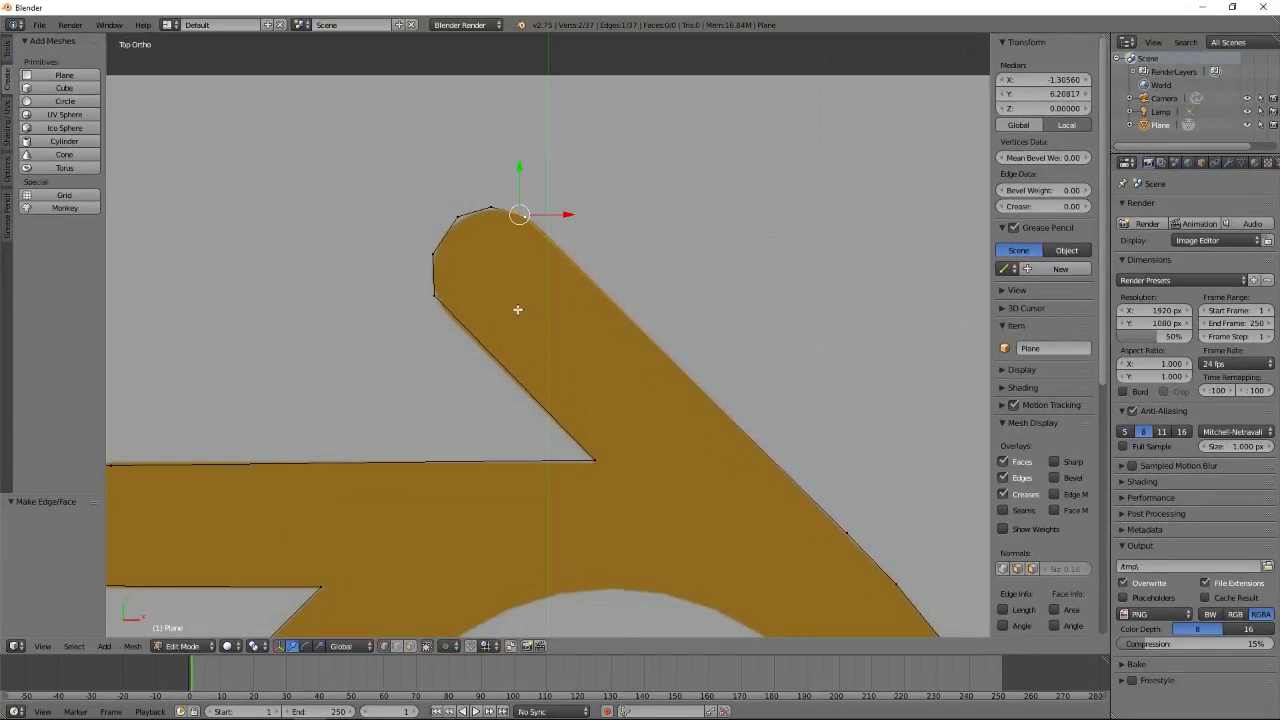
scroll(517, 305, "down", 3)
scroll(517, 309, "down", 2)
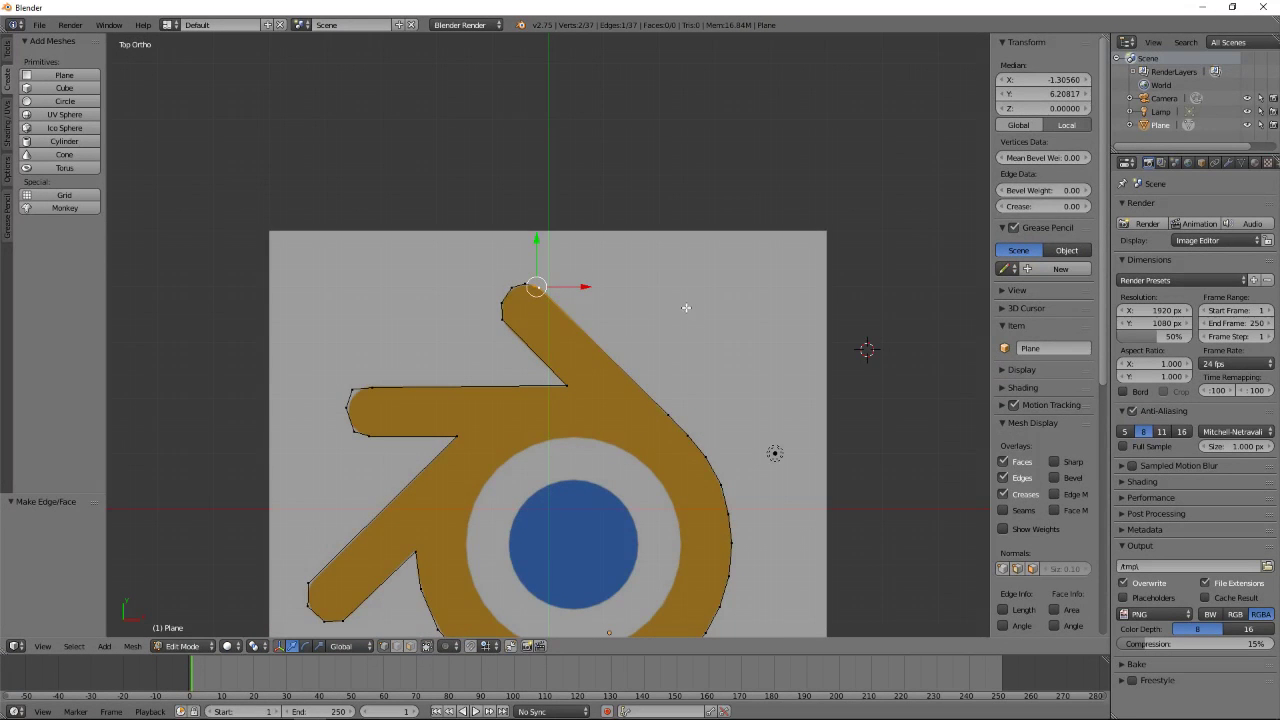
- Select all 37 outline vertices and show the Tools tab in the left toolshelf
key("a")
key("a")
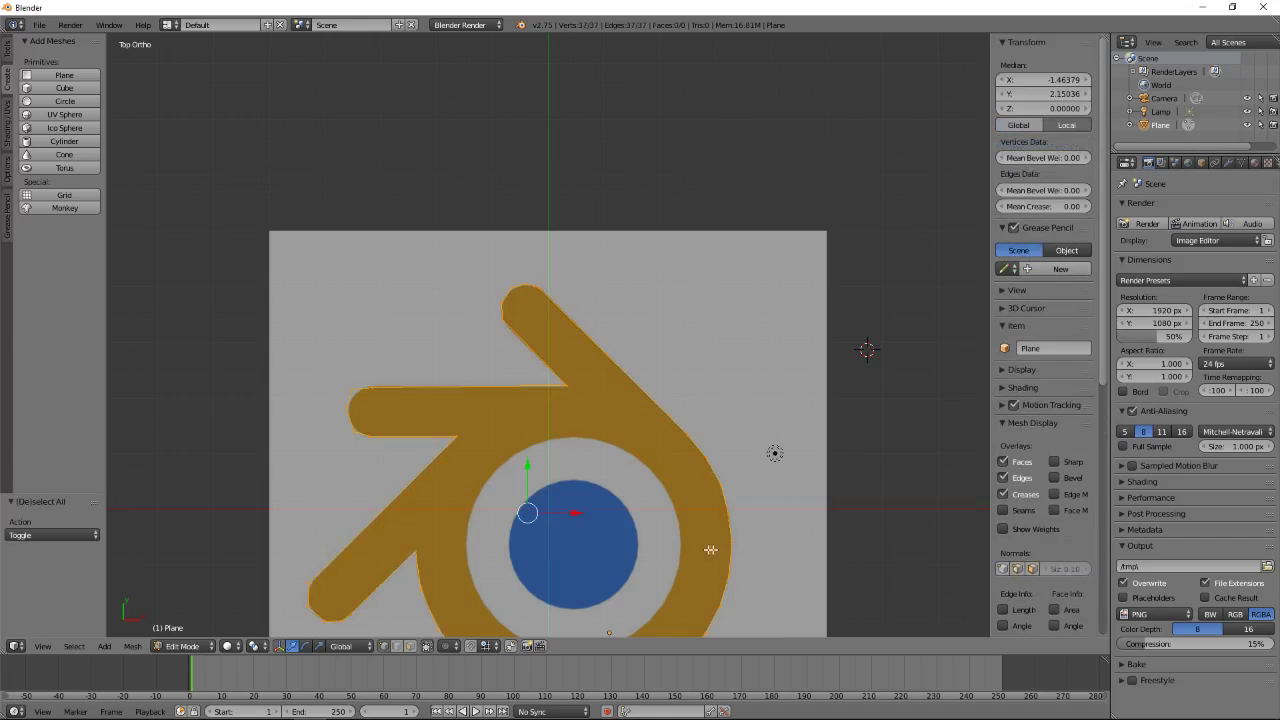
scroll(744, 510, "down", 2)
scroll(744, 510, "up", 1)
scroll(744, 510, "up", 1)
scroll(744, 511, "up", 2)
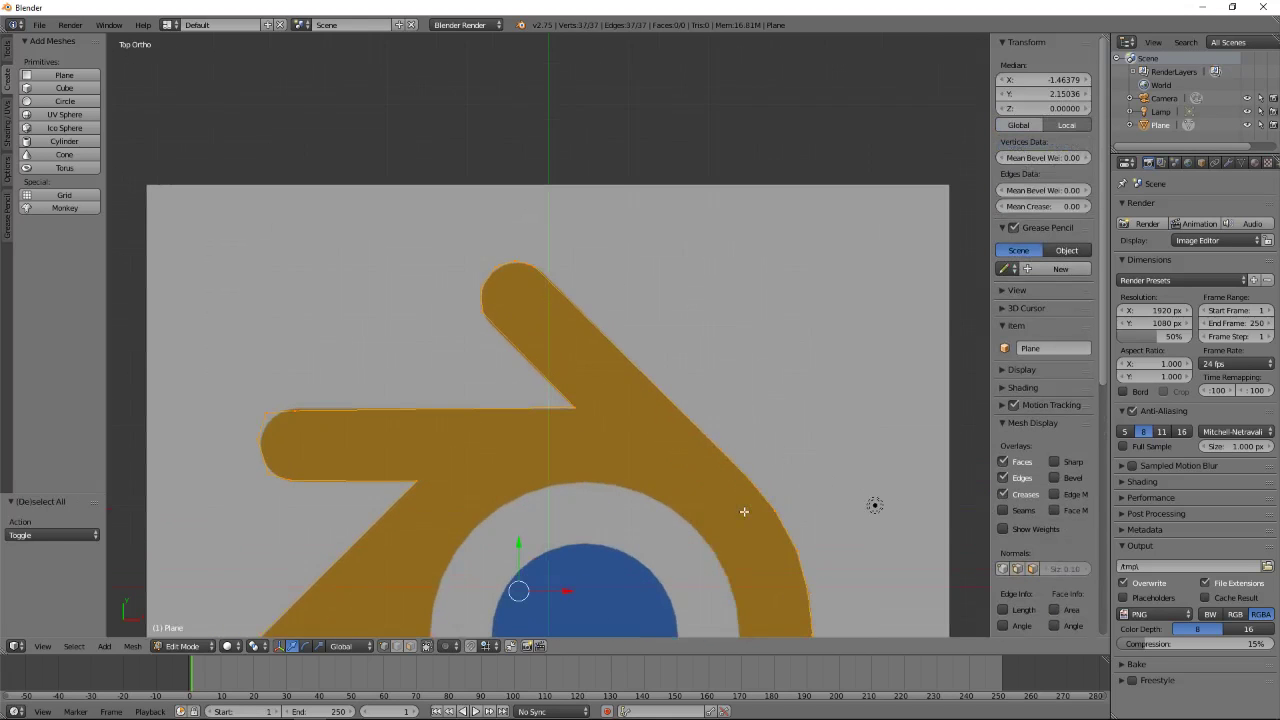
scroll(744, 511, "down", 2, "shift")
scroll(744, 511, "down", 1, "shift")
scroll(744, 511, "down", 2, "shift")
scroll(744, 511, "down", 1, "shift")
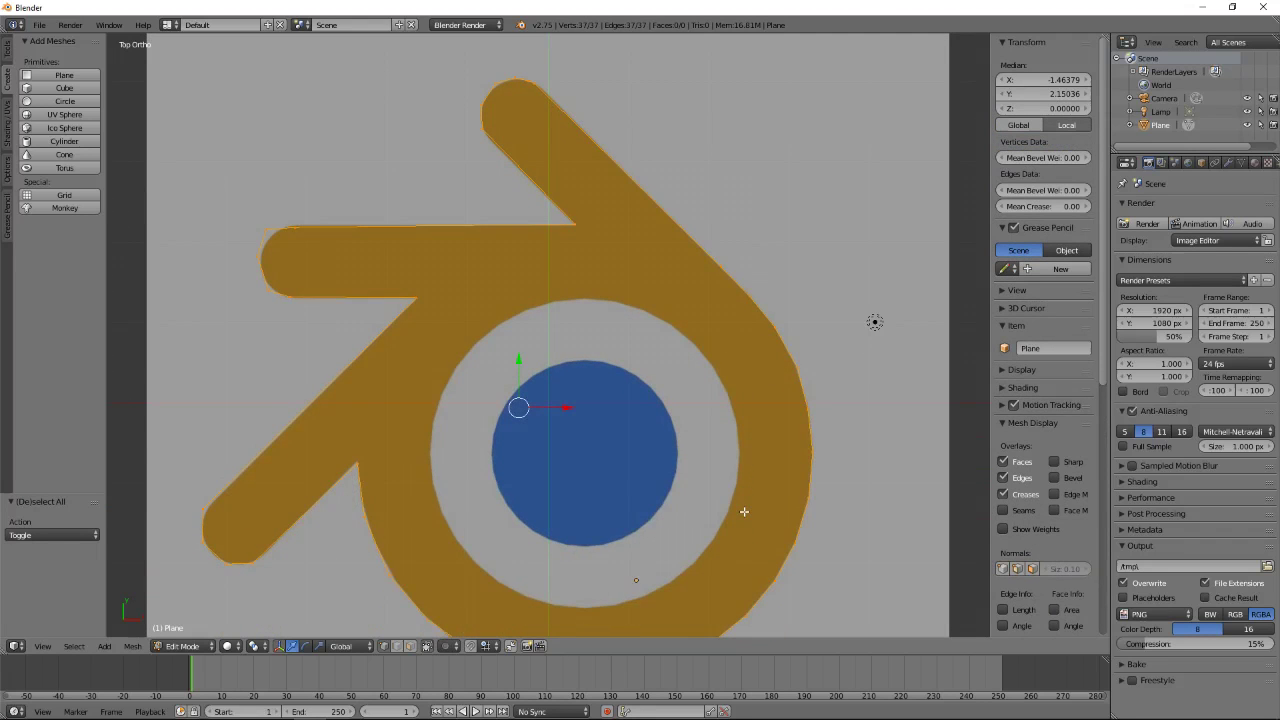
scroll(744, 511, "down", 2, "shift")
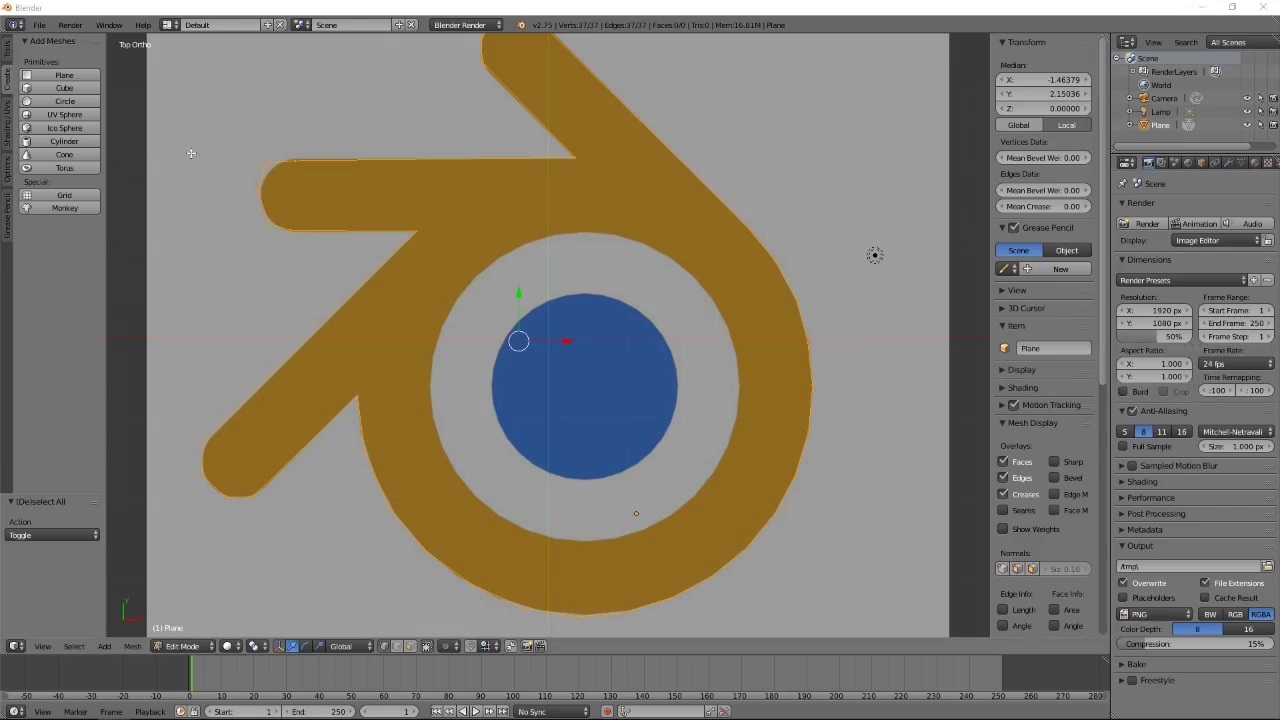
left_click(5, 54)
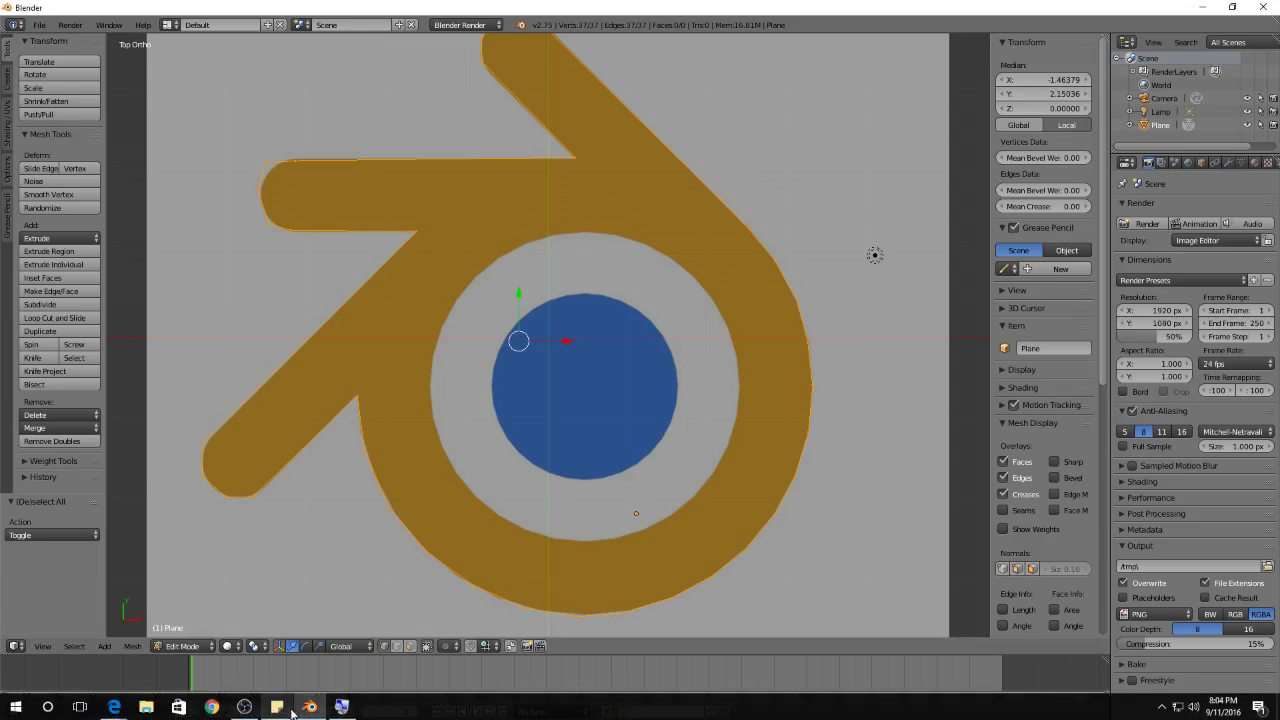
- Fill the outline with a single face twice, undoing each fill to leave it empty
left_click(294, 712)
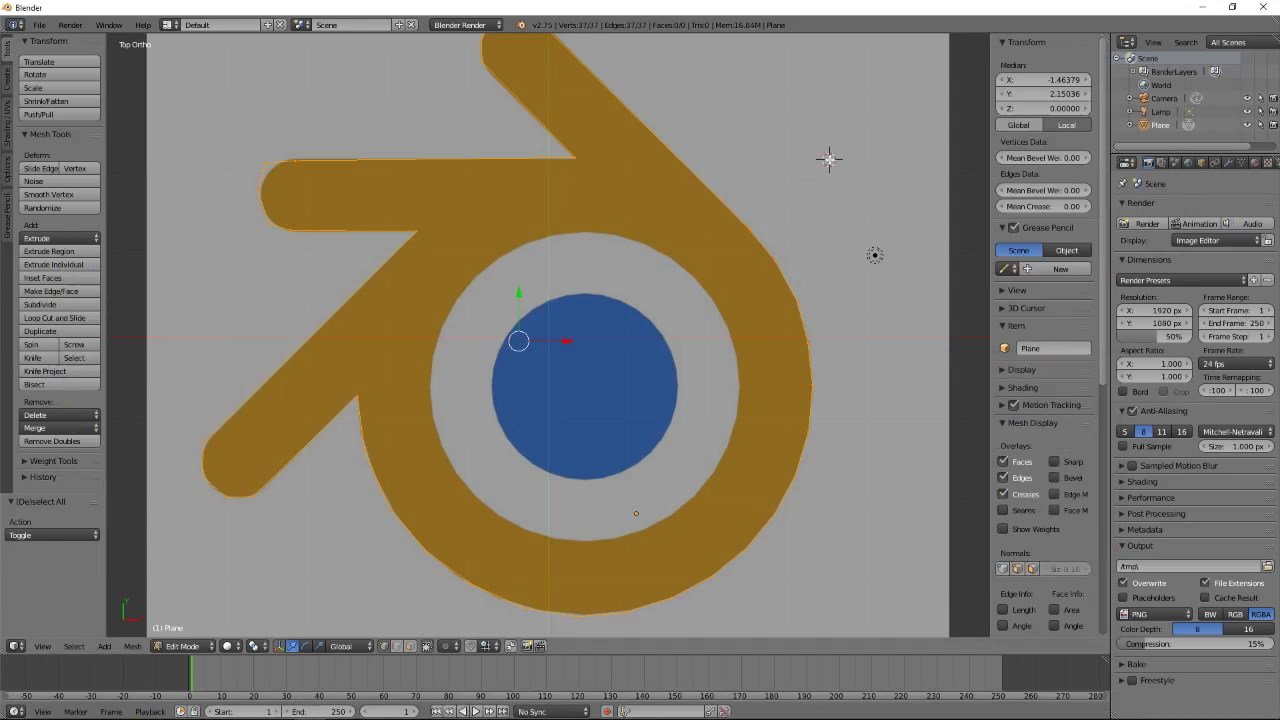
key("f")
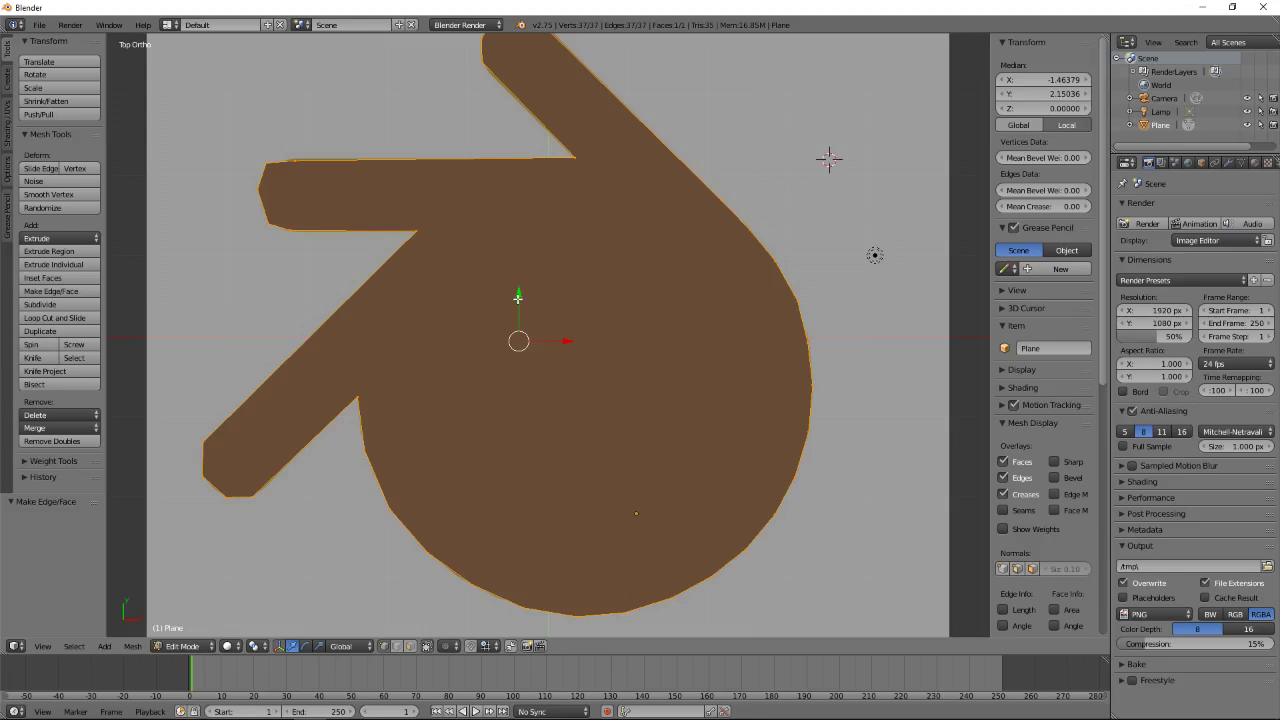
key("ctrl+z")
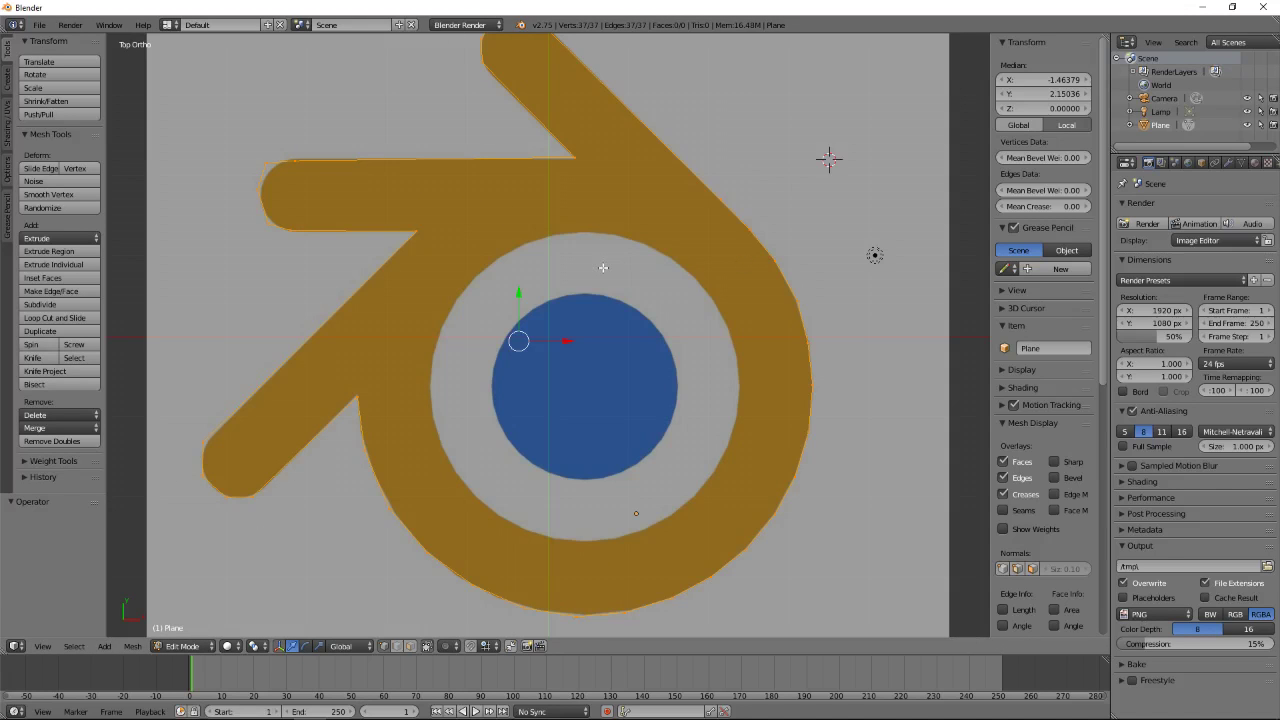
key("f")
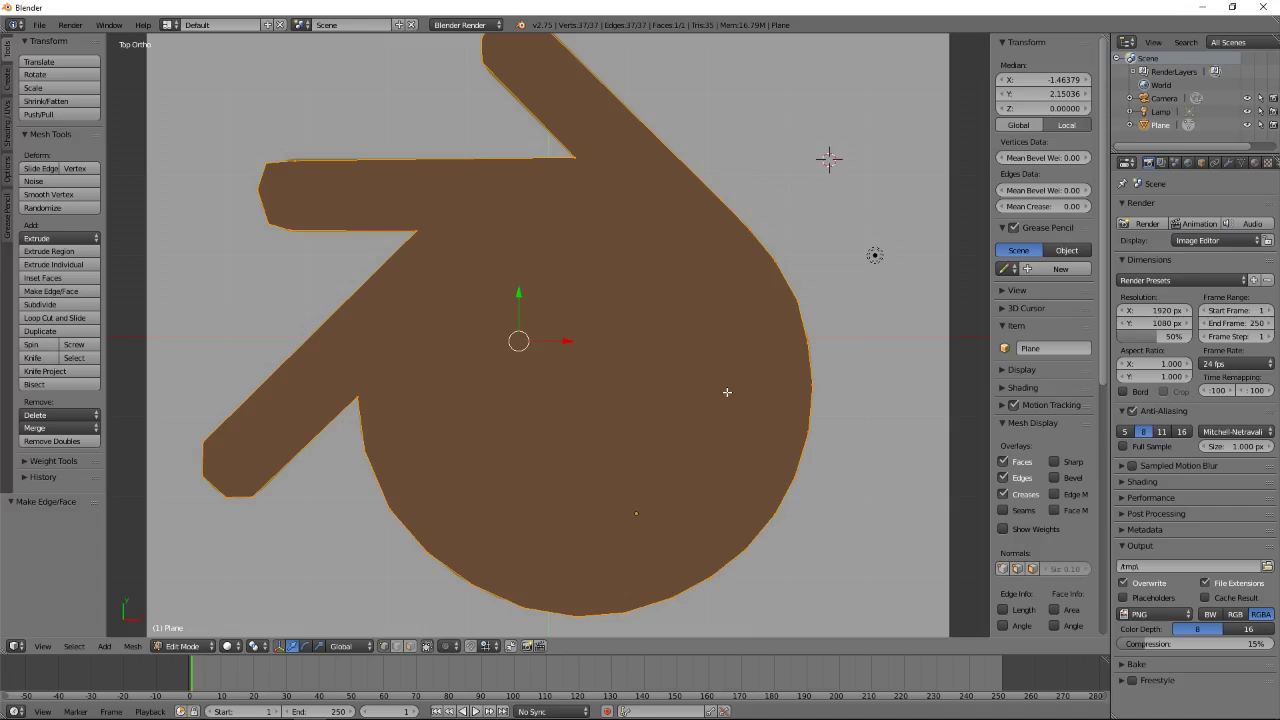
key("ctrl+z")
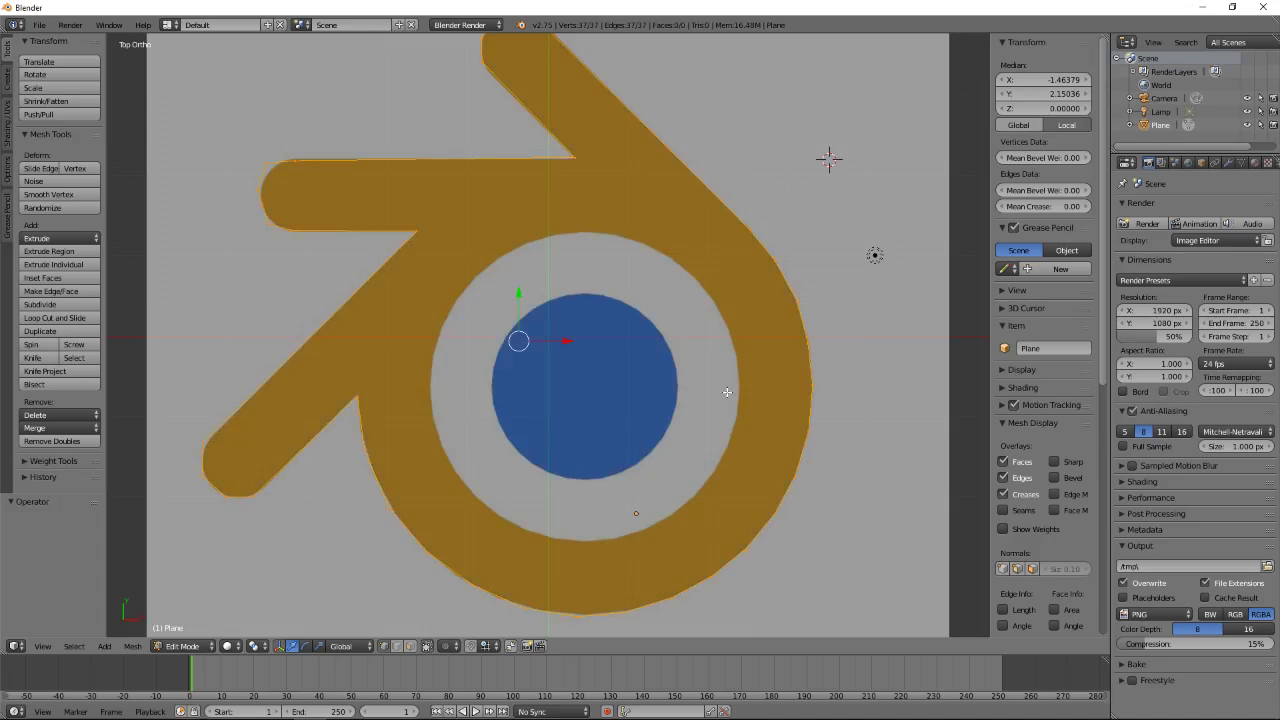
key("shift+f")
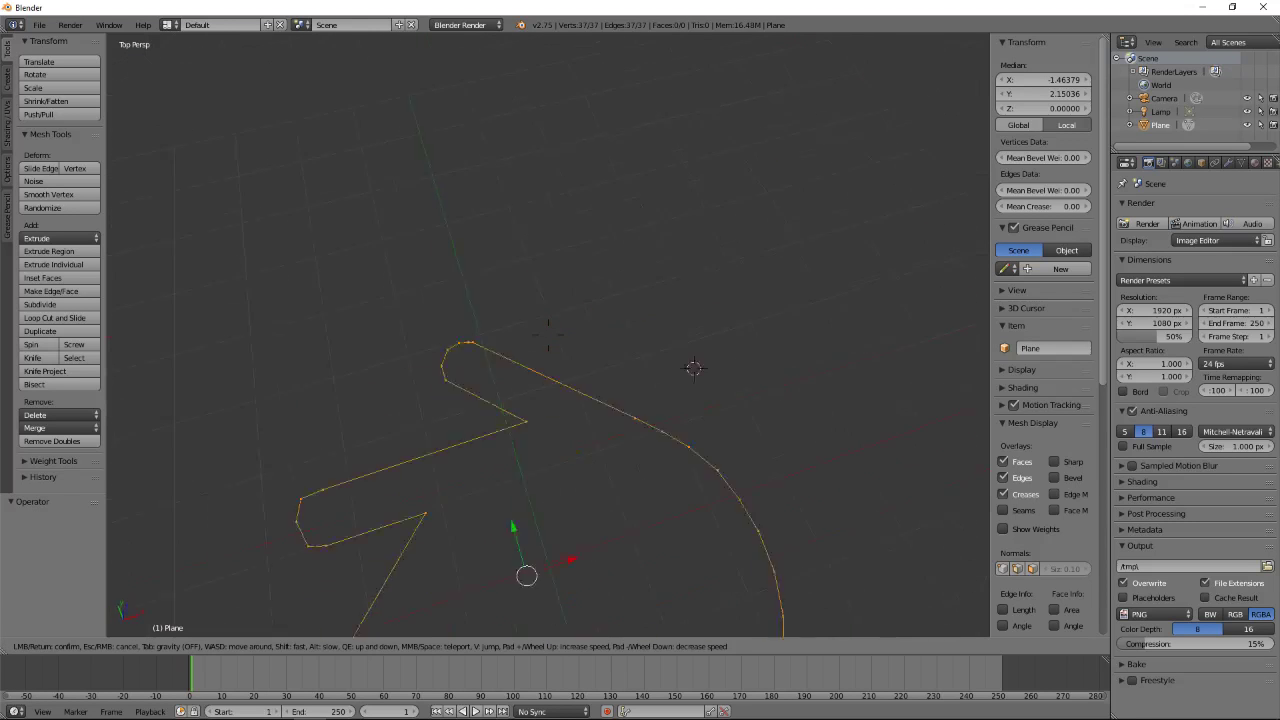
- End walk navigation and return to the orthographic top view (Numpad 7, Numpad 5)
left_click(548, 335)
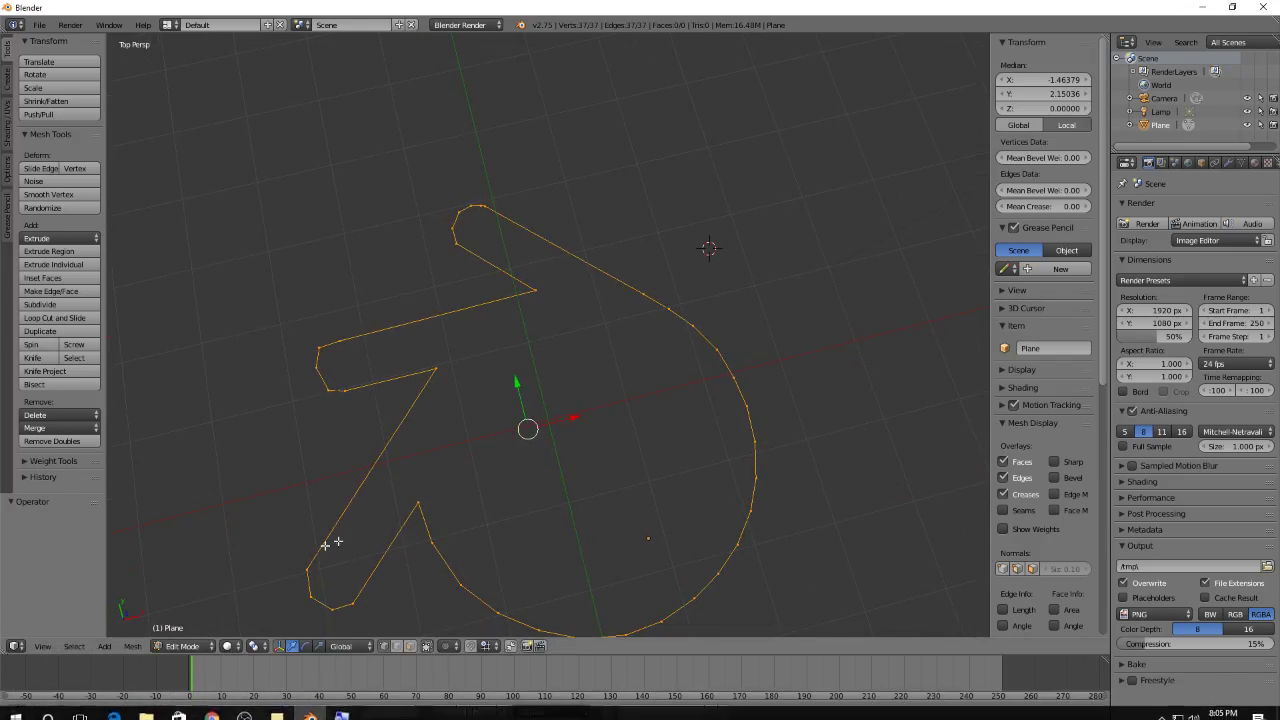
key("KP_7")
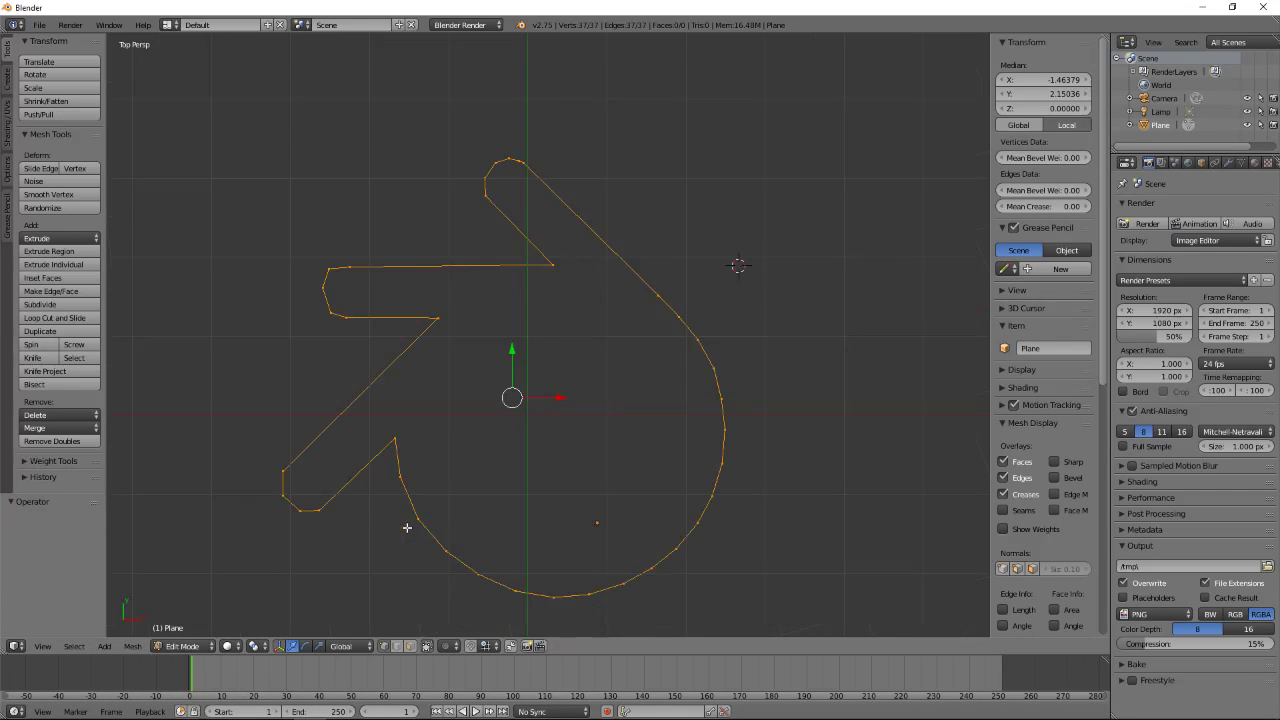
key("KP_5")
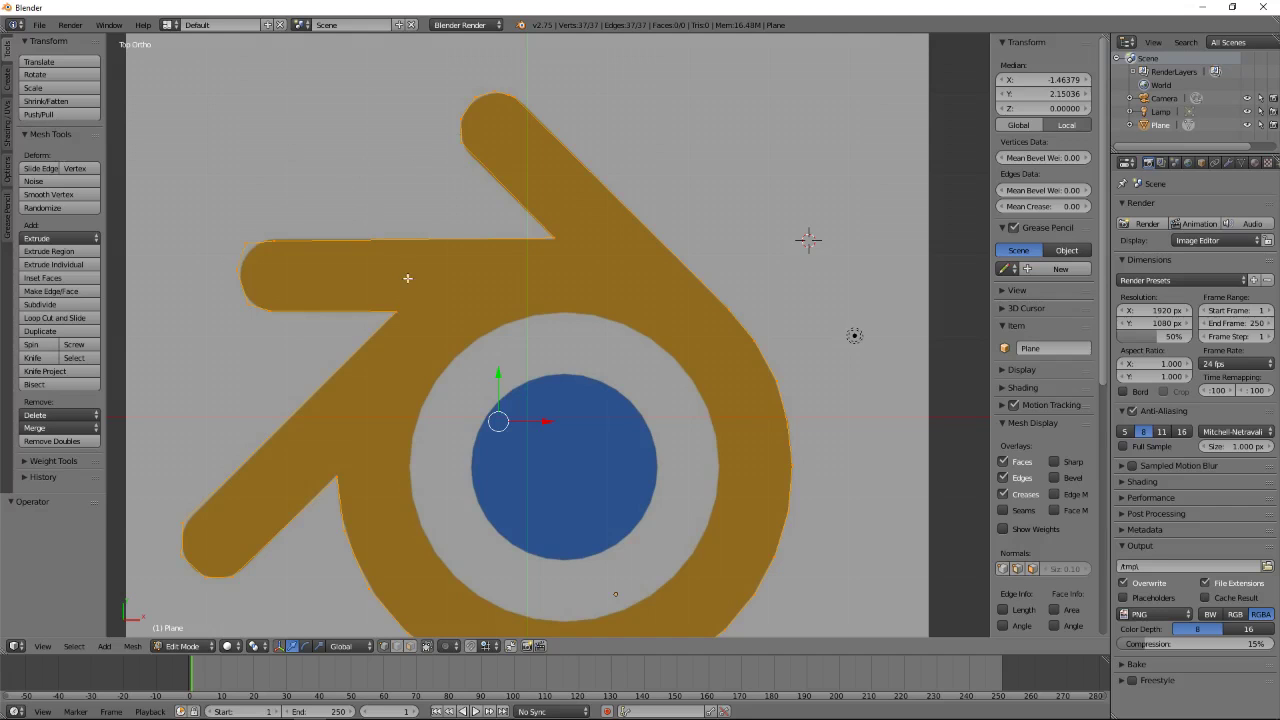
- Fill the lower-left corner vertices with a trial face, then undo it
key("a")
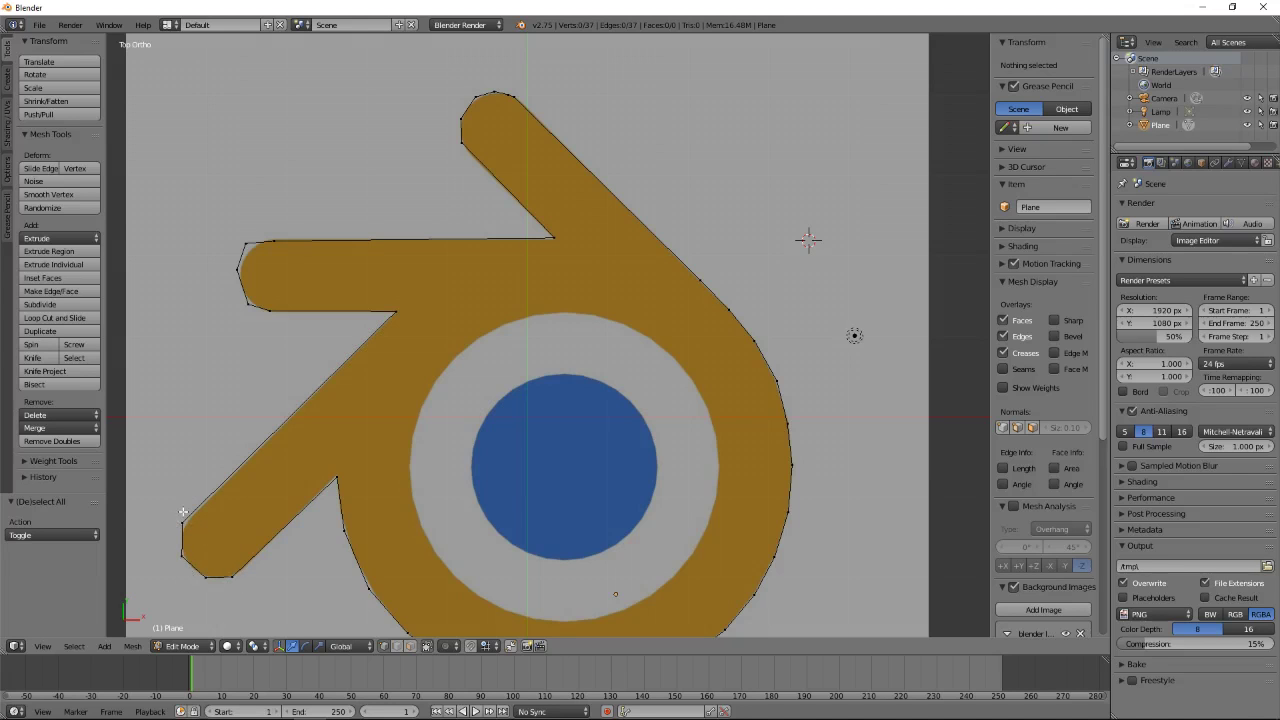
left_click_drag(186, 520, 229, 576)
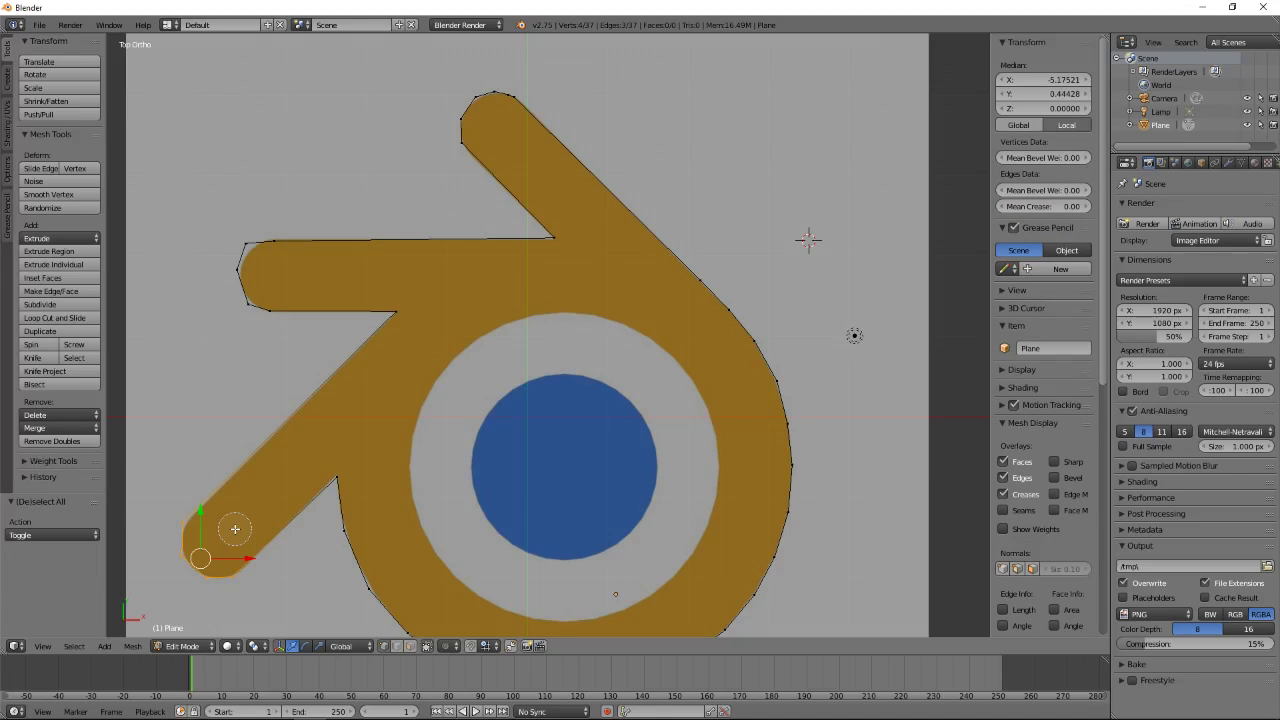
right_click(235, 529)
key("f")
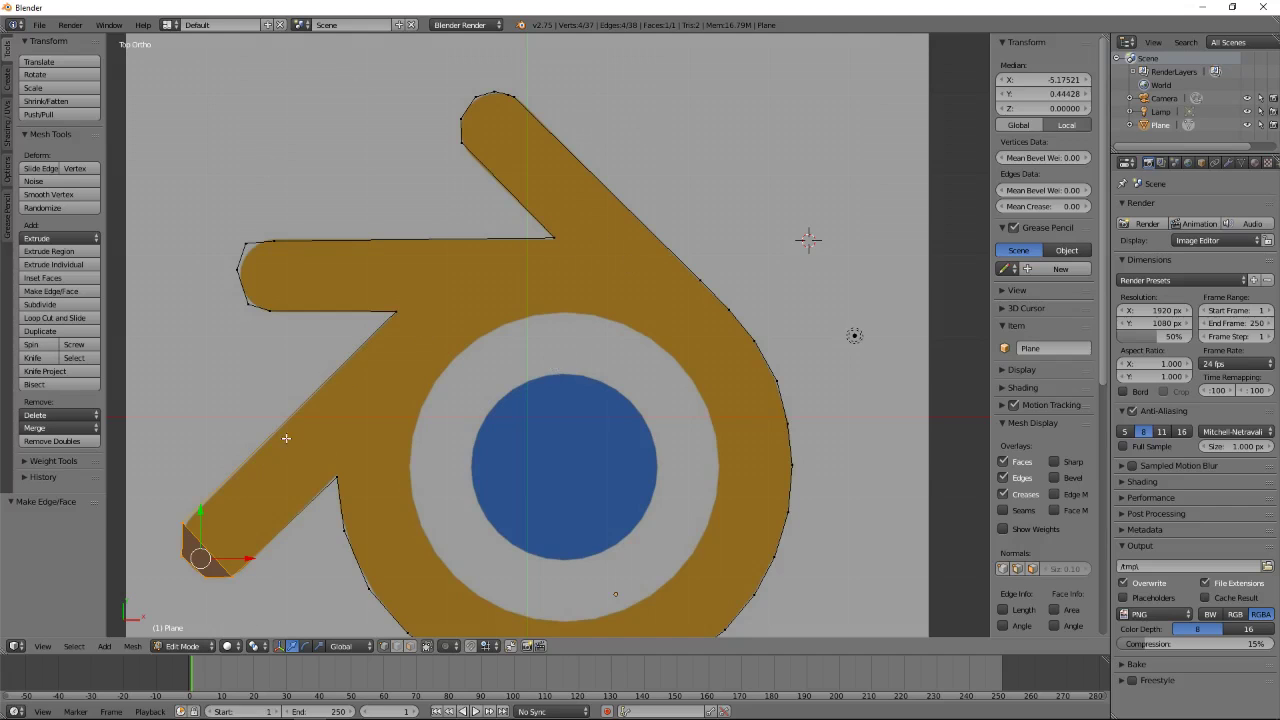
key("ctrl+z")
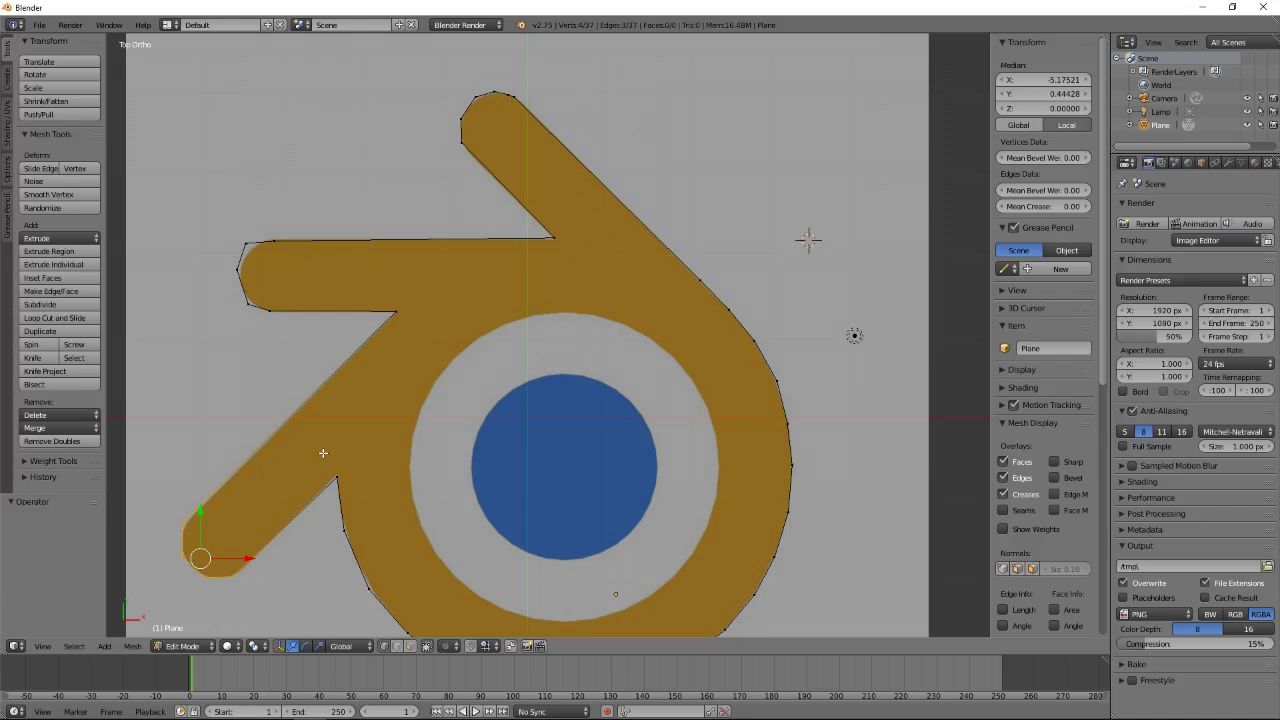
- Select all 37 outline vertices and fill them with one face, then zoom out
key("a")
key("a")
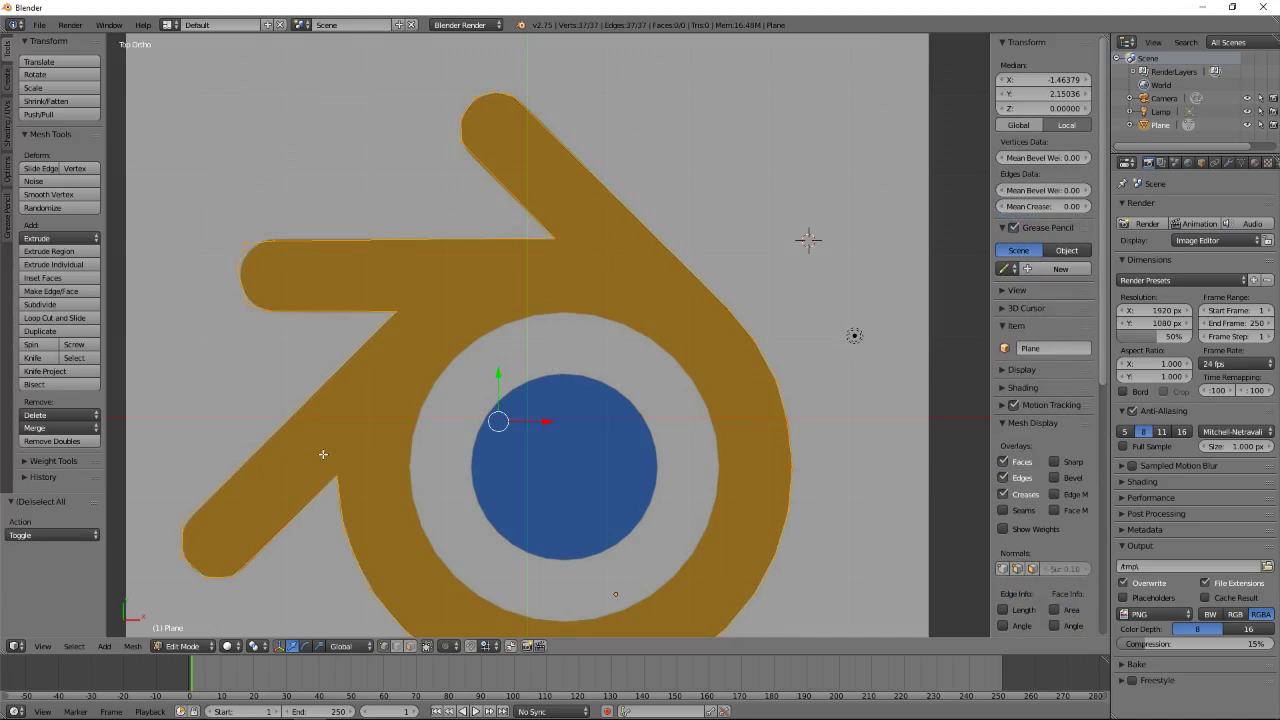
key("f")
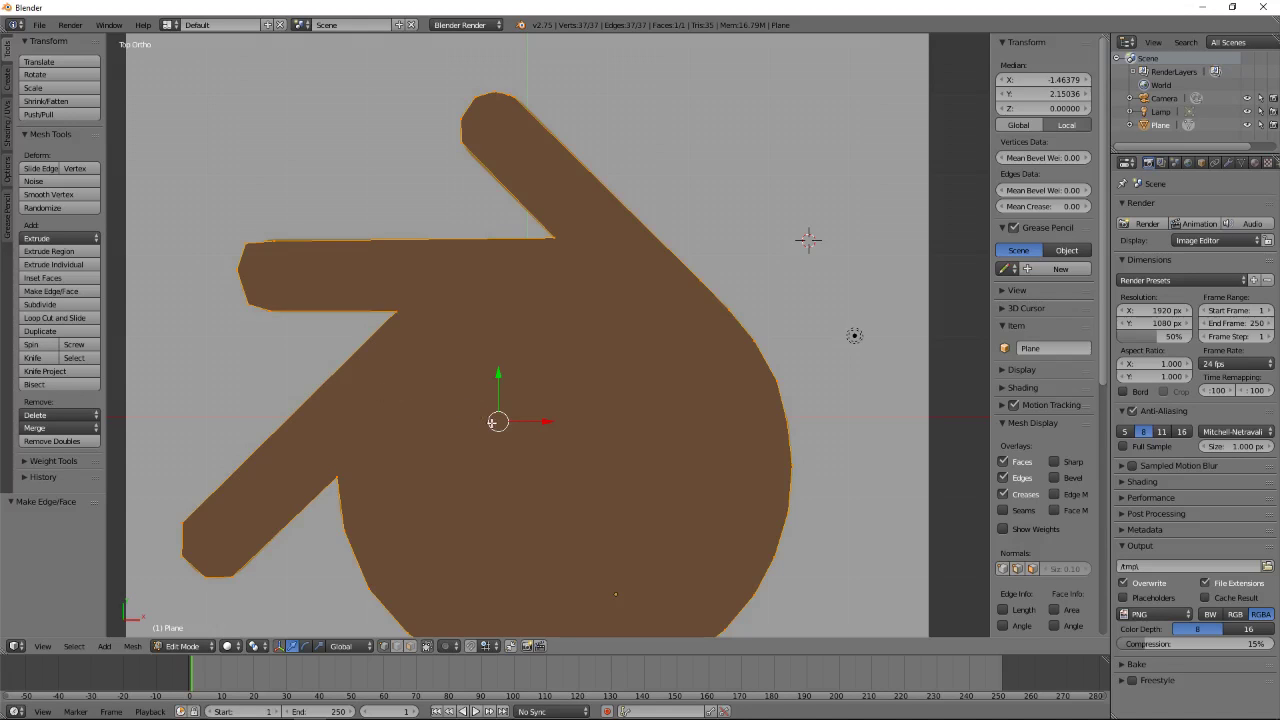
scroll(492, 422, "down", 1)
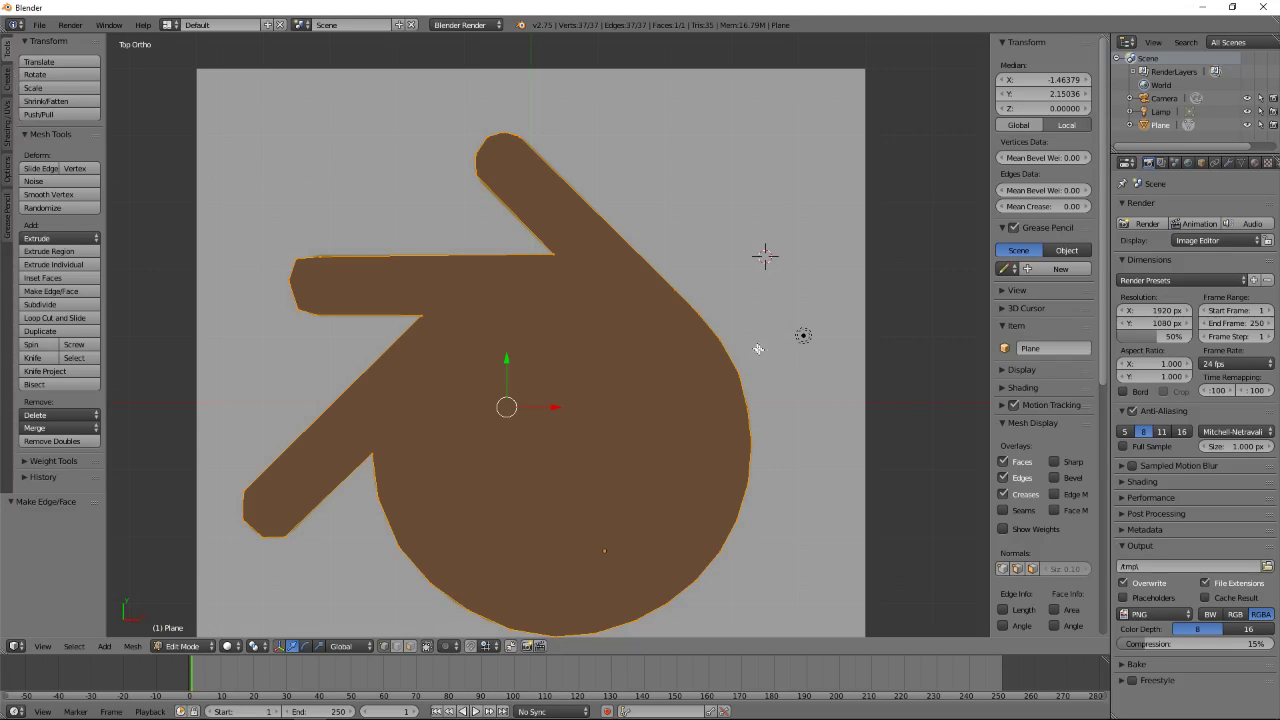
- Orbit to view the flat logo face in 3D and bring up the Sticky Notes shortcuts
mouse_move(808, 401)
middle_mouse_down()
mouse_move(749, 271)
mouse_move(751, 288)
middle_mouse_up()
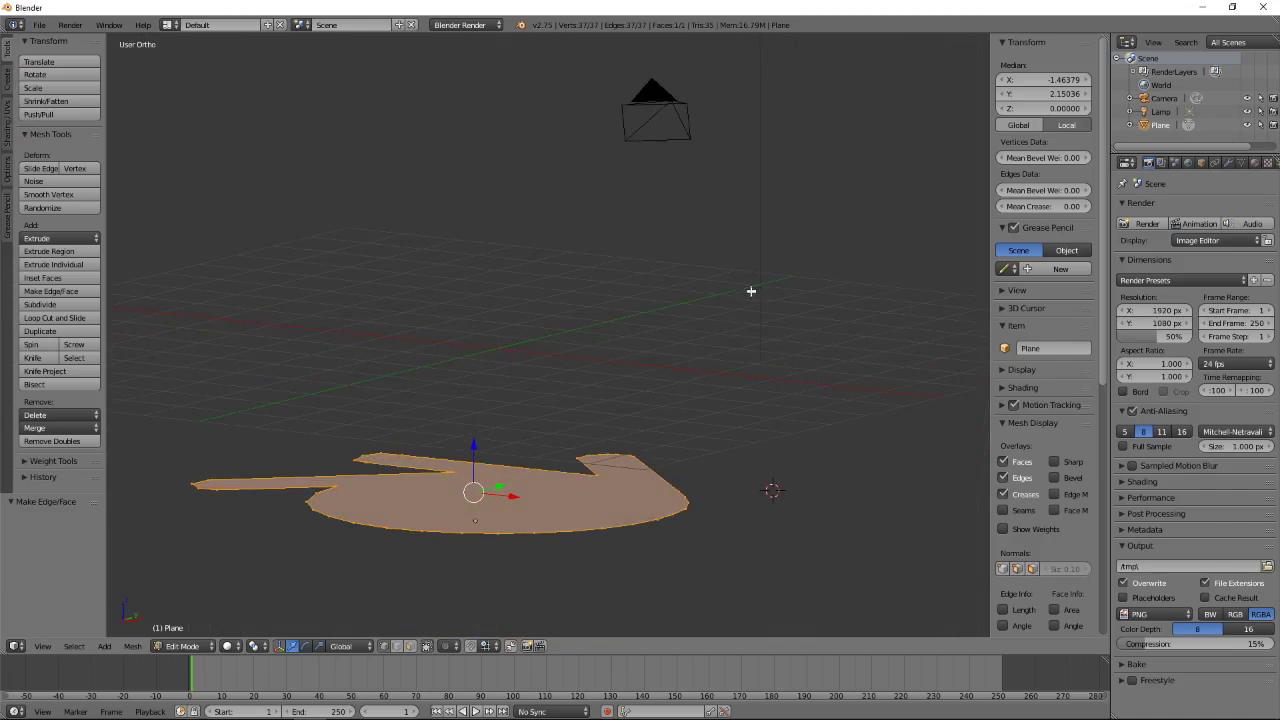
middle_click_drag(651, 403, 645, 398)
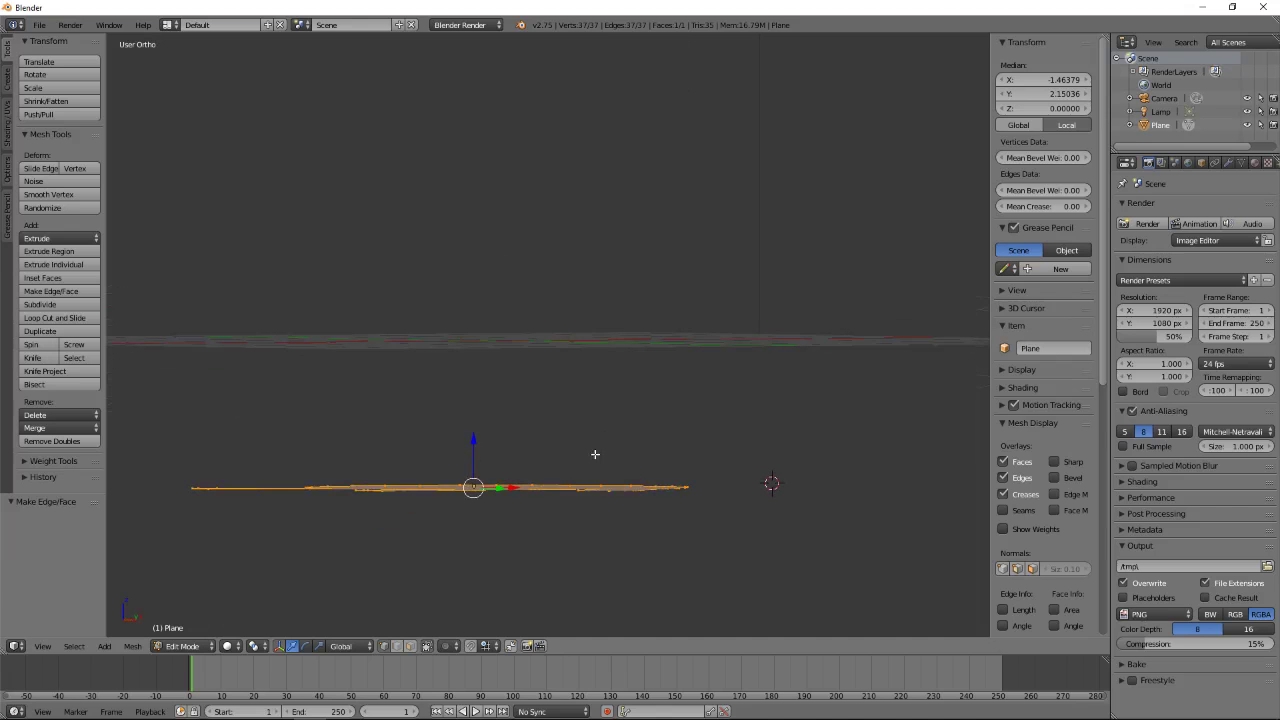
mouse_move(595, 454)
middle_mouse_down()
mouse_move(617, 417)
mouse_move(634, 457)
mouse_move(674, 462)
middle_mouse_up()
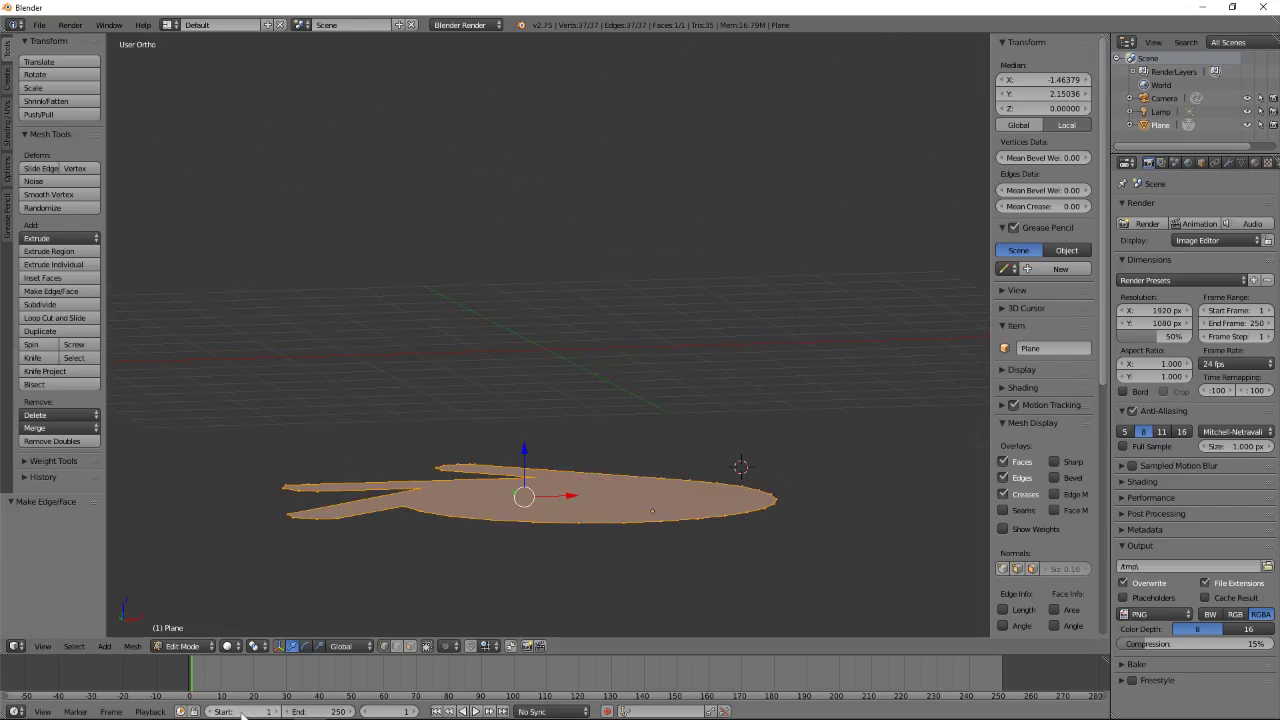
left_click(275, 712)
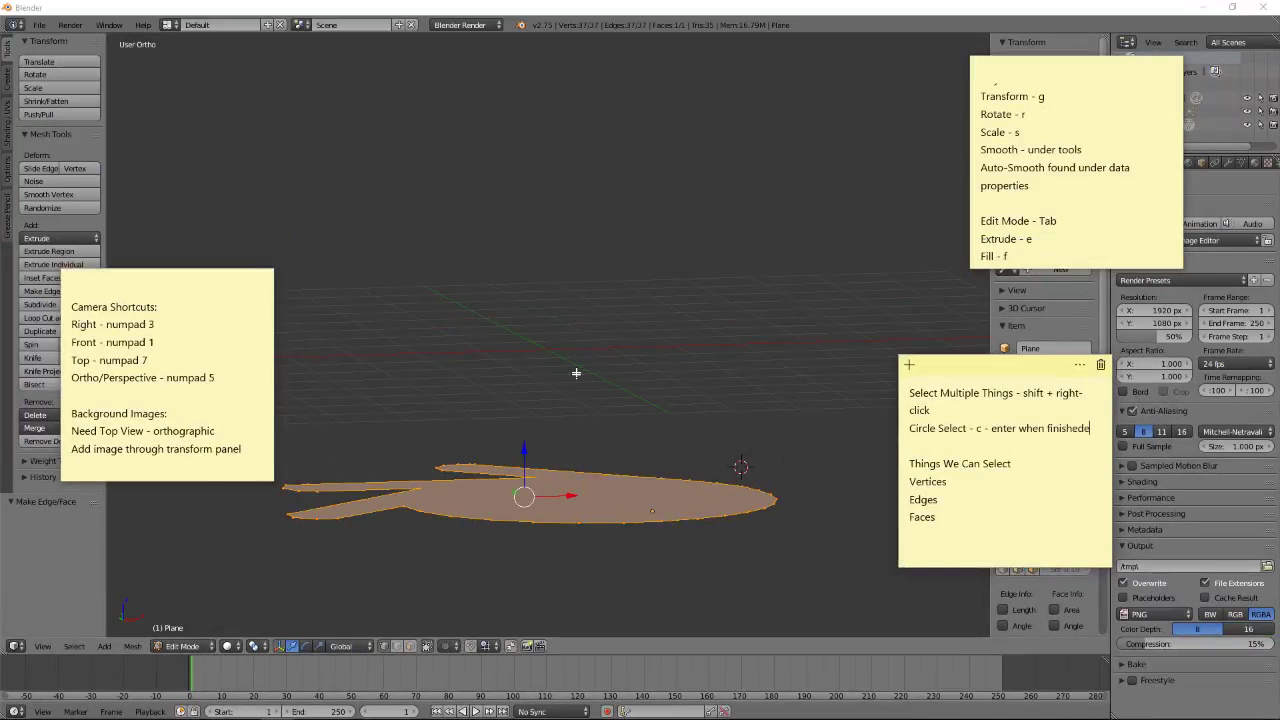
- Extrude the logo face about 0.291 units upward and orbit to inspect the slab's thickness
left_click(605, 433)
key("e")
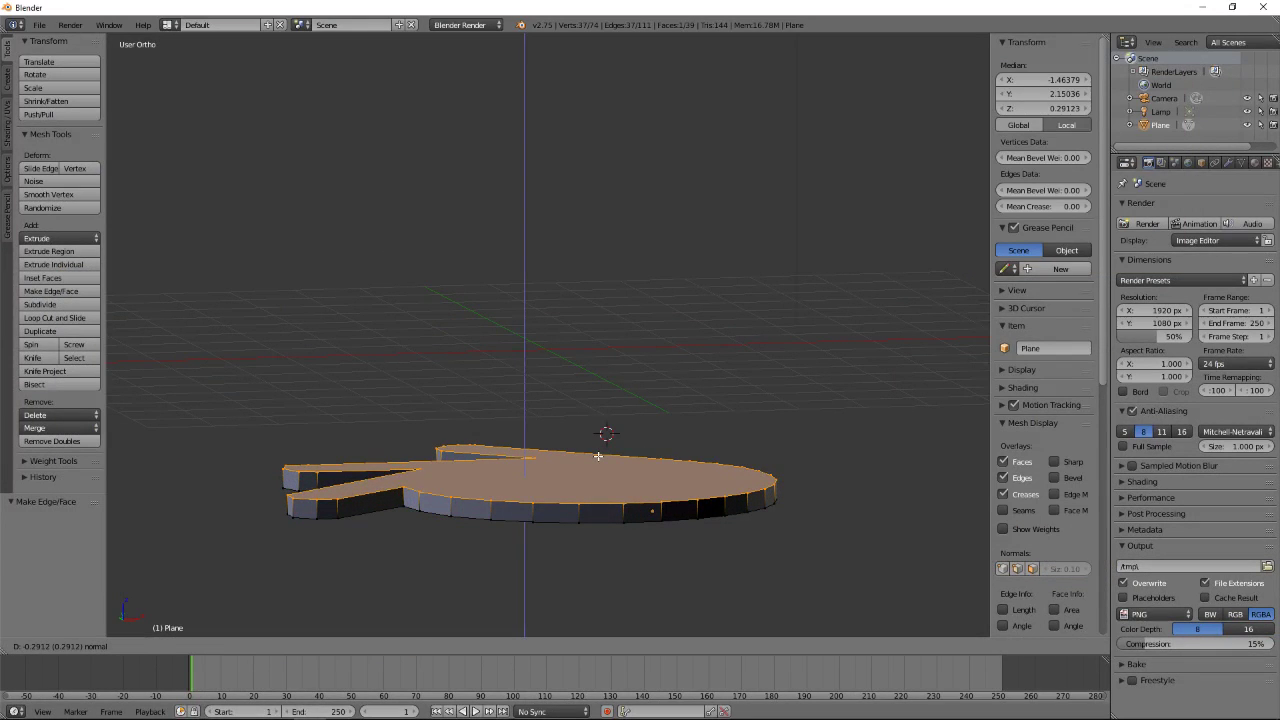
left_click(598, 456)
mouse_move(639, 530)
middle_mouse_down()
mouse_move(629, 583)
mouse_move(523, 589)
mouse_move(482, 526)
mouse_move(560, 591)
mouse_move(660, 600)
mouse_move(694, 531)
mouse_move(679, 498)
mouse_move(623, 586)
mouse_move(523, 600)
mouse_move(466, 537)
mouse_move(481, 583)
mouse_move(591, 569)
middle_mouse_up()
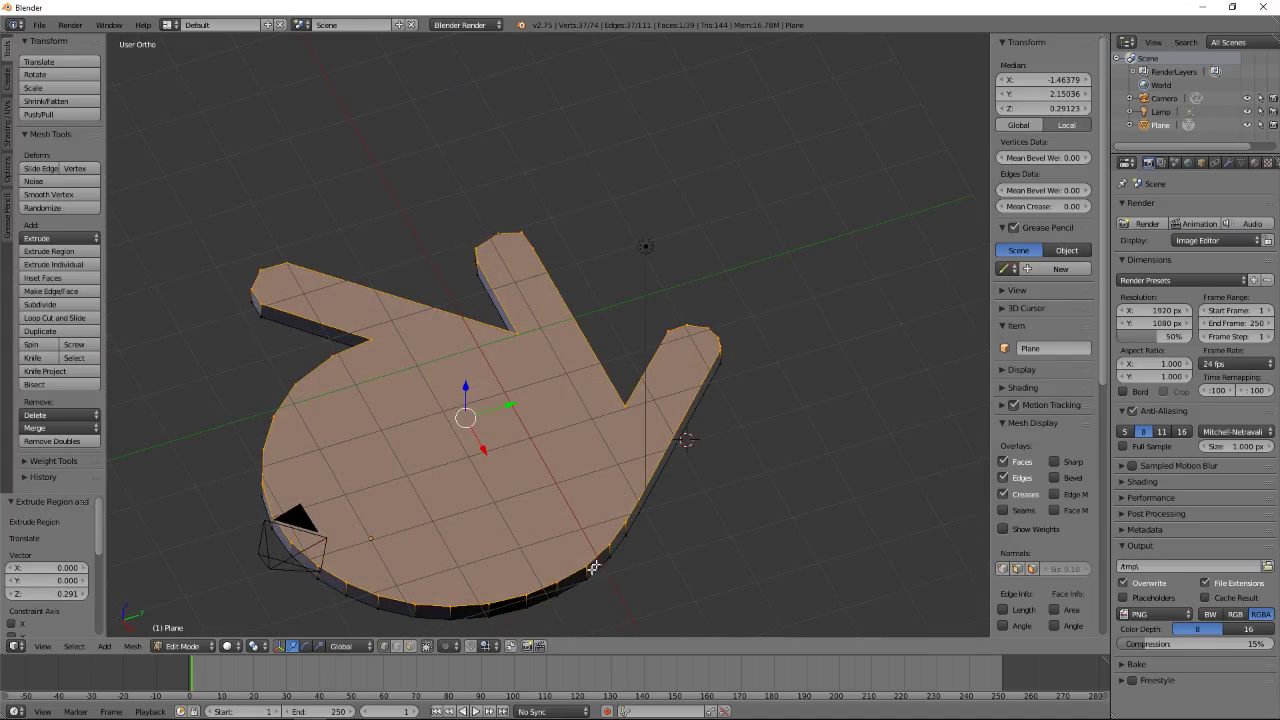
mouse_move(500, 508)
middle_mouse_down()
mouse_move(423, 423)
mouse_move(406, 469)
mouse_move(521, 525)
mouse_move(606, 491)
mouse_move(634, 466)
mouse_move(606, 343)
mouse_move(611, 300)
mouse_move(609, 500)
mouse_move(533, 452)
mouse_move(763, 86)
mouse_move(686, 503)
mouse_move(706, 449)
mouse_move(634, 337)
mouse_move(560, 443)
mouse_move(548, 503)
middle_mouse_up()
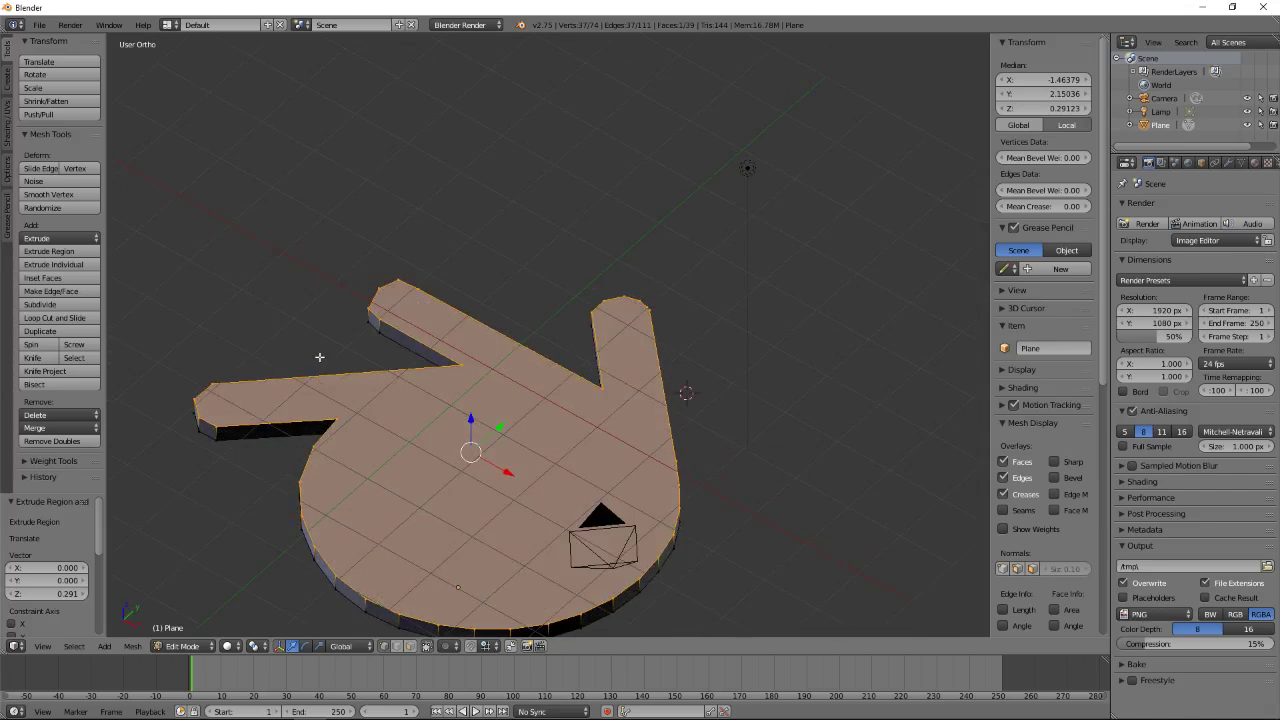
mouse_move(319, 357)
middle_mouse_down()
mouse_move(286, 329)
mouse_move(291, 280)
mouse_move(331, 371)
mouse_move(389, 417)
mouse_move(427, 422)
middle_mouse_up()
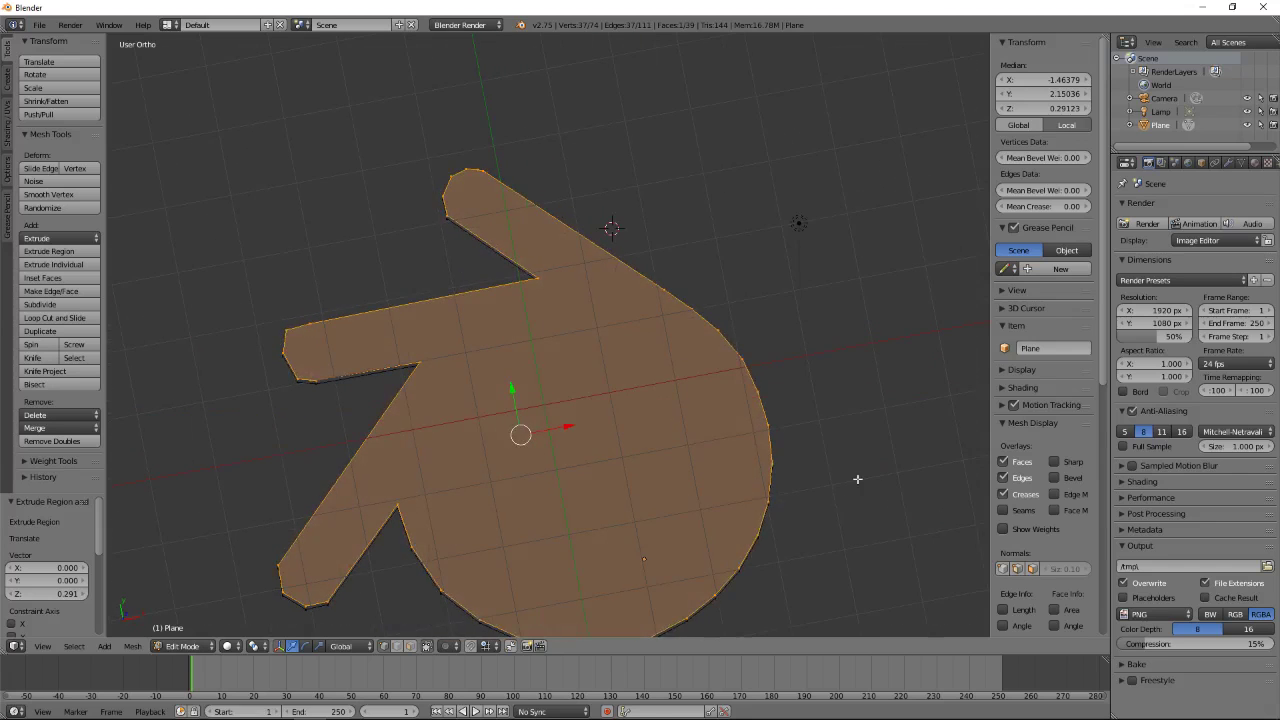
middle_click_drag(857, 479, 831, 382)
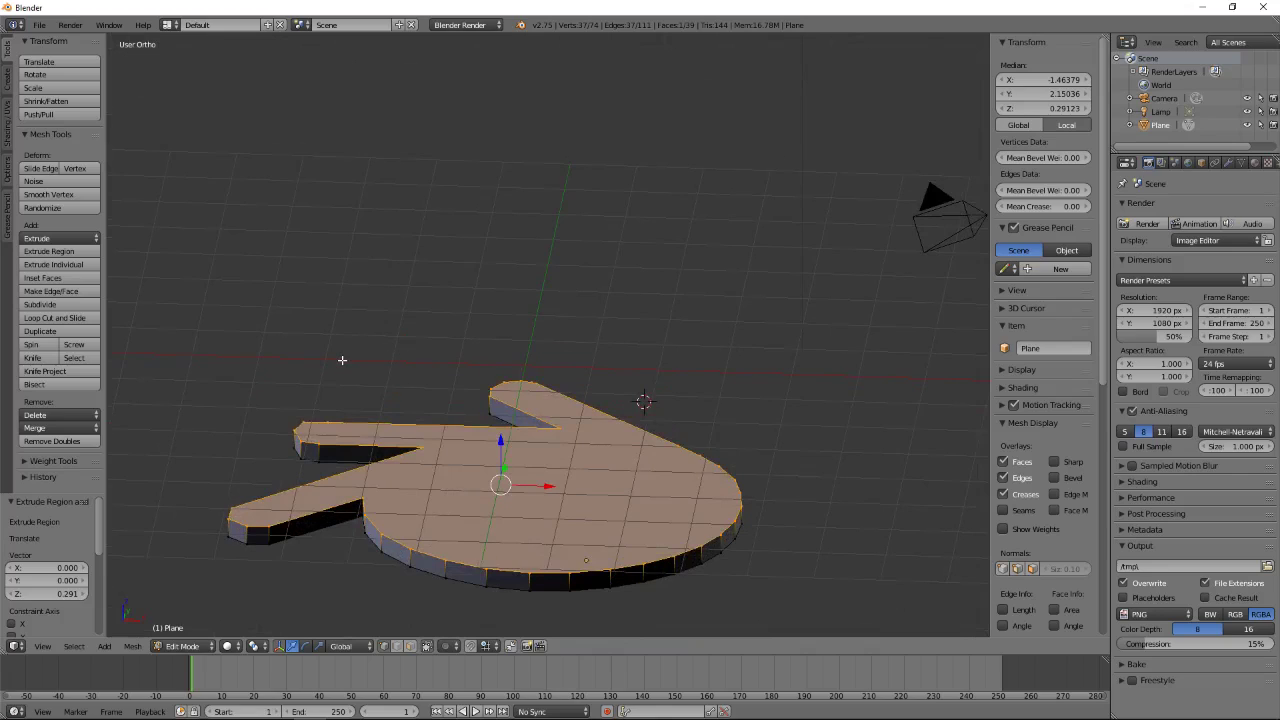
mouse_move(343, 360)
middle_mouse_down()
mouse_move(414, 437)
mouse_move(551, 463)
mouse_move(582, 406)
mouse_move(543, 371)
mouse_move(349, 338)
mouse_move(403, 423)
mouse_move(466, 452)
mouse_move(443, 434)
mouse_move(480, 396)
middle_mouse_up()
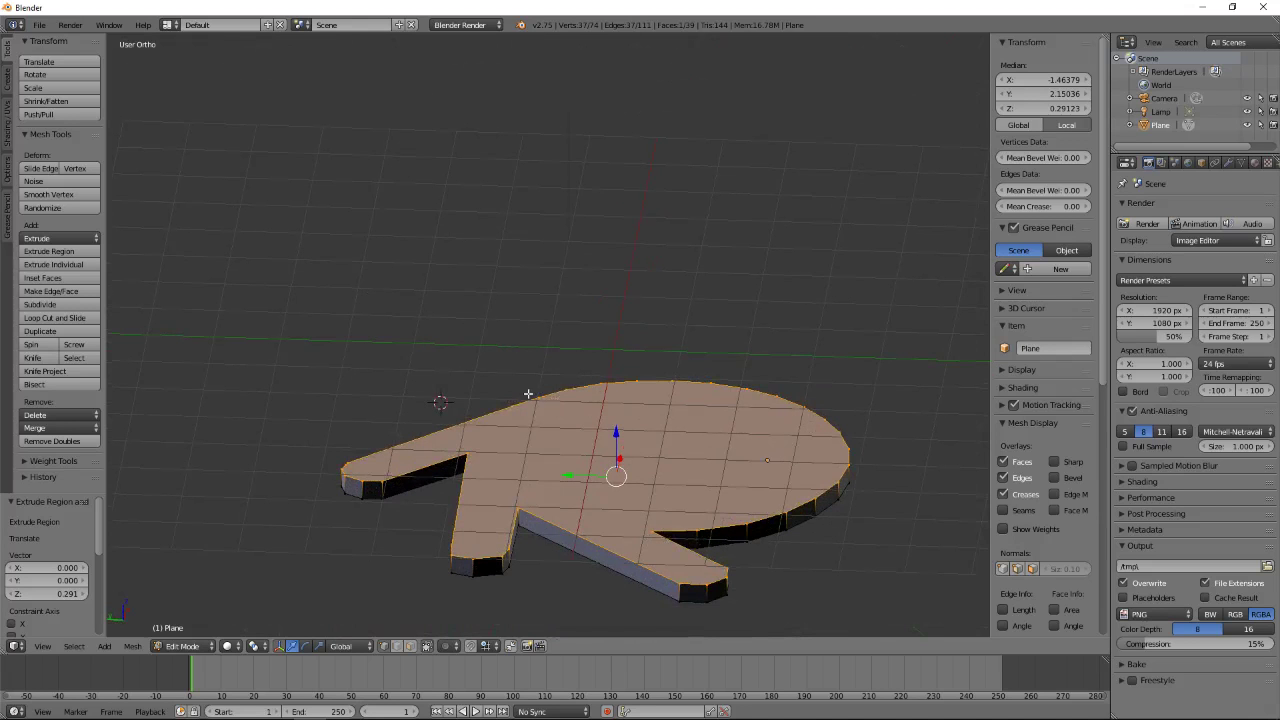
mouse_move(517, 385)
middle_mouse_down()
mouse_move(434, 354)
mouse_move(424, 401)
middle_mouse_up()
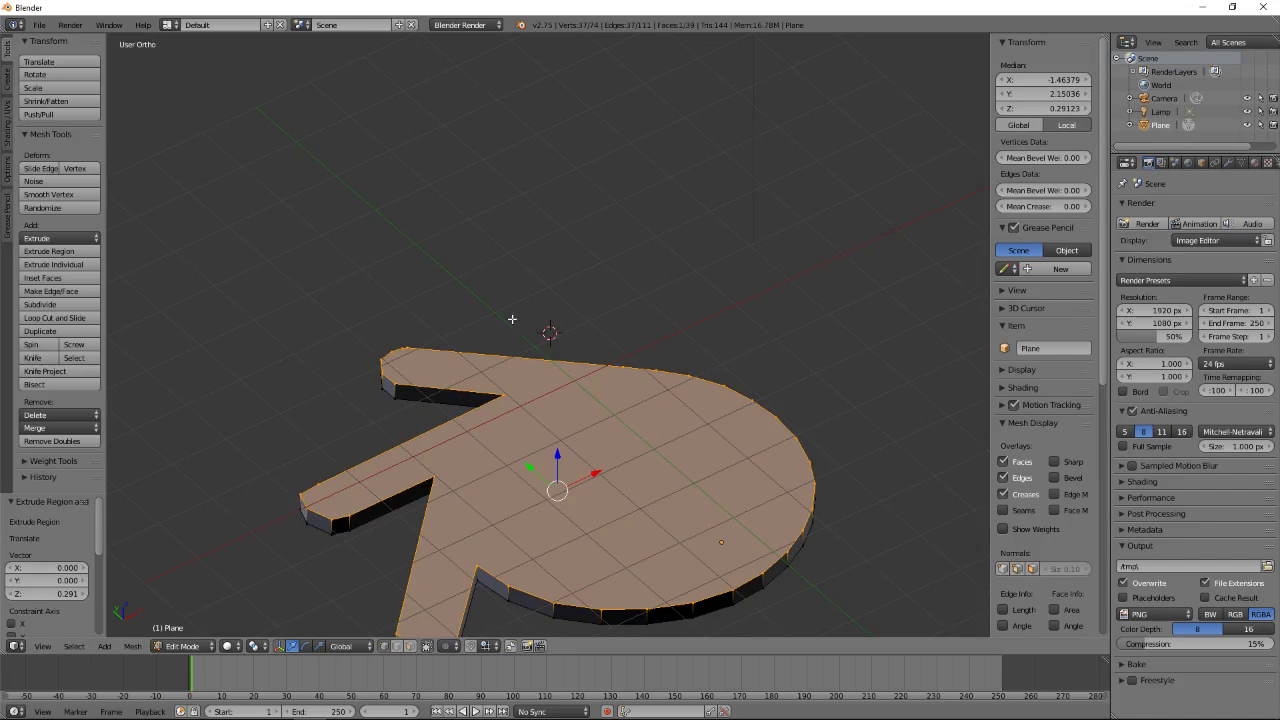
- Switch the logo slab to Object Mode and apply Smooth shading
left_click(161, 647)
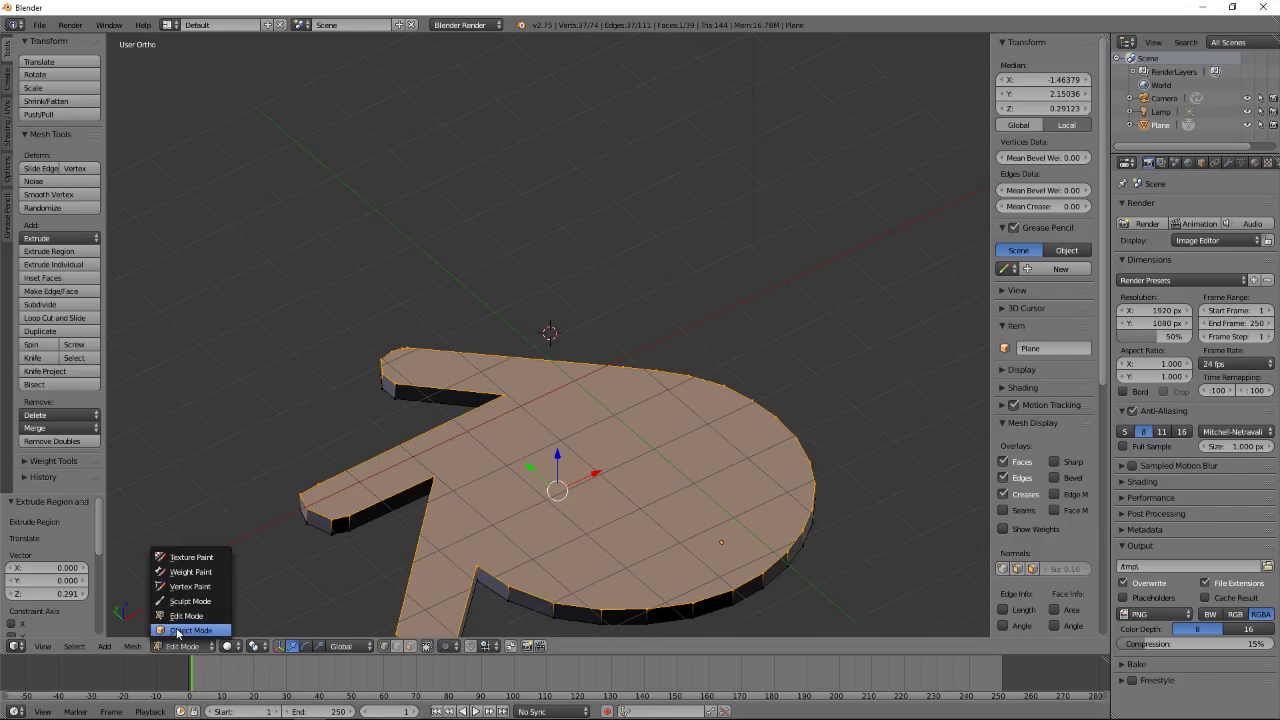
left_click(178, 631)
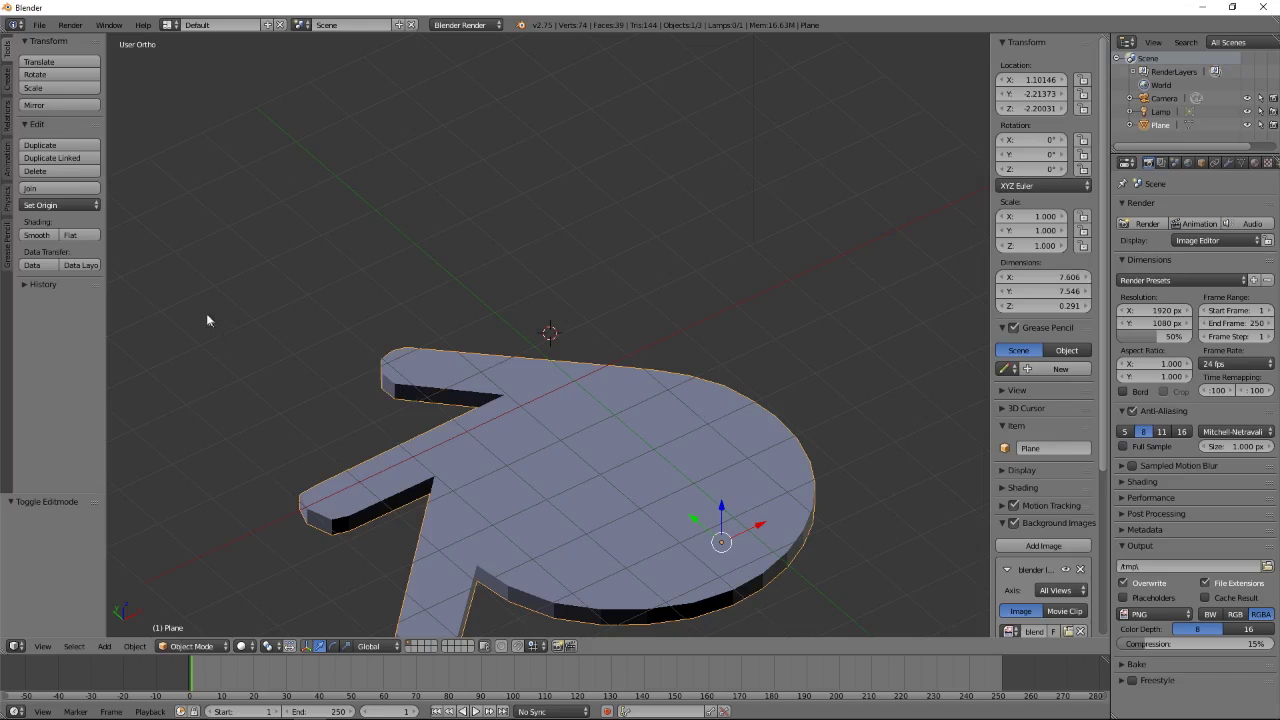
left_click(38, 236)
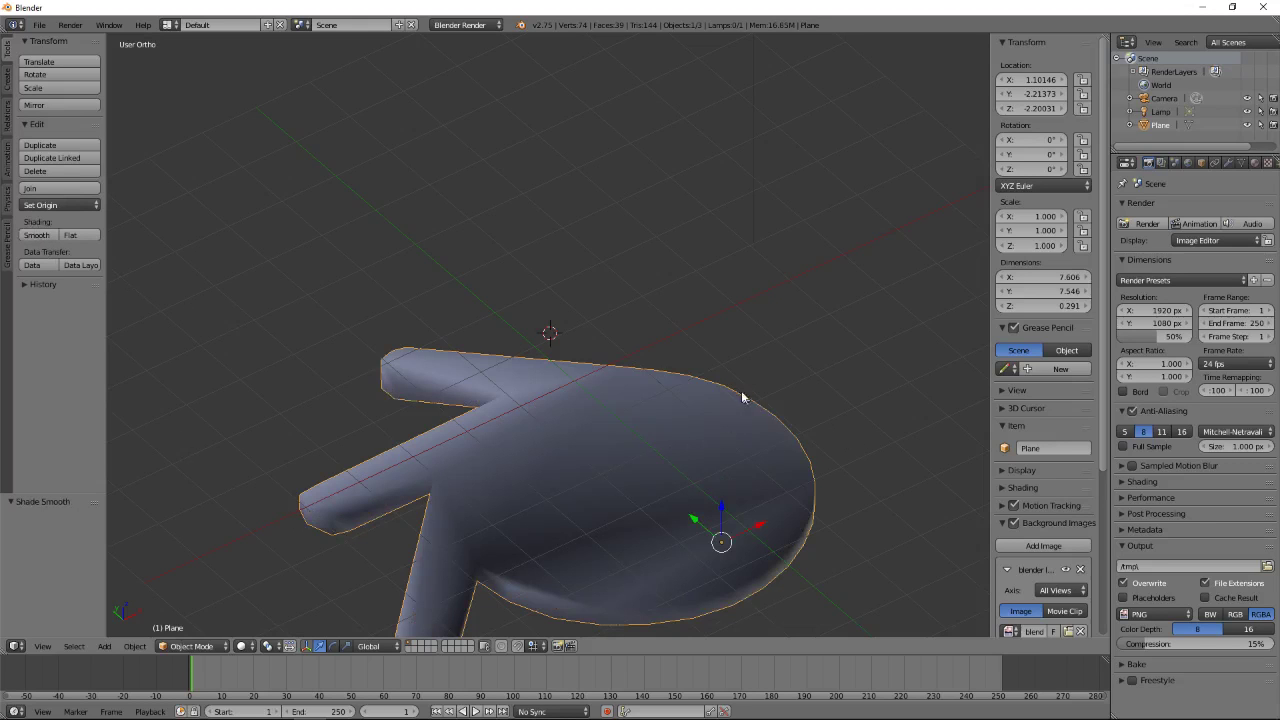
mouse_move(865, 416)
middle_mouse_down()
mouse_move(751, 351)
mouse_move(774, 417)
mouse_move(829, 423)
mouse_move(878, 401)
mouse_move(886, 363)
mouse_move(891, 426)
mouse_move(929, 408)
mouse_move(923, 366)
mouse_move(857, 357)
mouse_move(634, 403)
mouse_move(600, 397)
mouse_move(548, 347)
mouse_move(674, 434)
mouse_move(757, 429)
mouse_move(840, 383)
mouse_move(856, 433)
middle_mouse_up()
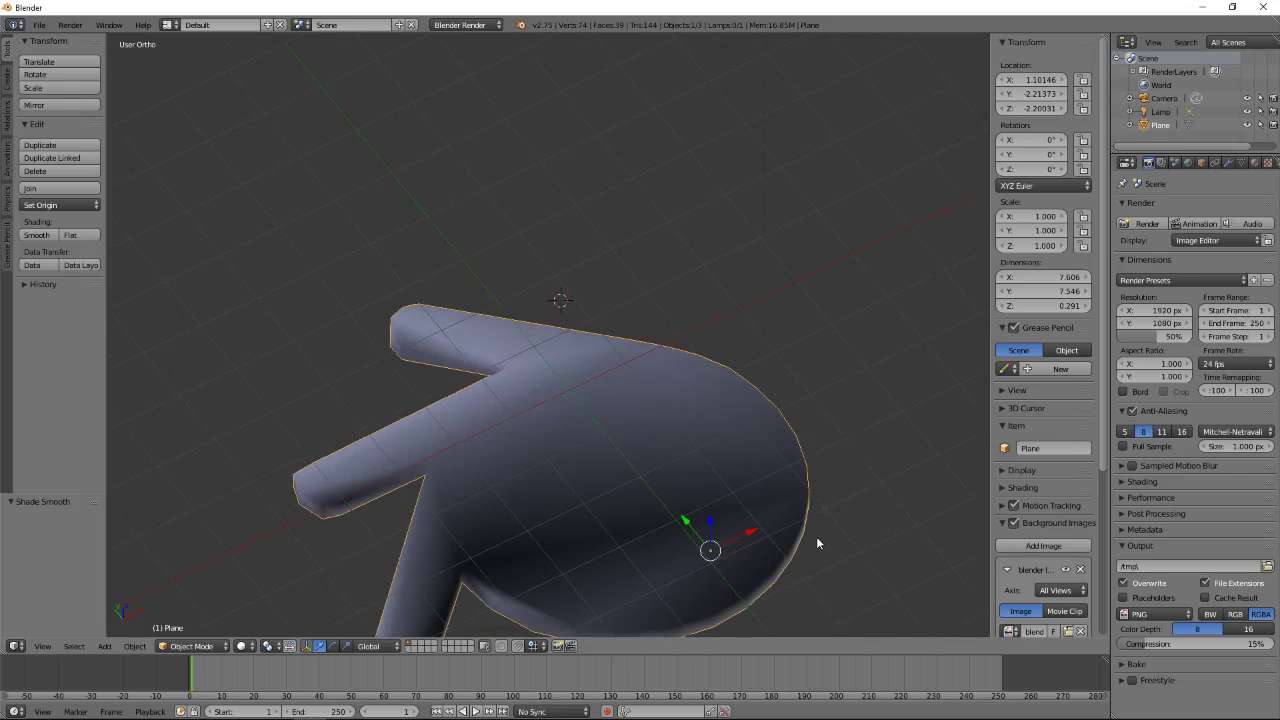
middle_click_drag(817, 543, 824, 497)
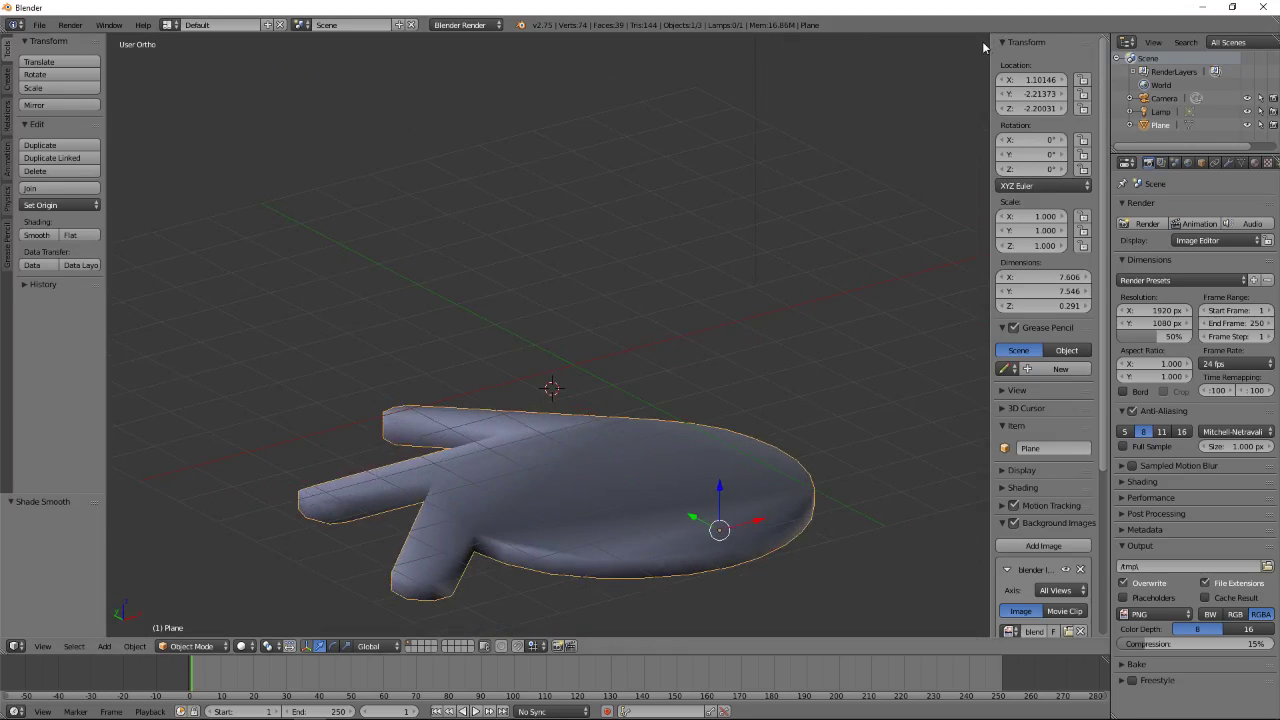
- Hide the sidebar and enable Auto Smooth in the Data tab with a 60° angle
key("n")
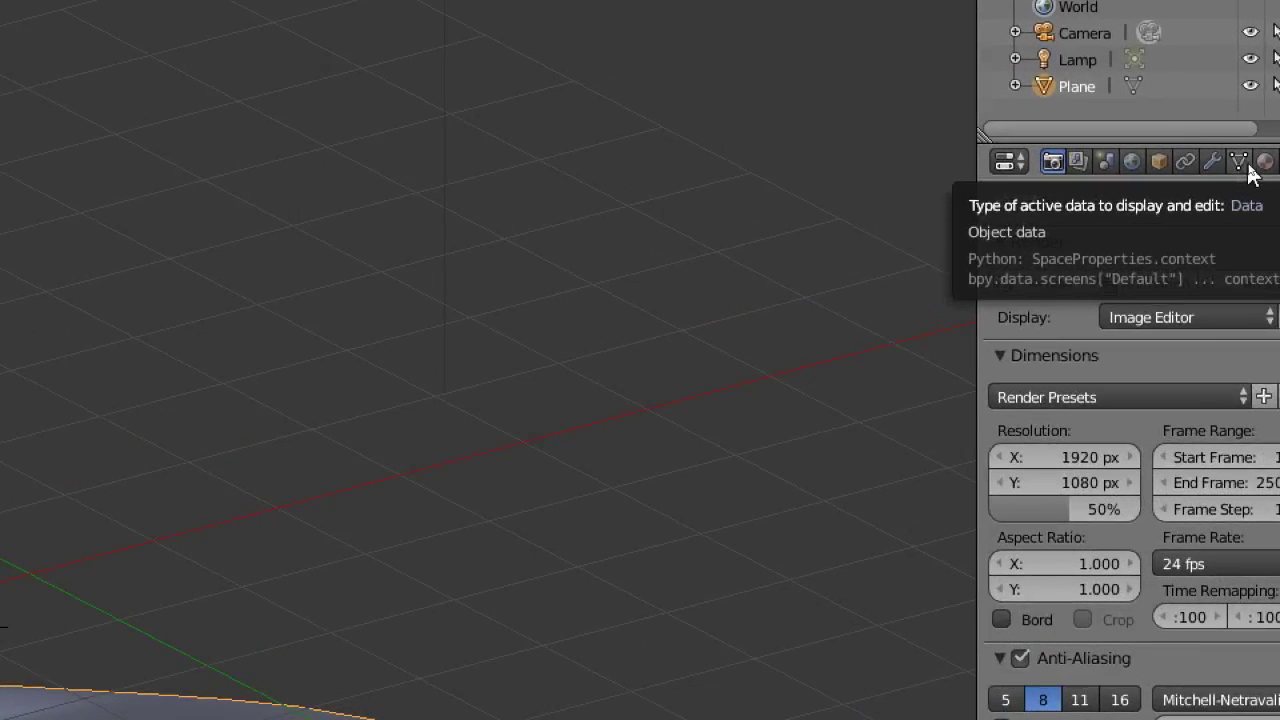
left_click(1239, 162)
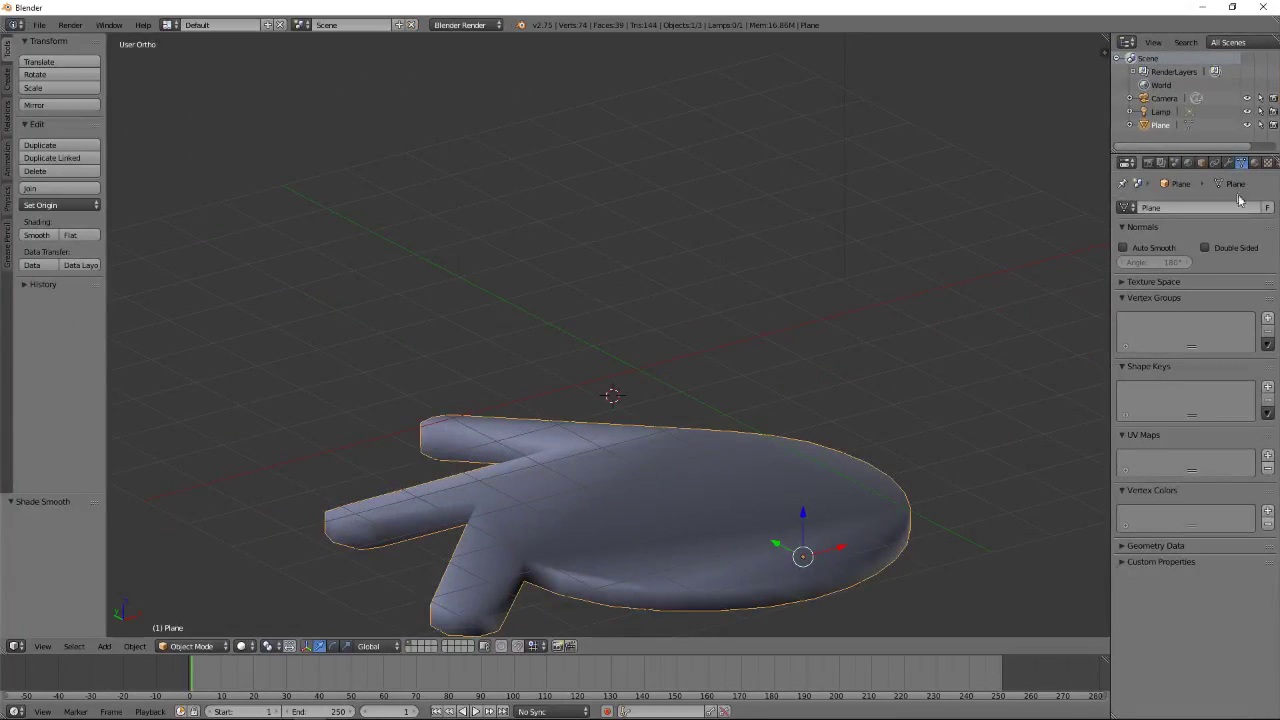
left_click(1124, 248)
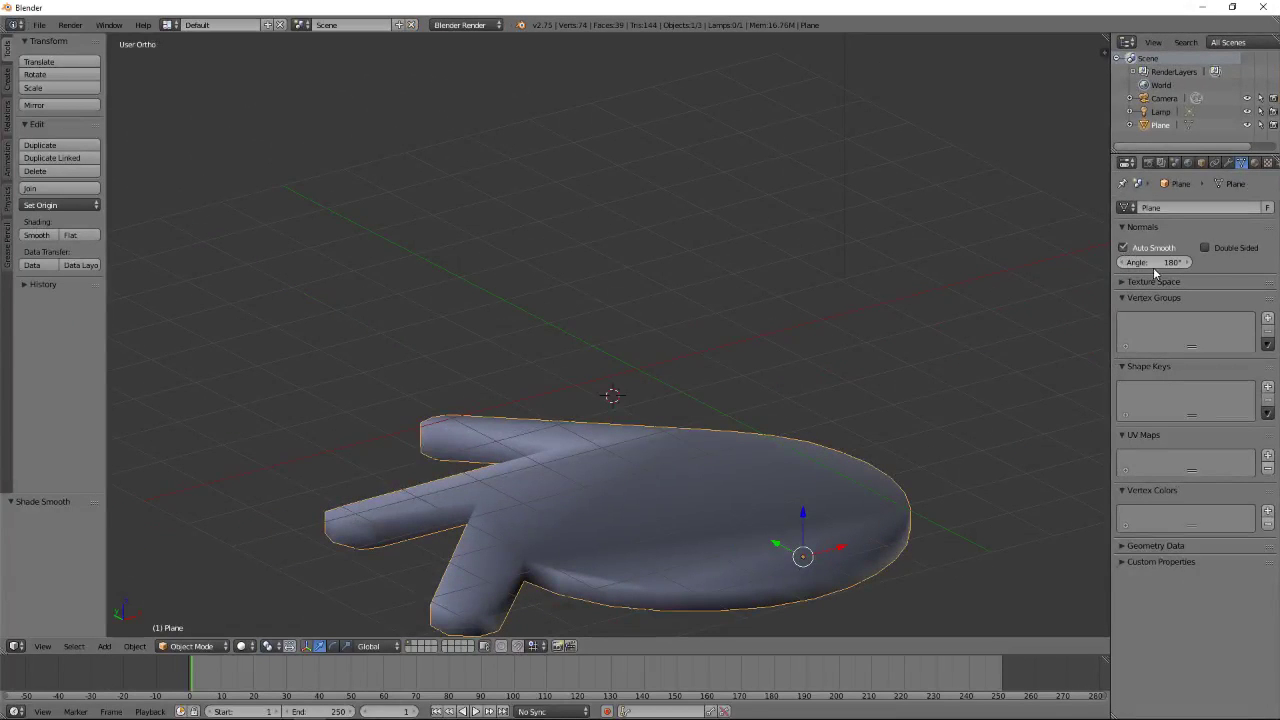
left_click(1168, 262)
type("60")
key("Return")
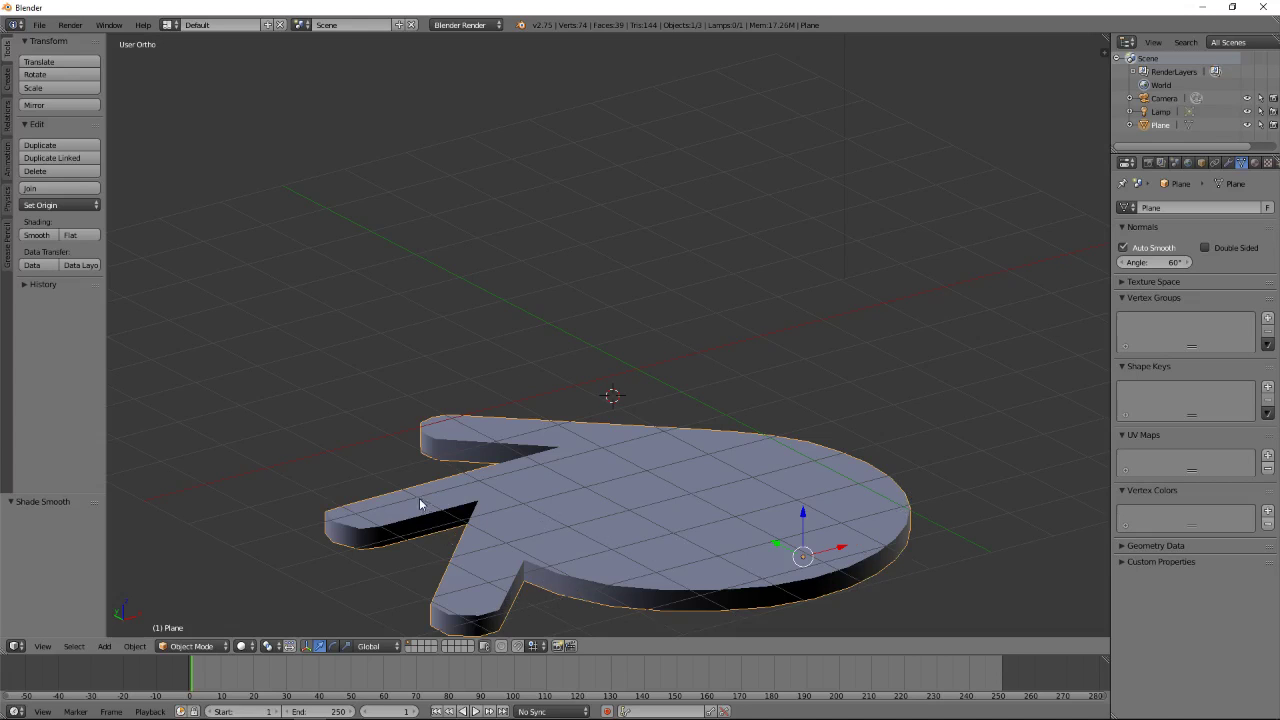
- Change the Auto Smooth angle to 45° and orbit to check the crisp edges
mouse_move(949, 462)
middle_mouse_down()
mouse_move(851, 528)
mouse_move(634, 420)
mouse_move(637, 434)
mouse_move(758, 453)
mouse_move(800, 430)
middle_mouse_up()
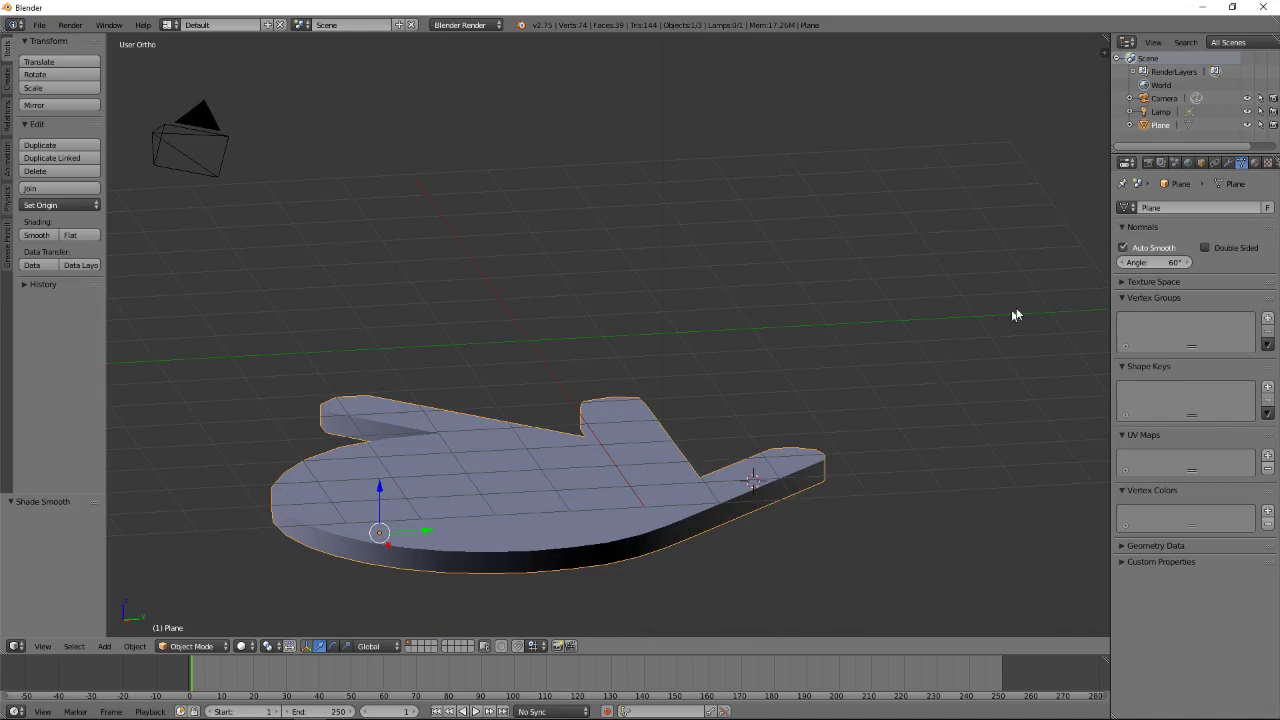
left_click(1172, 264)
type("45")
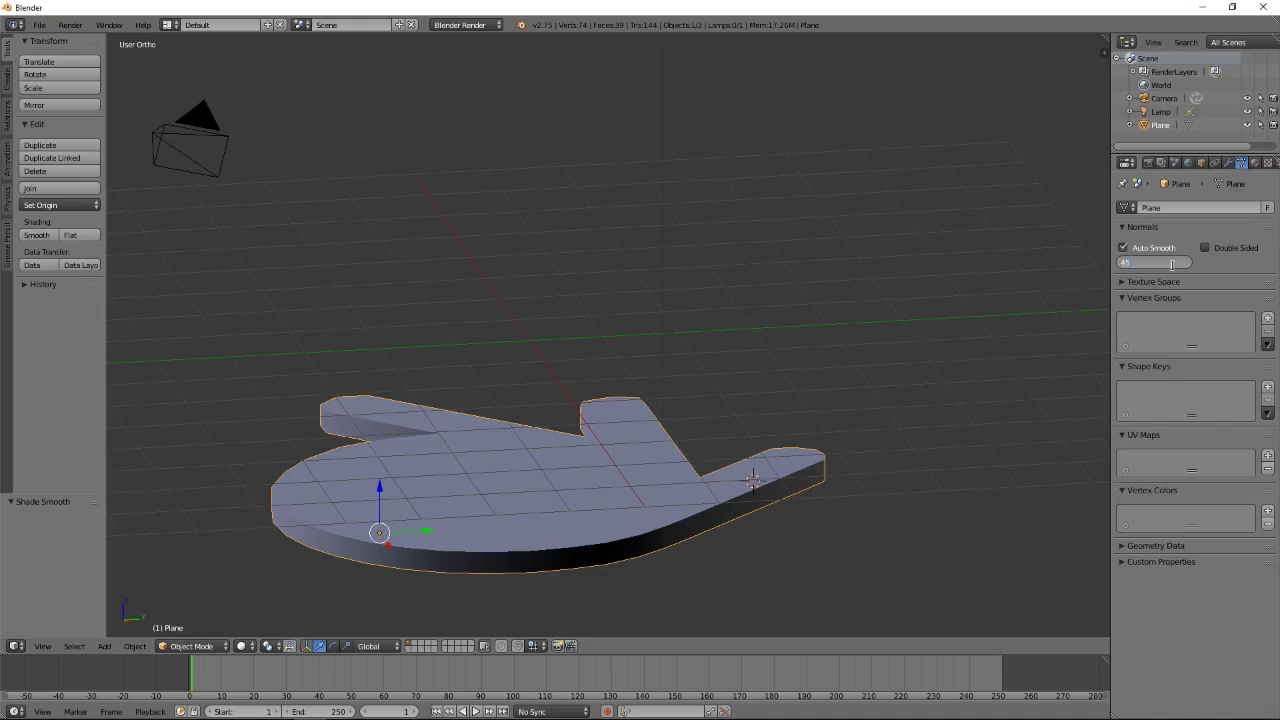
key("Return")
mouse_move(785, 359)
middle_mouse_down()
mouse_move(860, 328)
mouse_move(880, 357)
mouse_move(920, 346)
mouse_move(556, 292)
mouse_move(623, 331)
mouse_move(625, 426)
mouse_move(457, 329)
mouse_move(427, 367)
mouse_move(474, 397)
mouse_move(540, 402)
middle_mouse_up()
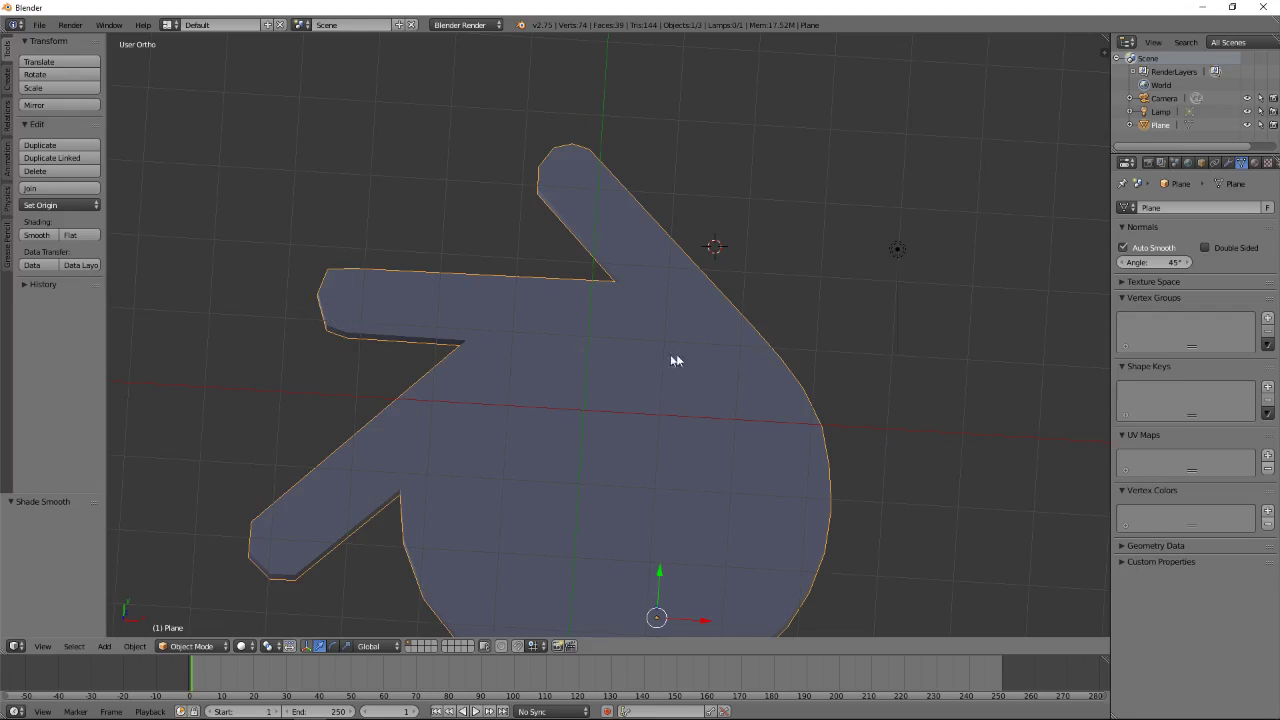
middle_click_drag(931, 410, 826, 313)
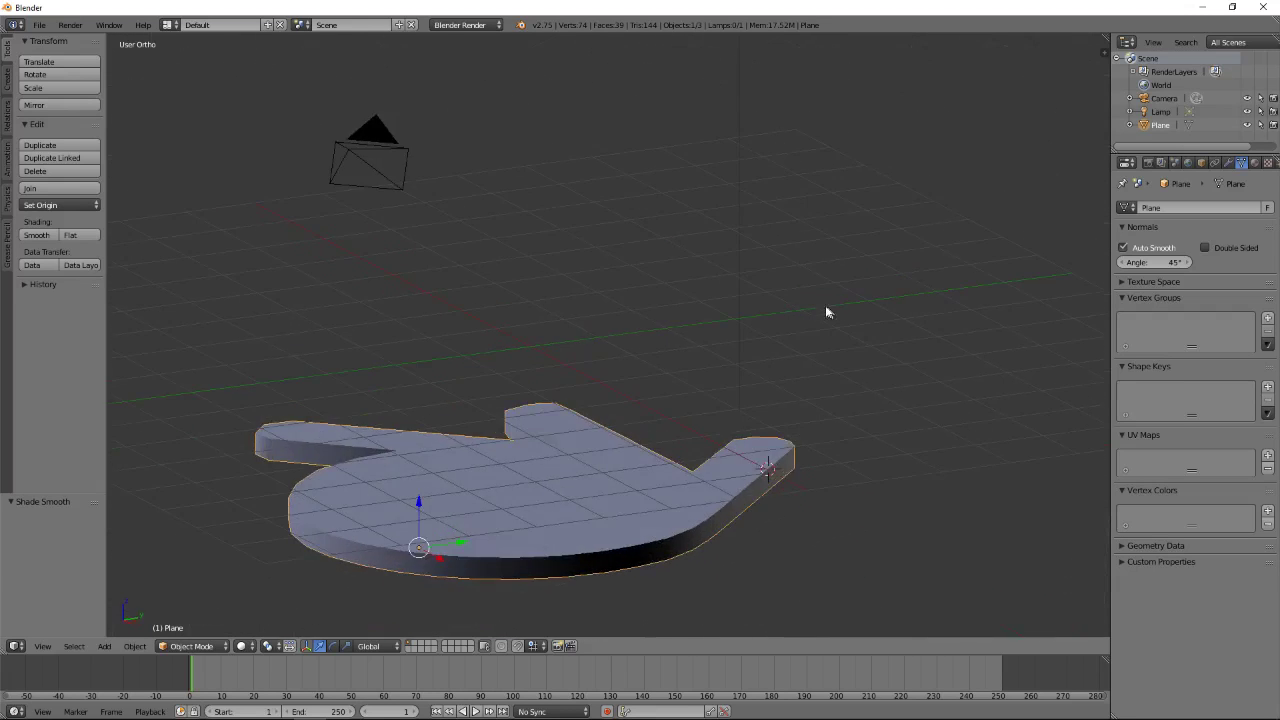